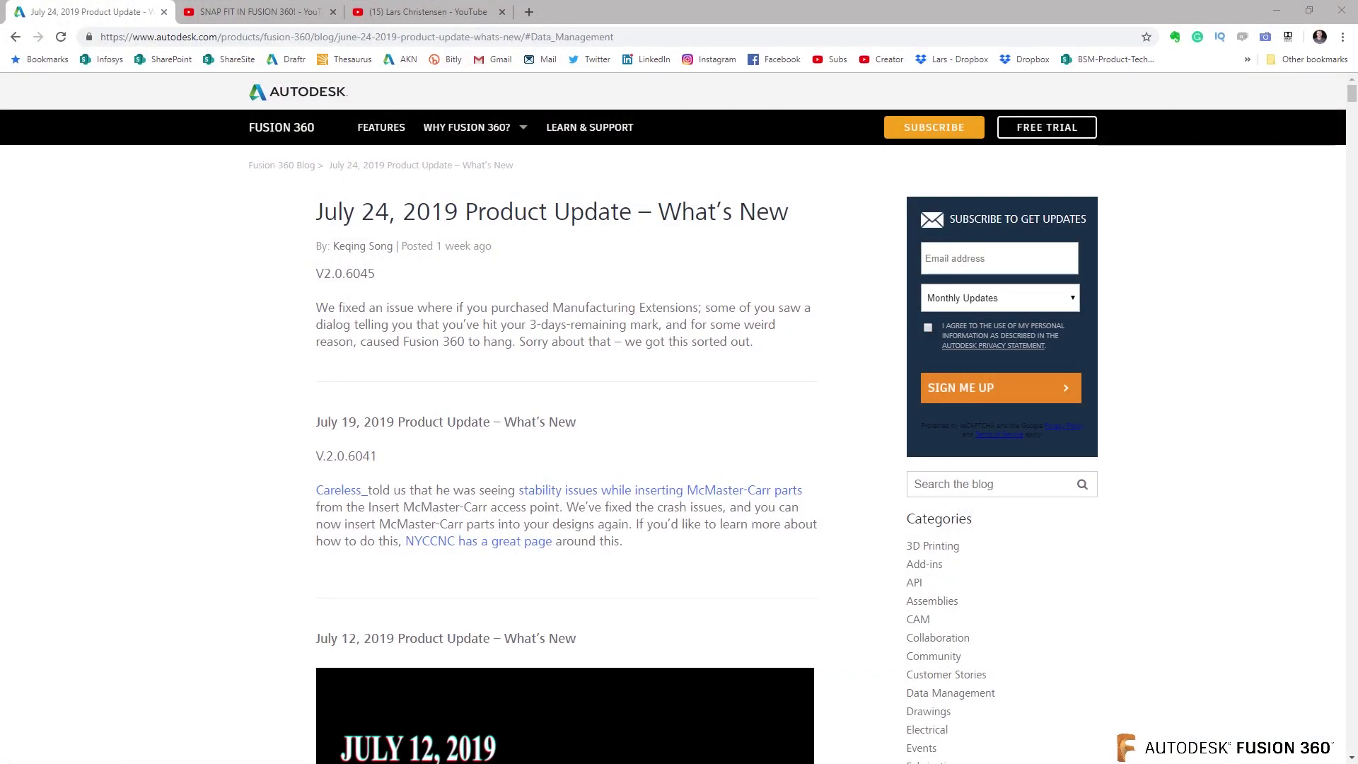
{"action": "key", "text": "super+e"}
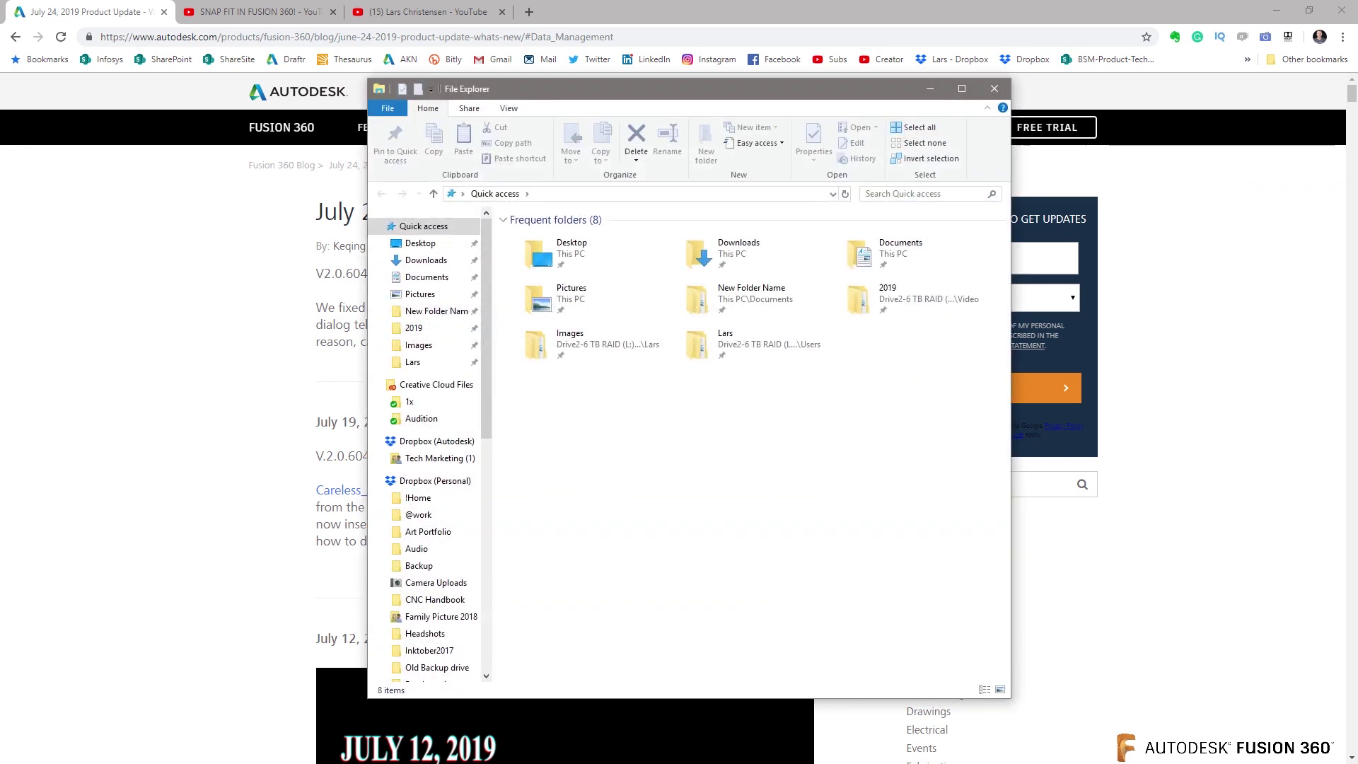
{"action": "left_click", "coordinate": [425, 266]}
{"action": "left_click_drag", "start_coordinate": [664, 93], "coordinate": [0, 56]}
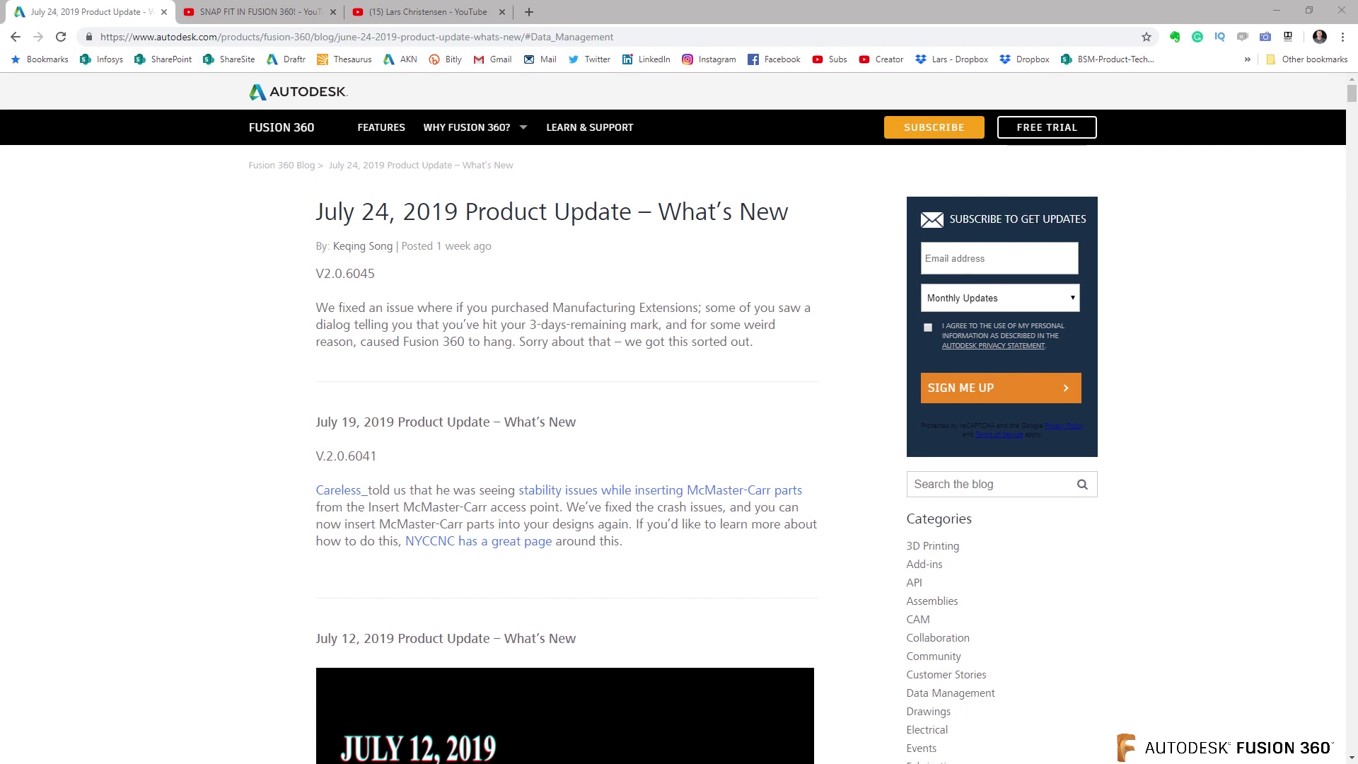
{"action": "left_click_drag", "start_coordinate": [0, 85], "coordinate": [761, 73]}
{"action": "left_click", "coordinate": [1128, 65]}
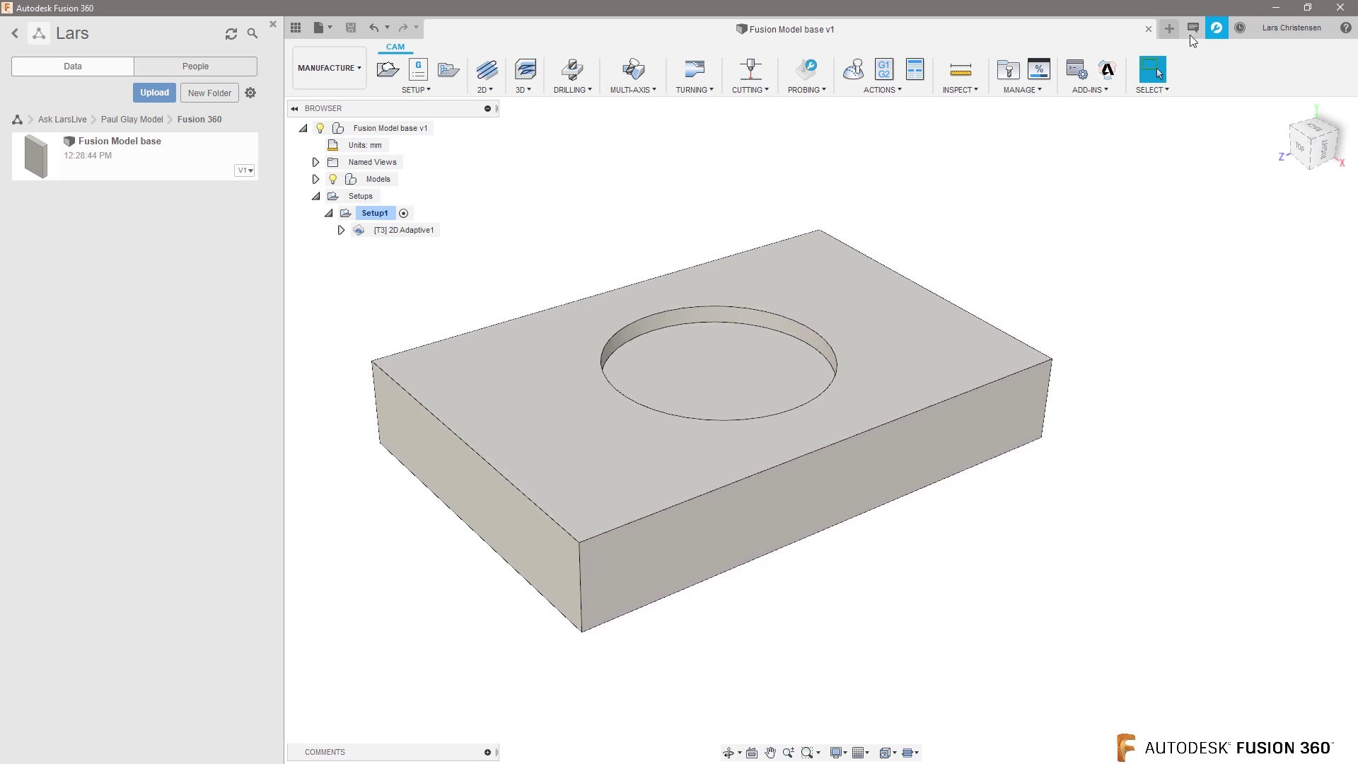
- Close the Fusion Model base document, switch the active team to AskLarsLive, and hide the project data
{"action": "left_click", "coordinate": [1297, 27]}
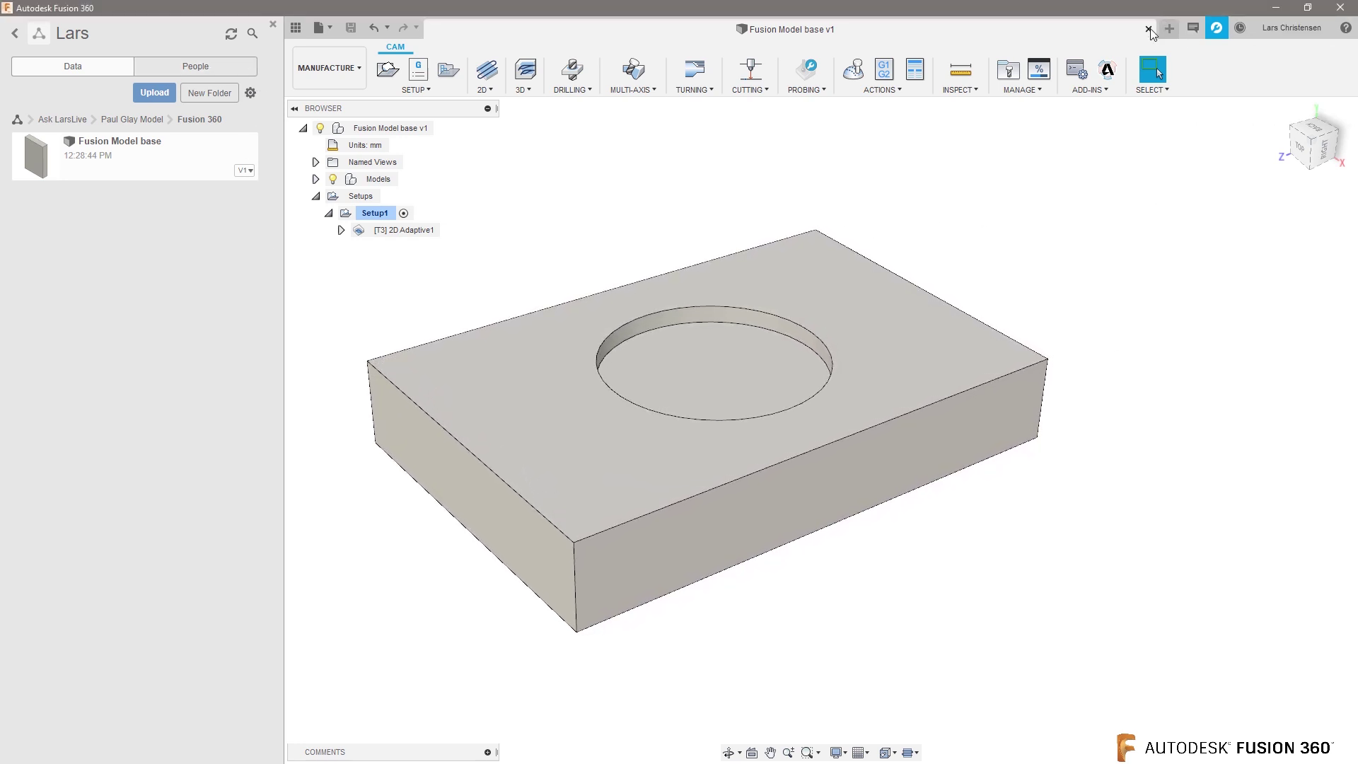
{"action": "left_click", "coordinate": [1148, 29]}
{"action": "left_click", "coordinate": [1273, 30]}
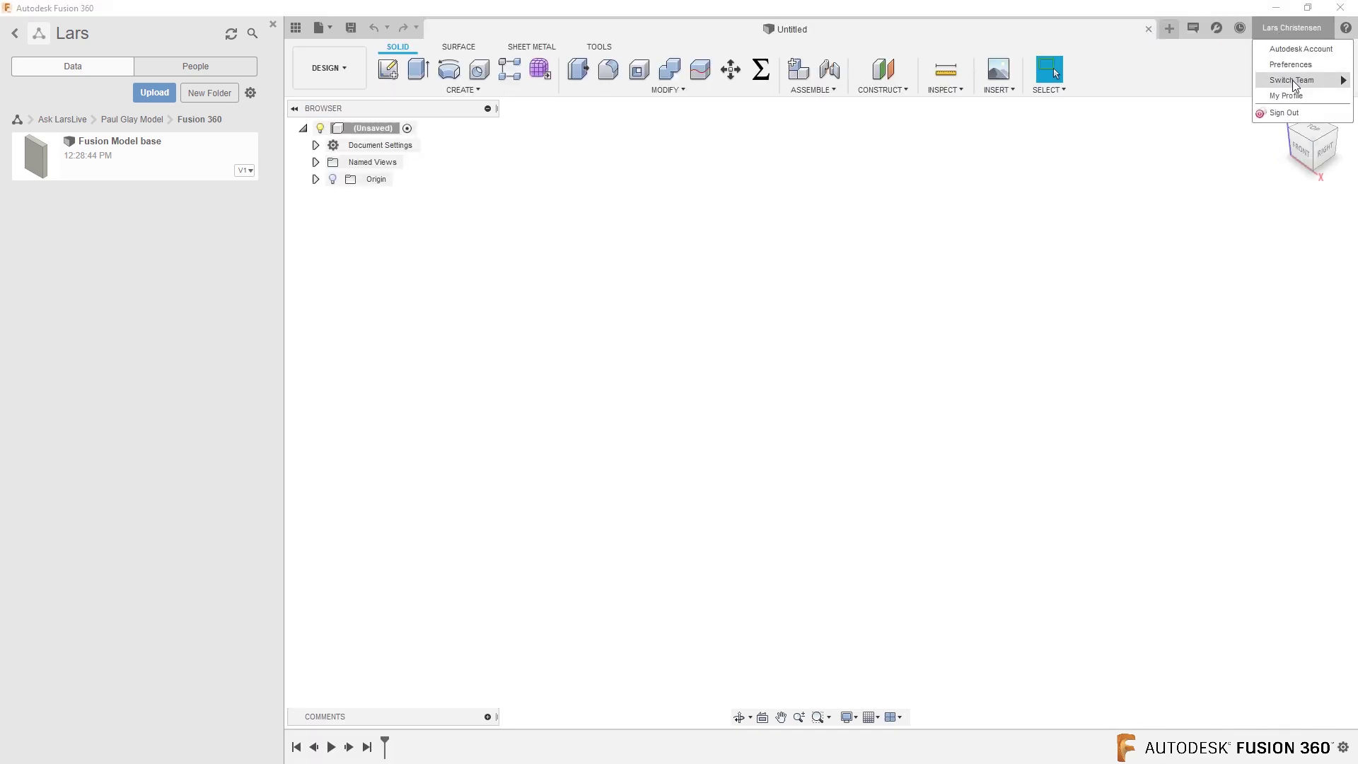
{"action": "mouse_move", "coordinate": [1292, 79]}
{"action": "left_click", "coordinate": [1153, 77]}
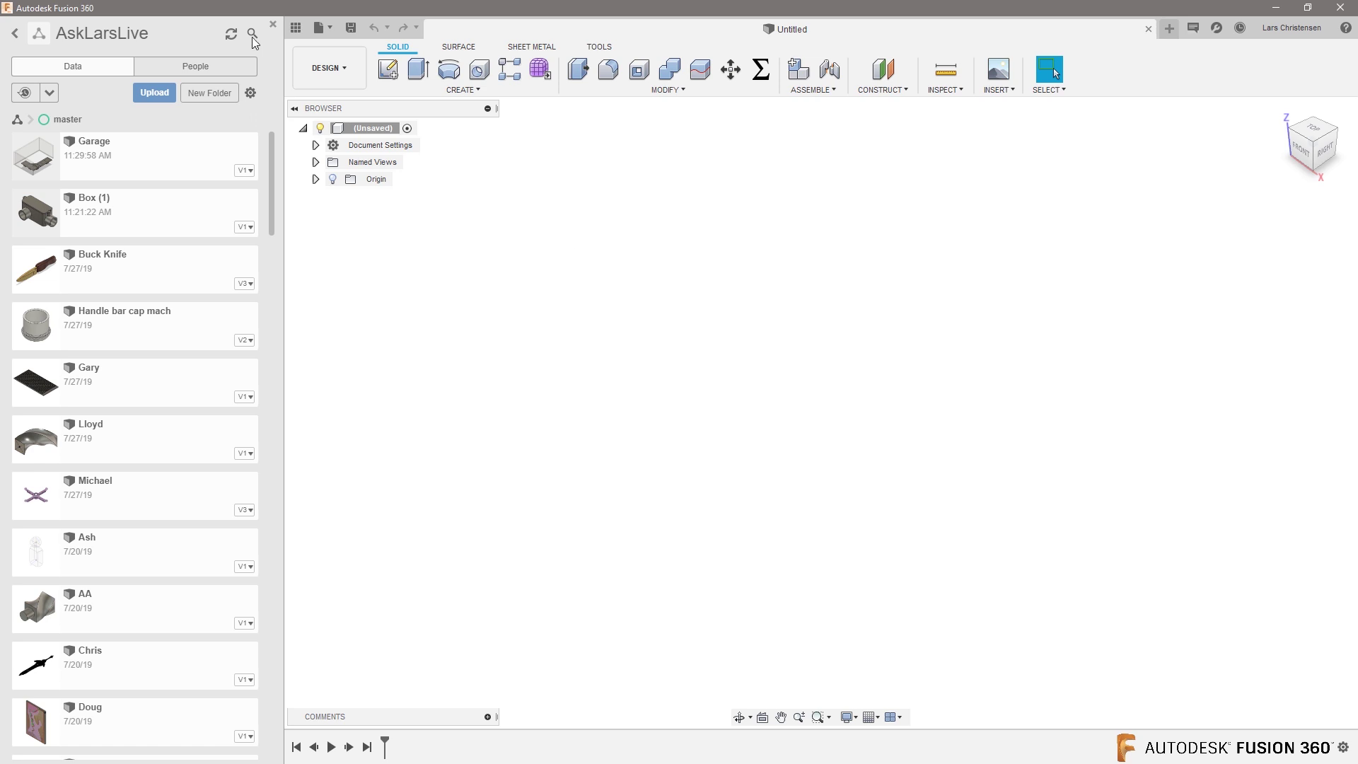
{"action": "left_click", "coordinate": [297, 29]}
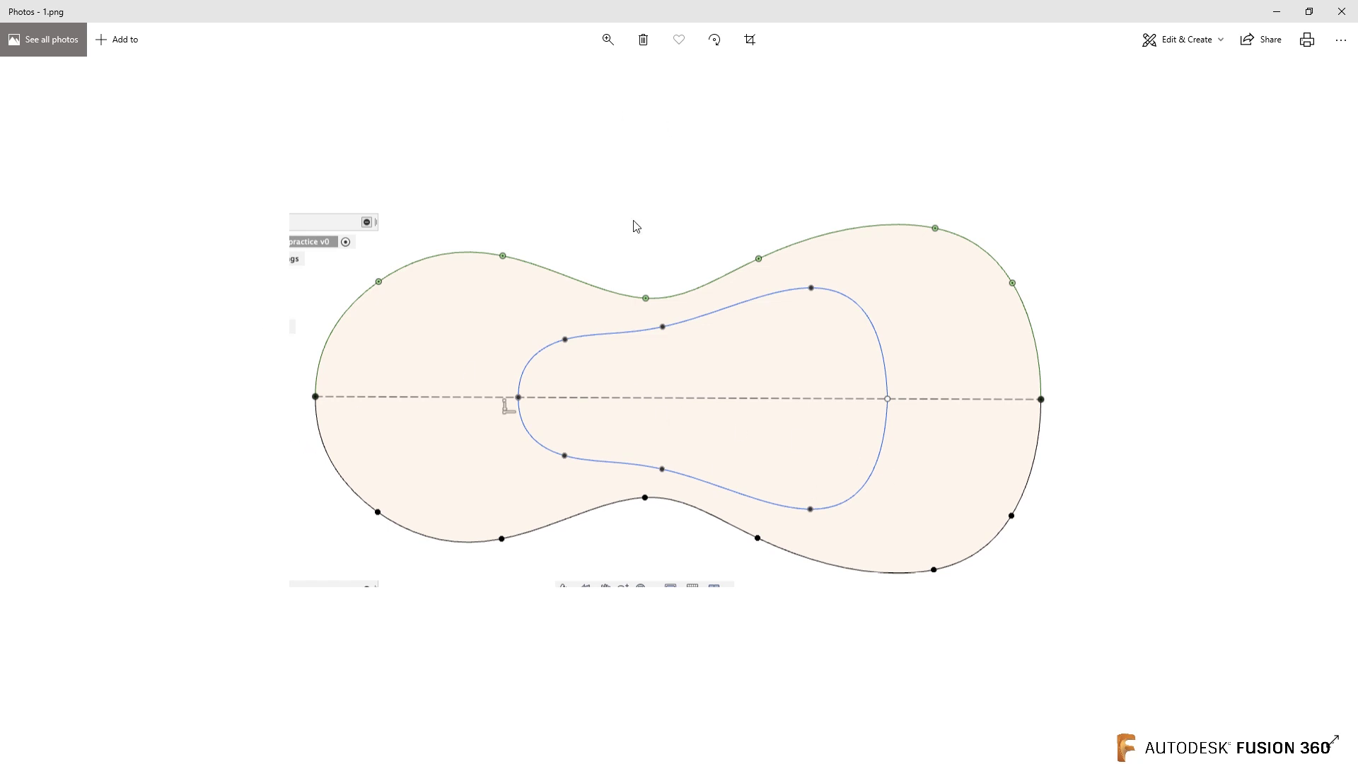
- Move the 1.png reference image off the workspace and, in a new sketch on the top plane, draw an 800 mm horizontal line from the origin
{"action": "left_click_drag", "start_coordinate": [723, 7], "coordinate": [0, 41]}
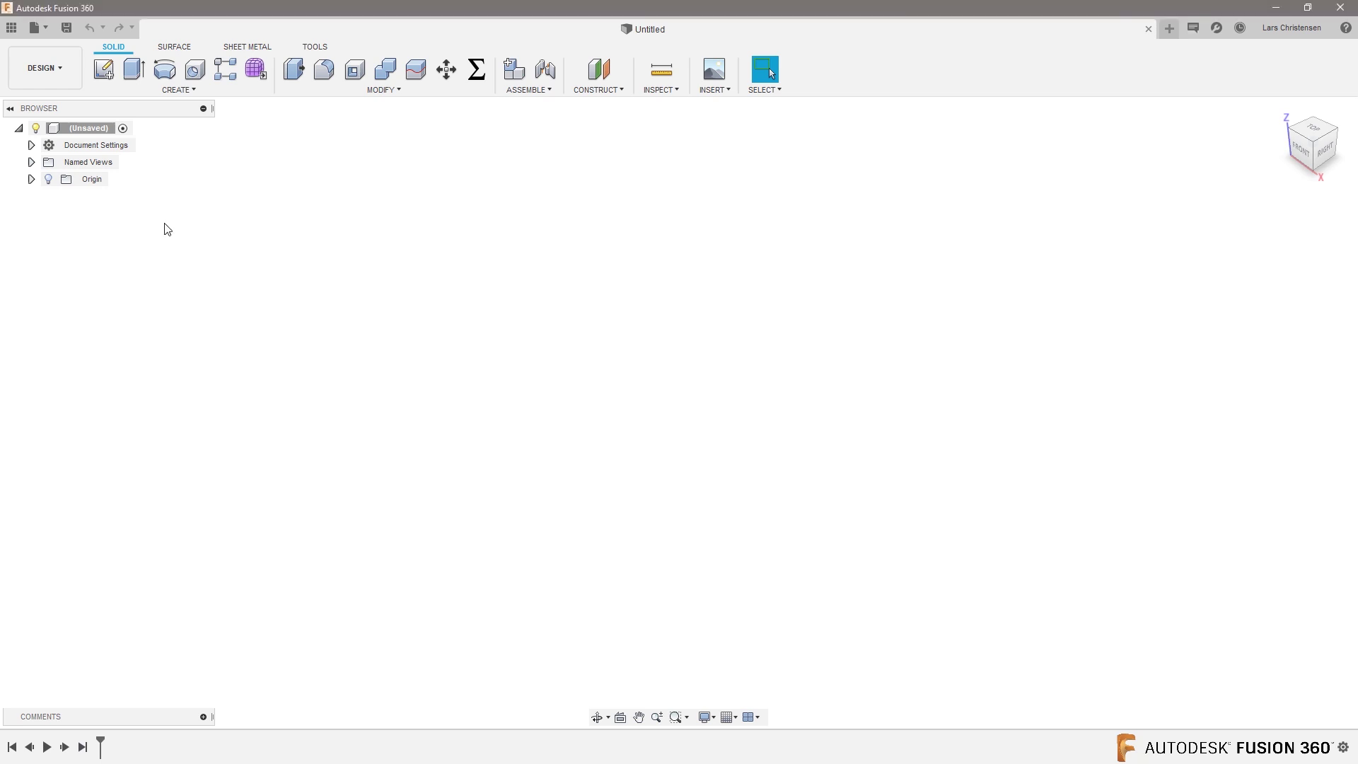
{"action": "left_click", "coordinate": [103, 68]}
{"action": "left_click", "coordinate": [739, 417]}
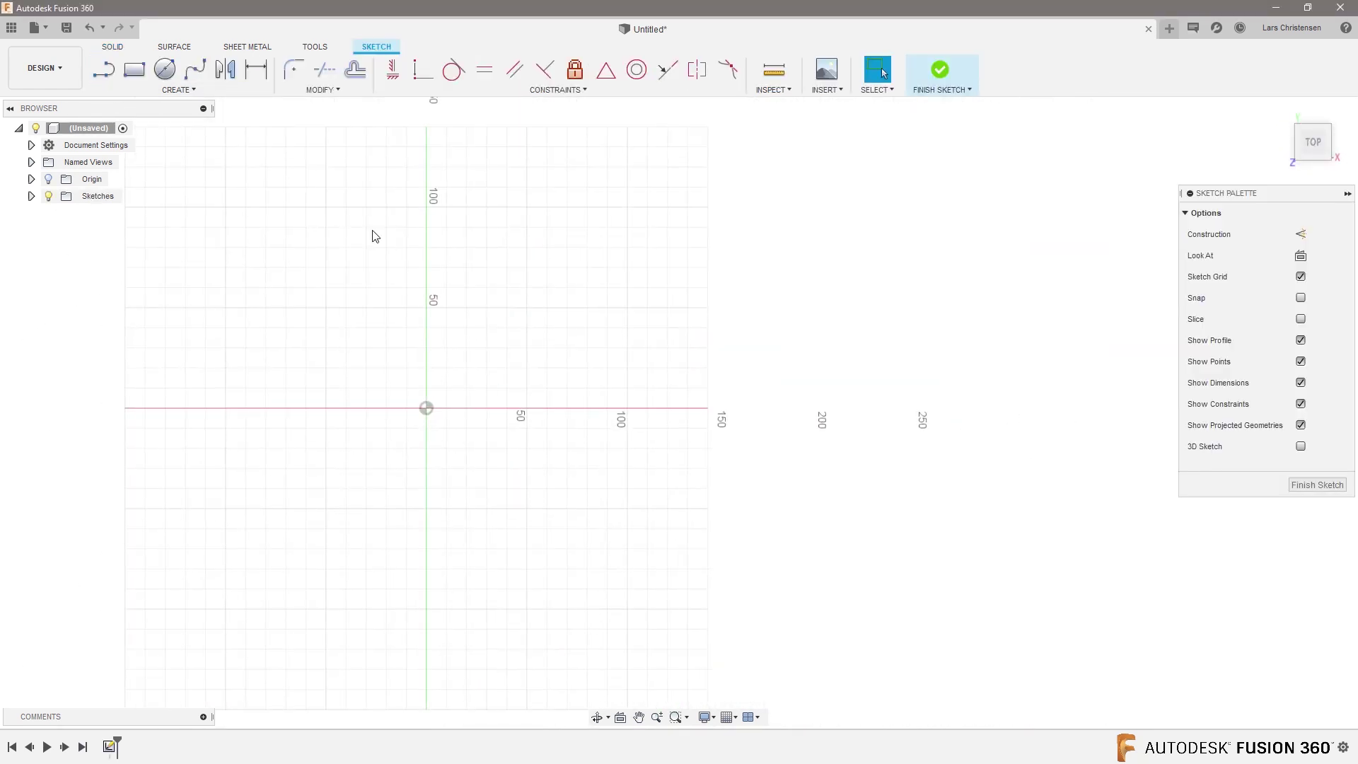
{"action": "key", "text": "l"}
{"action": "left_click", "coordinate": [424, 409]}
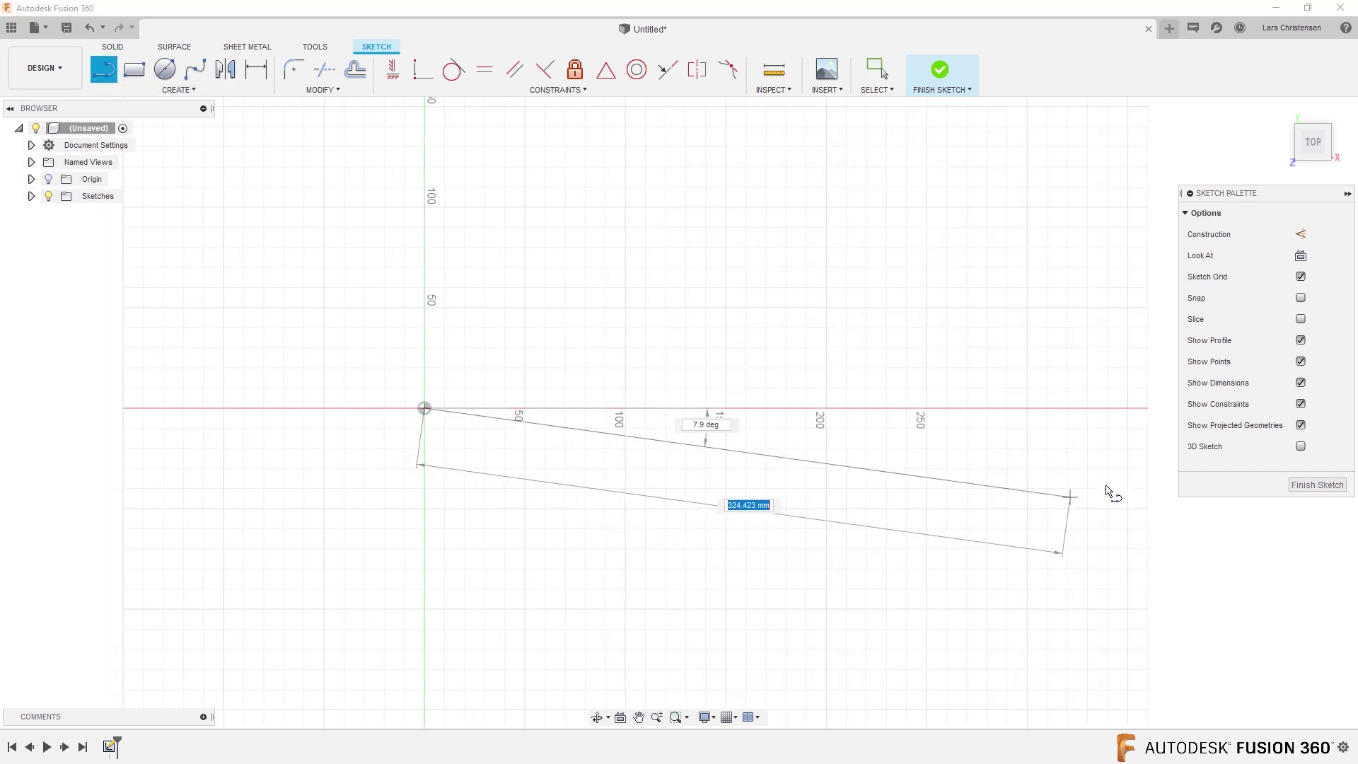
{"action": "type", "text": "800"}
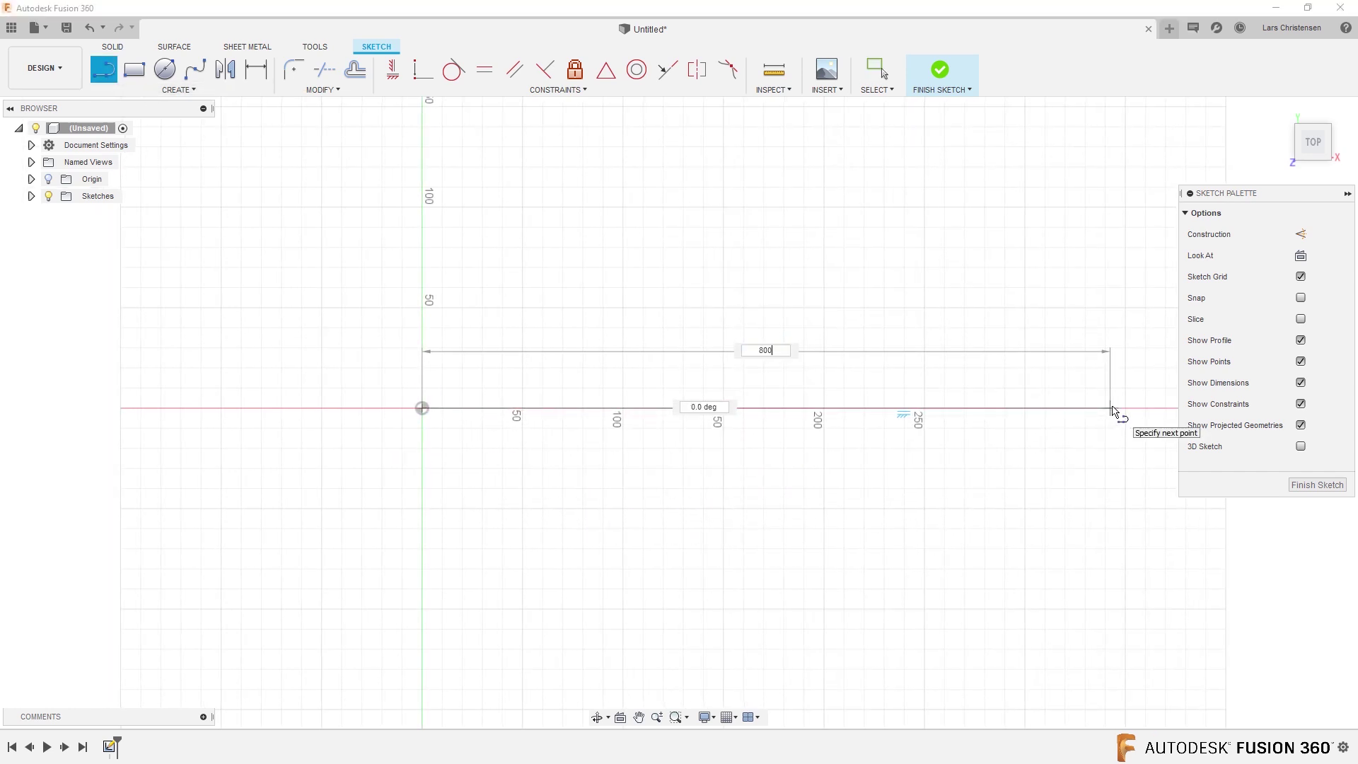
{"action": "key", "text": "Return"}
{"action": "key", "text": "Escape"}
{"action": "left_click", "coordinate": [403, 403]}
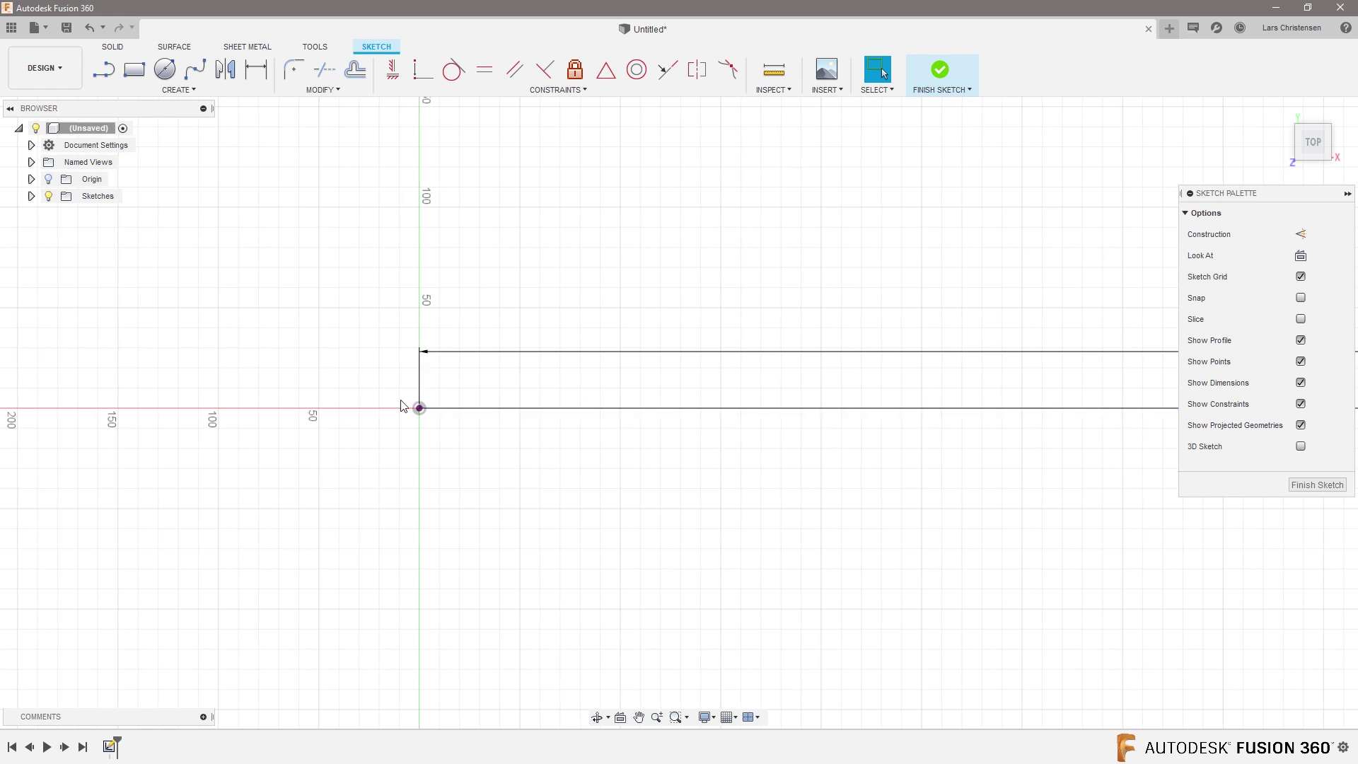
- Draw a fit point spline from the origin through six intermediate points above the line, forming two lobes with a waist, ending at the line's far endpoint
{"action": "scroll", "coordinate": [264, 464], "scroll_direction": "down", "scroll_amount": 5}
{"action": "scroll", "coordinate": [424, 449], "scroll_direction": "up", "scroll_amount": 3}
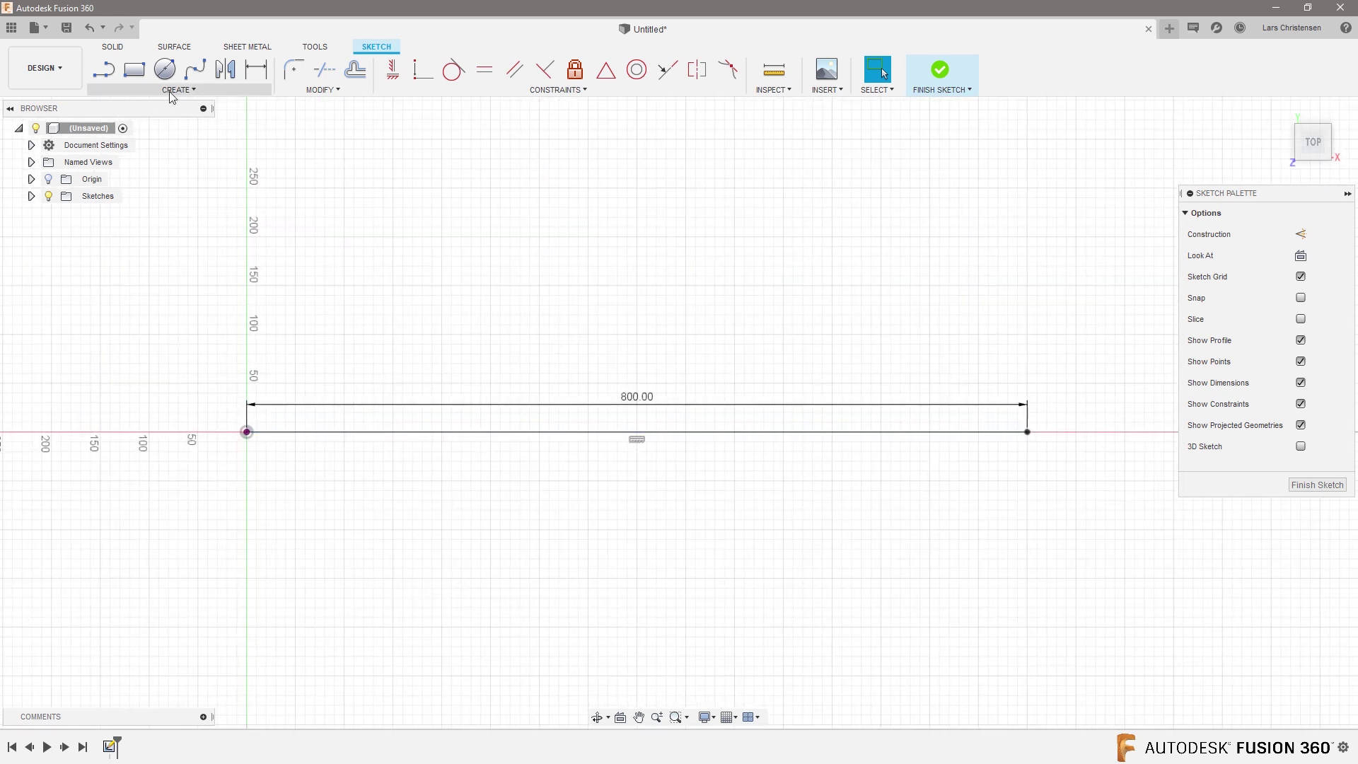
{"action": "left_click", "coordinate": [195, 68]}
{"action": "left_click", "coordinate": [244, 432]}
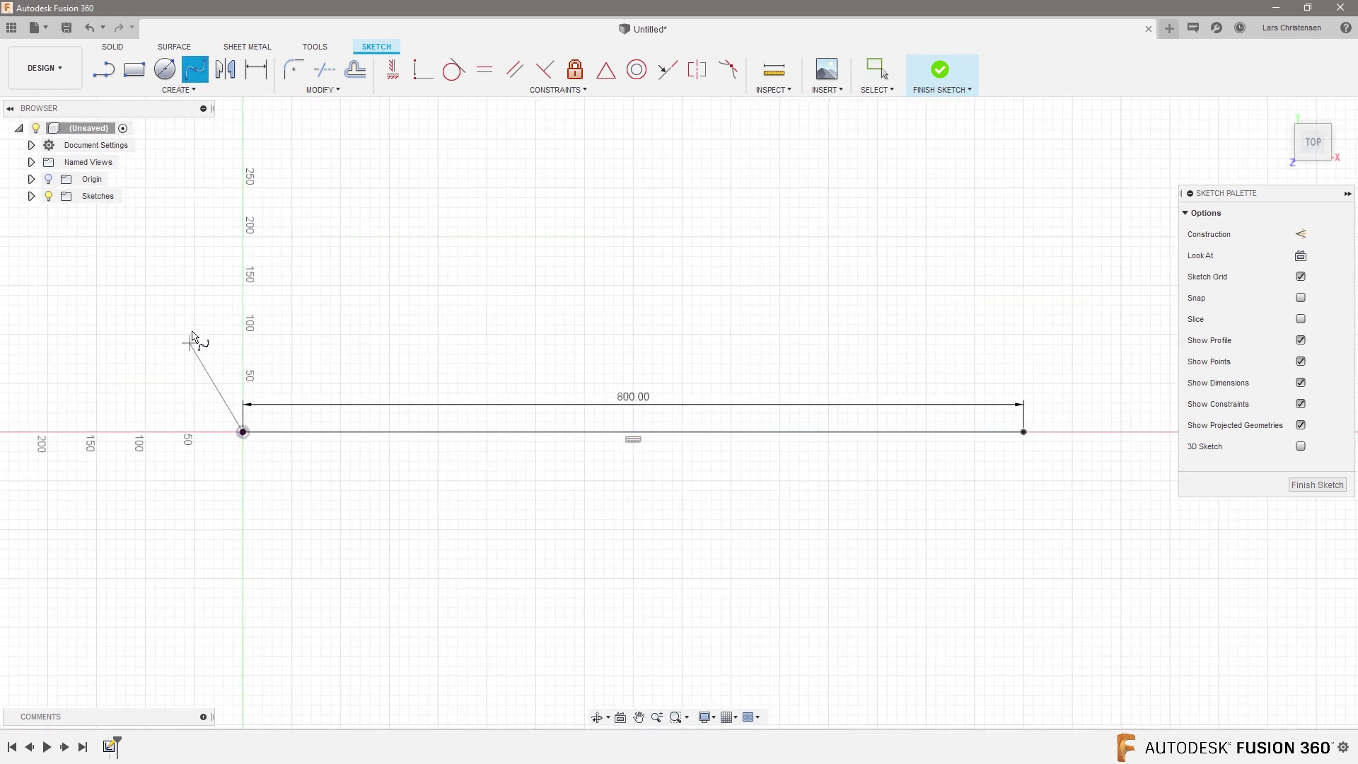
{"action": "left_click", "coordinate": [319, 276]}
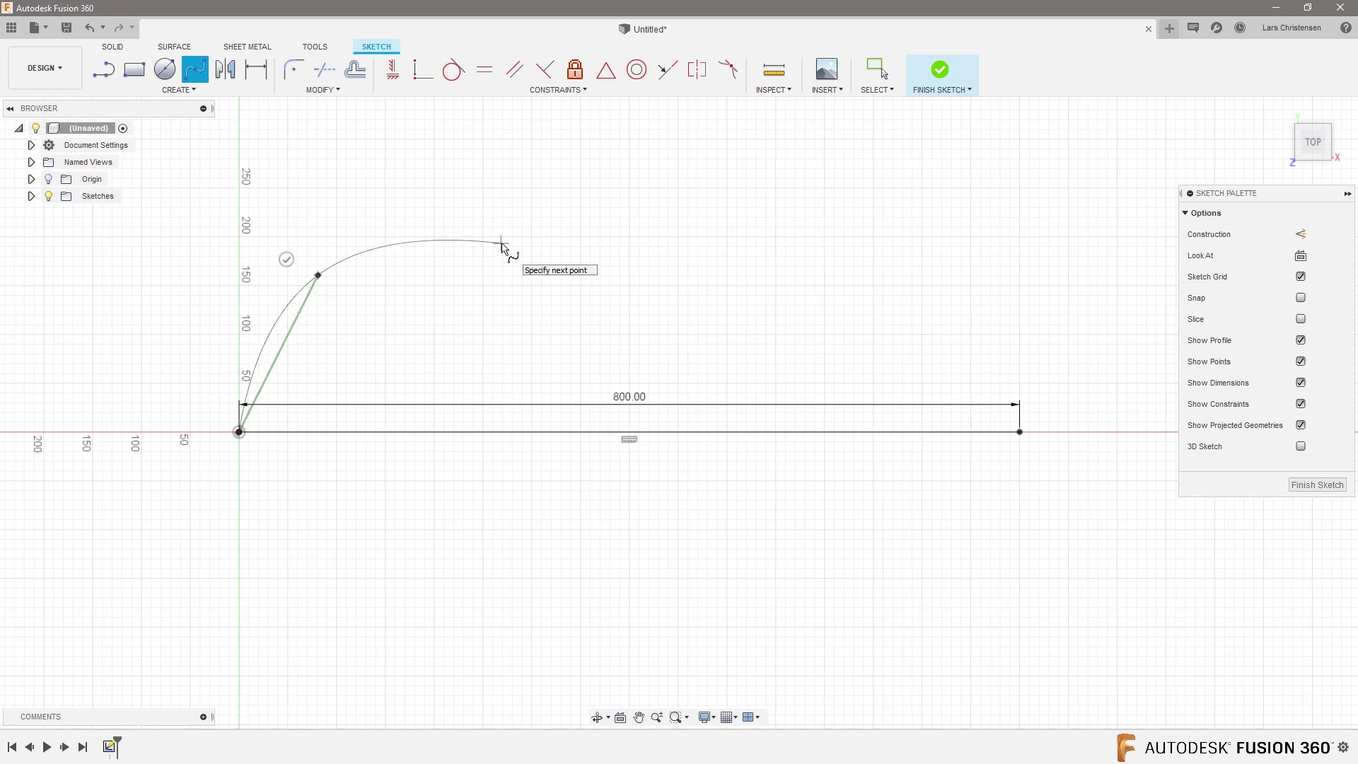
{"action": "left_click", "coordinate": [500, 243]}
{"action": "left_click", "coordinate": [653, 278]}
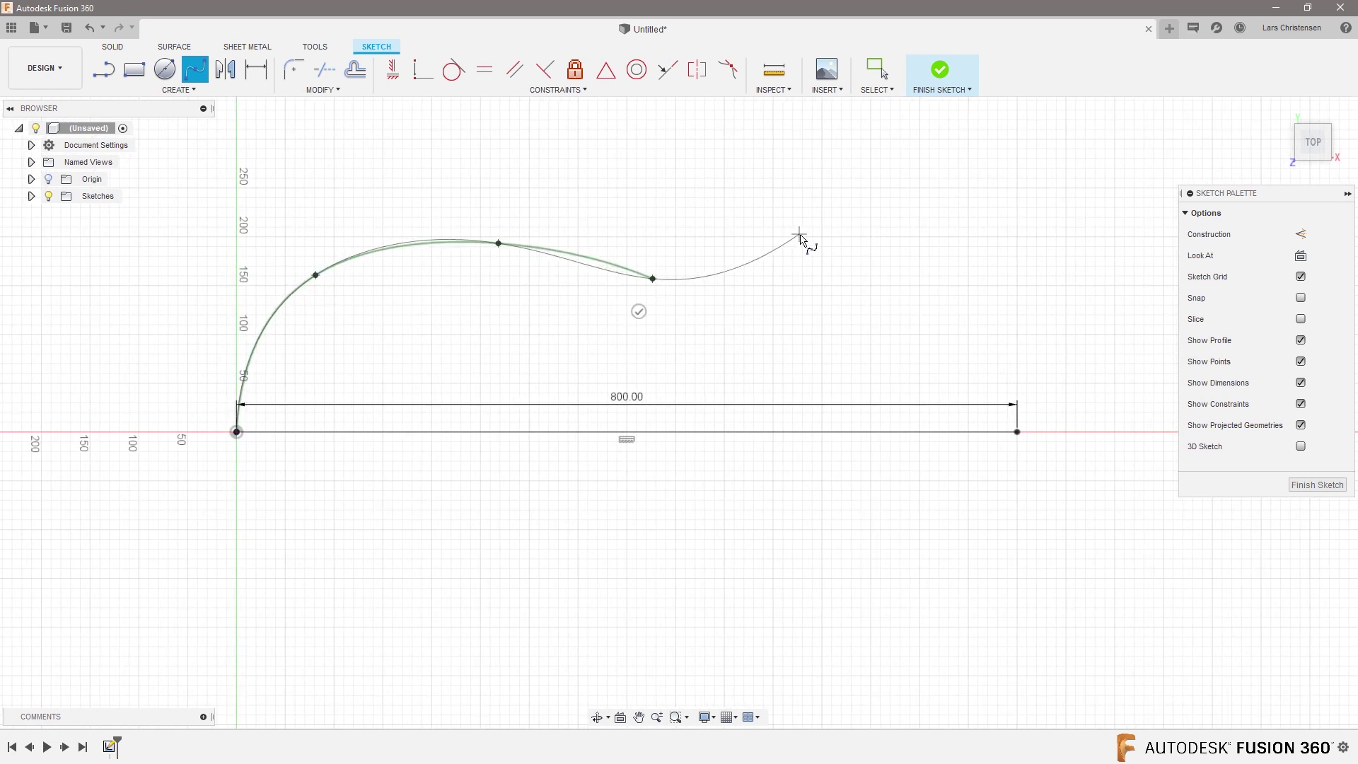
{"action": "left_click", "coordinate": [807, 238]}
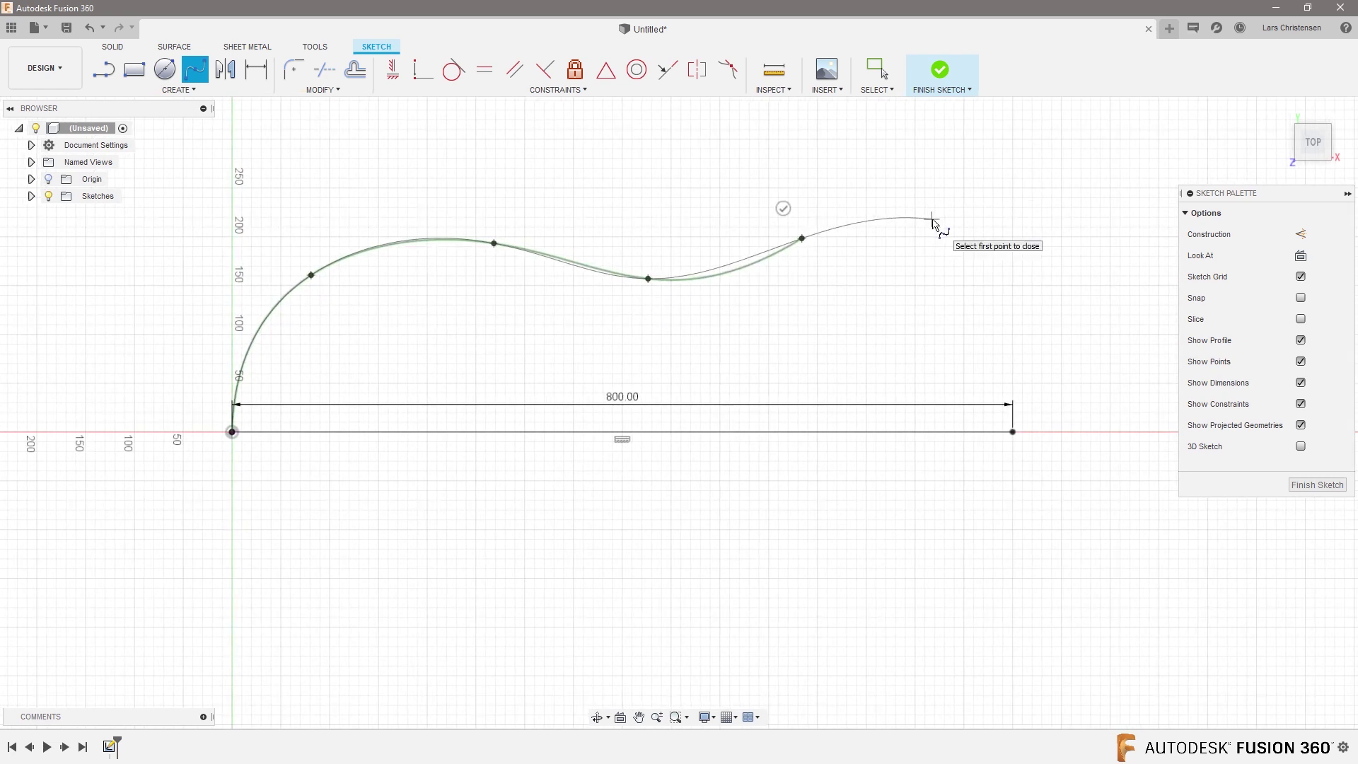
{"action": "left_click", "coordinate": [931, 220]}
{"action": "left_click", "coordinate": [1013, 300]}
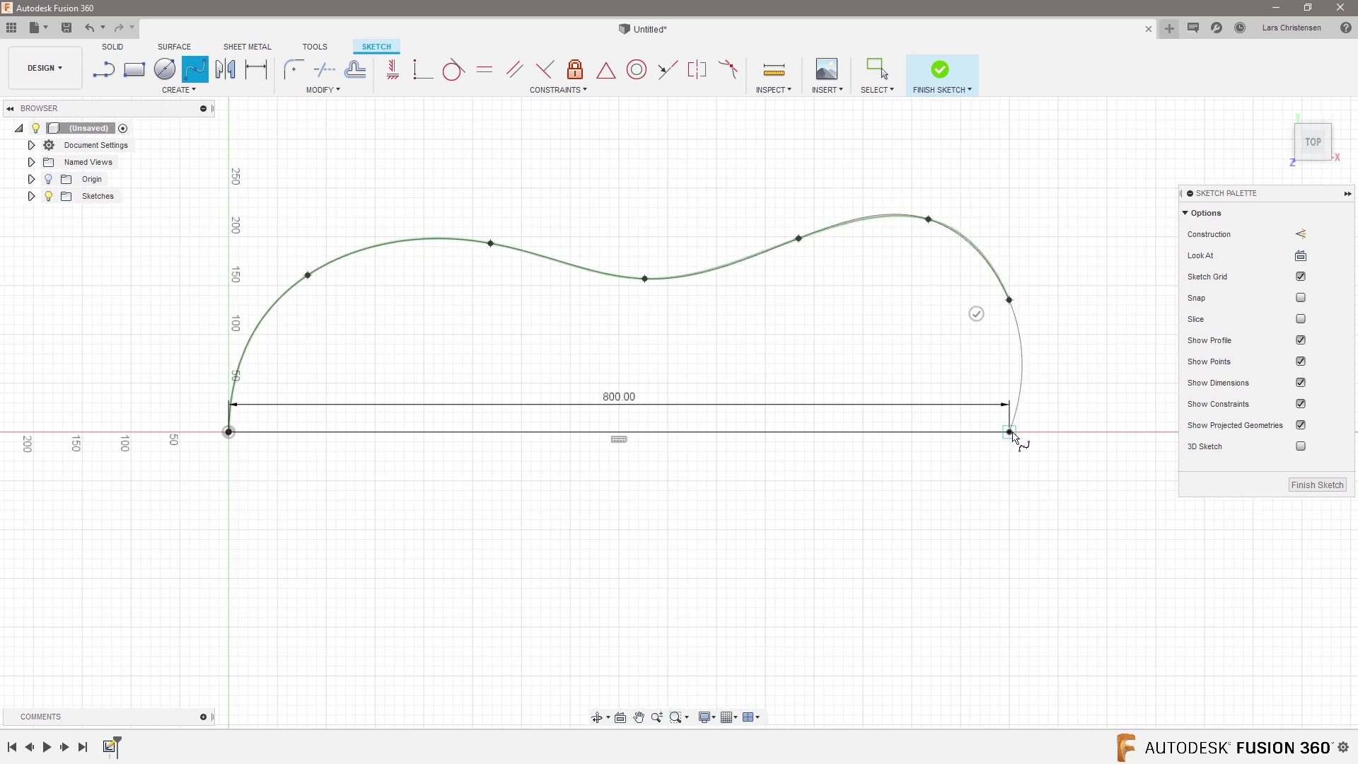
{"action": "left_click", "coordinate": [1010, 431]}
{"action": "left_click", "coordinate": [973, 423]}
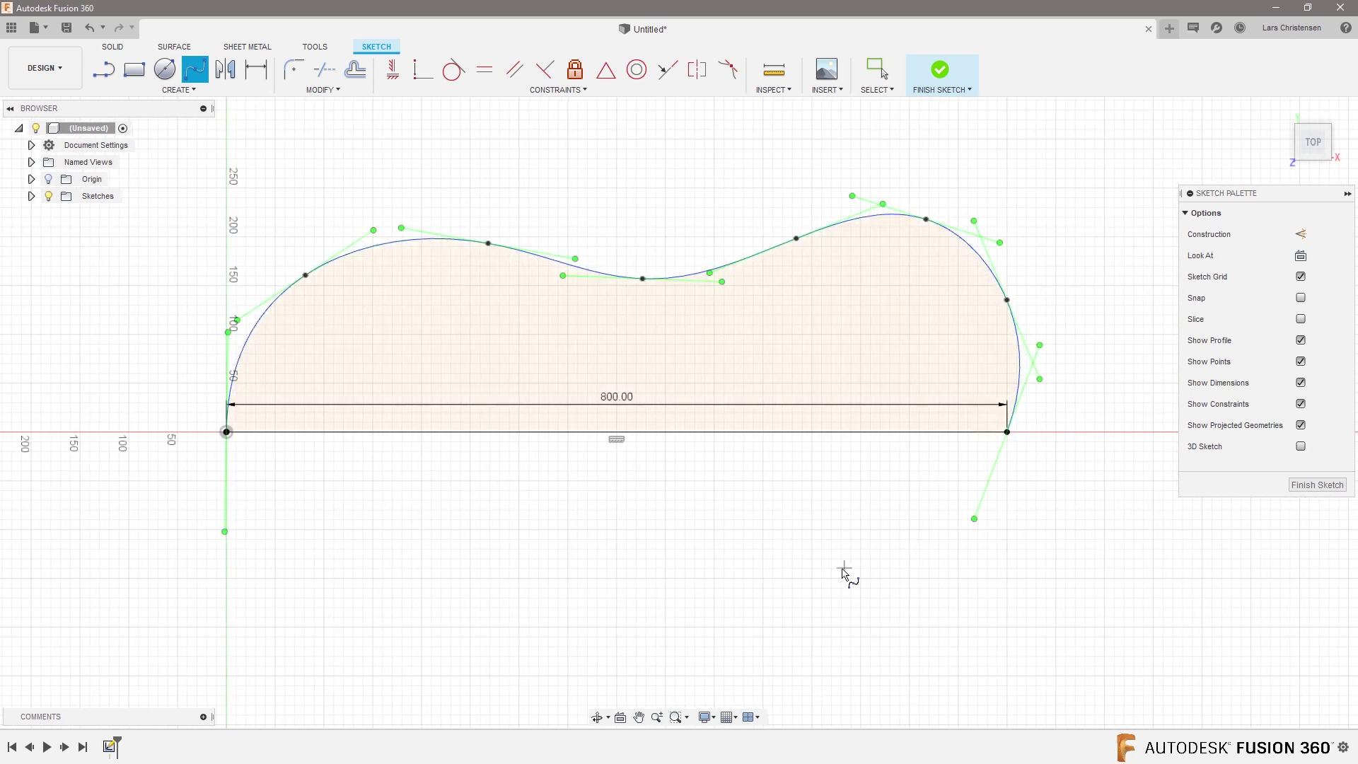
- Constrain the spline's tangent handles at both endpoints of the 800 mm line to vertical
{"action": "left_click", "coordinate": [393, 69]}
{"action": "left_click", "coordinate": [224, 508]}
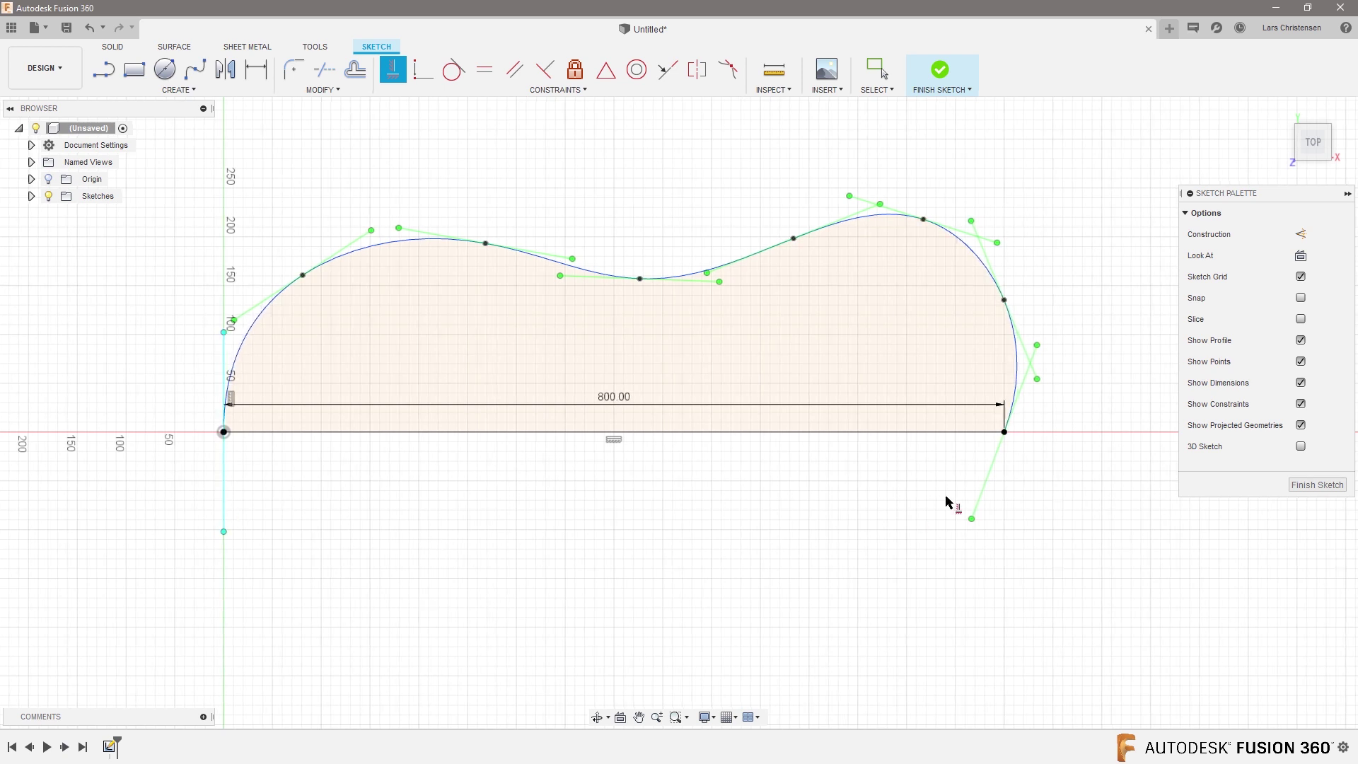
{"action": "left_click", "coordinate": [980, 488]}
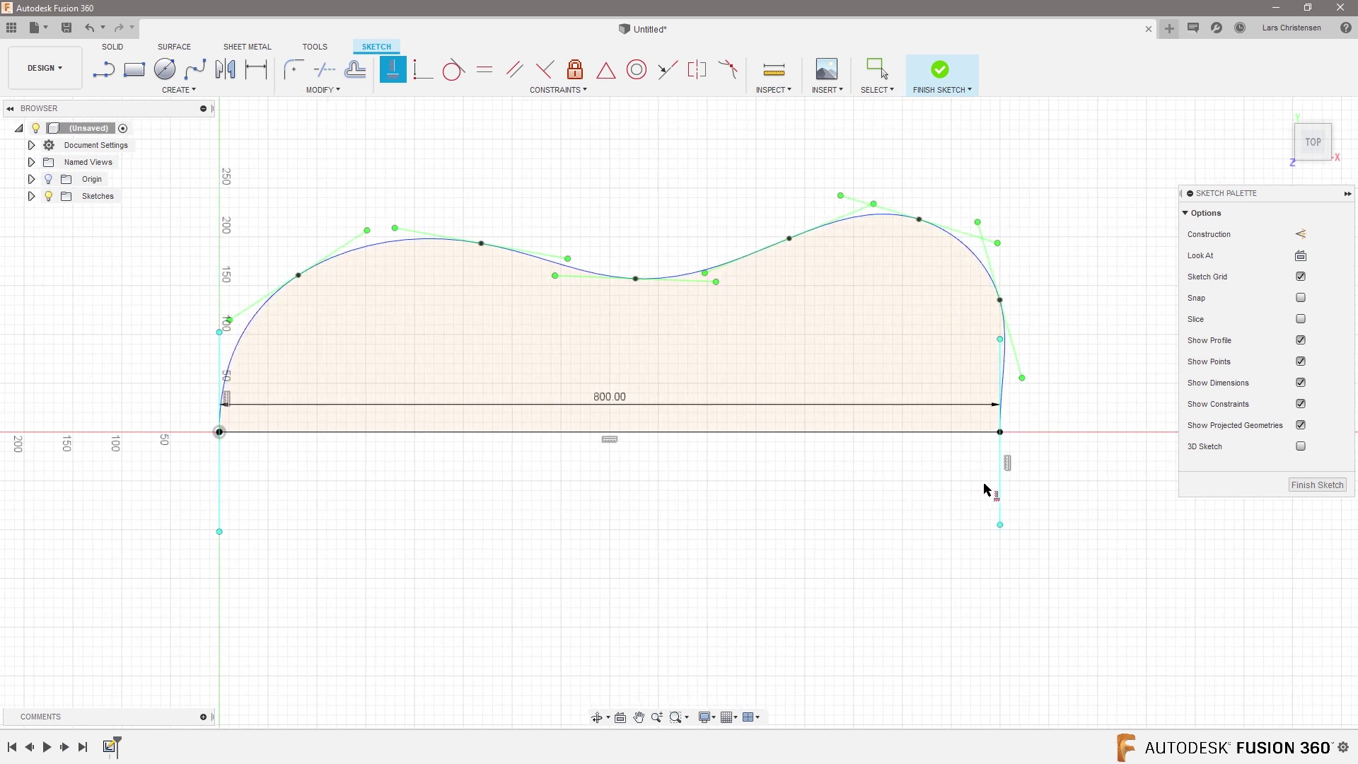
{"action": "key", "text": "Escape"}
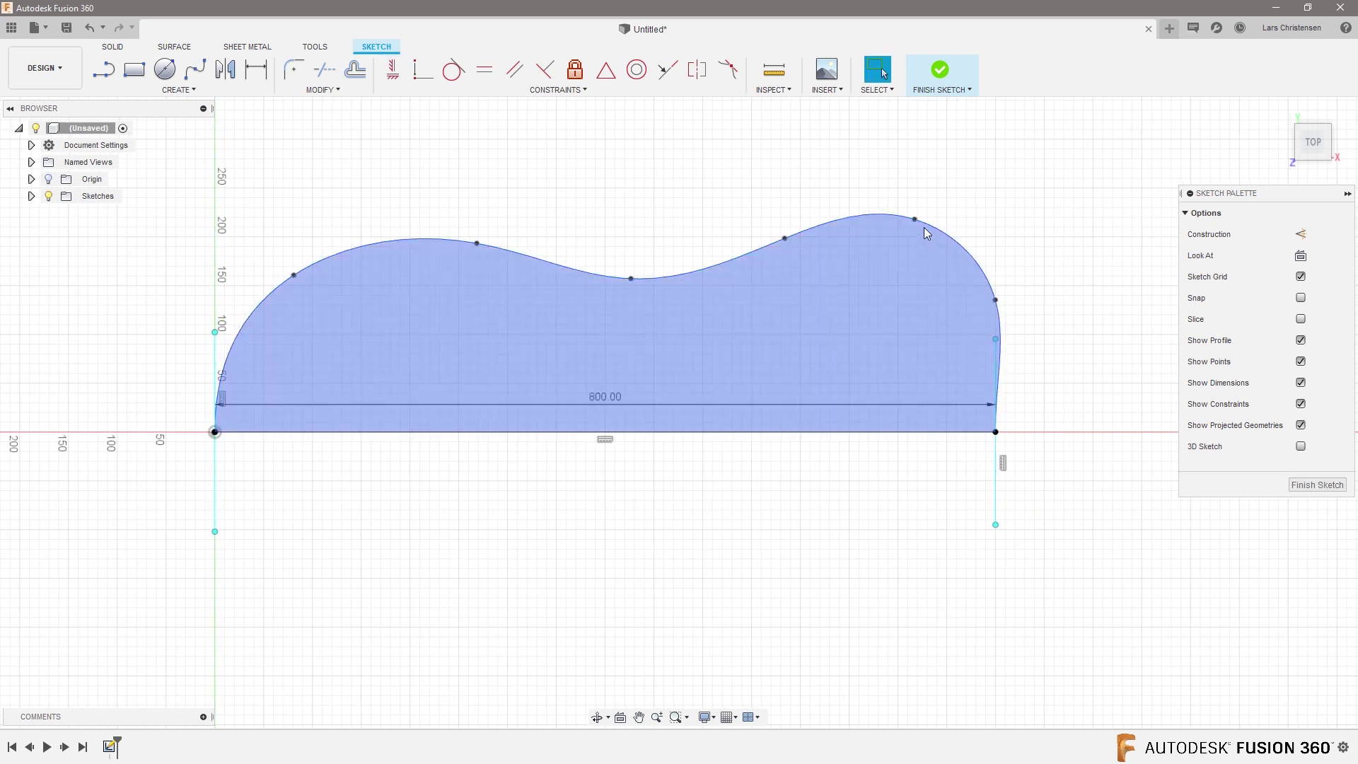
- Reshape the spline's lobe farthest from the origin by shifting its three fit points toward the waist, comparing the outline with the 1.png reference image
{"action": "left_click_drag", "start_coordinate": [997, 300], "coordinate": [970, 288]}
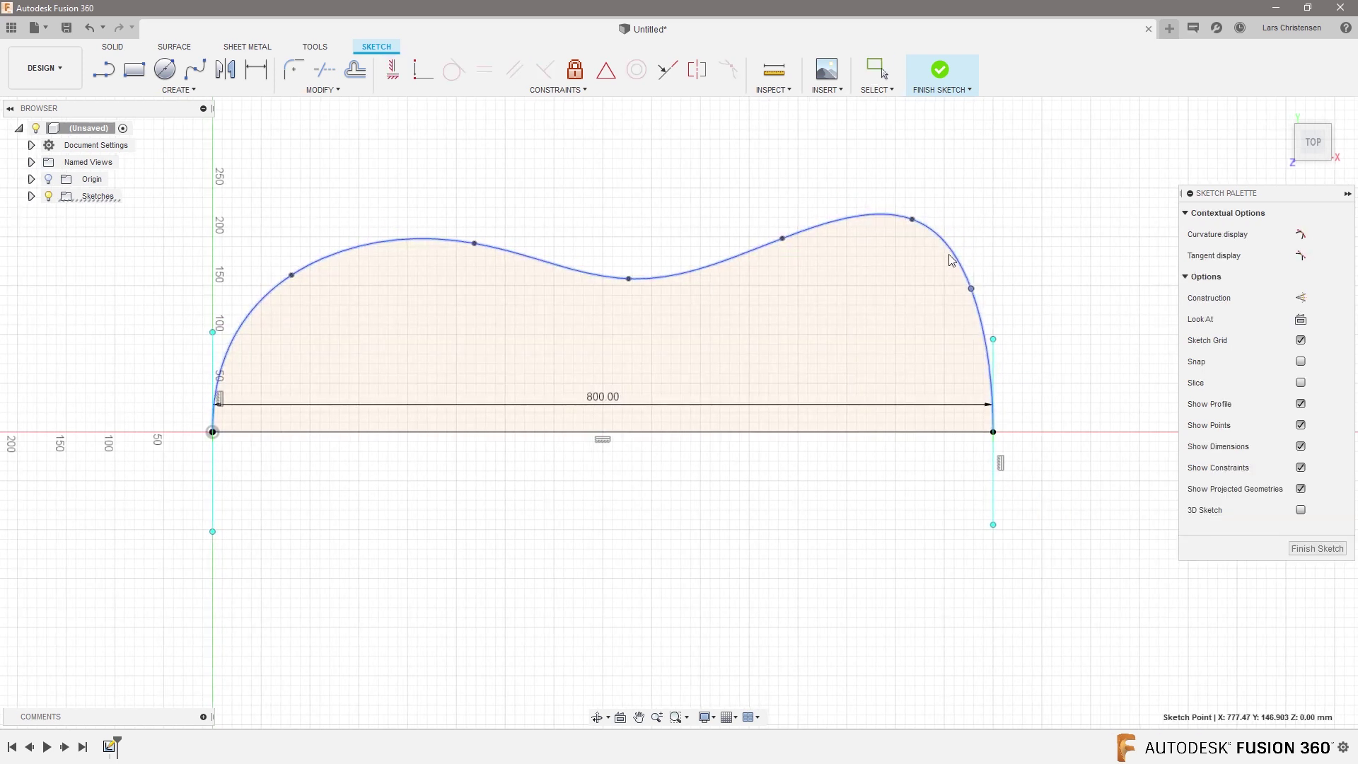
{"action": "left_click_drag", "start_coordinate": [912, 219], "coordinate": [873, 221]}
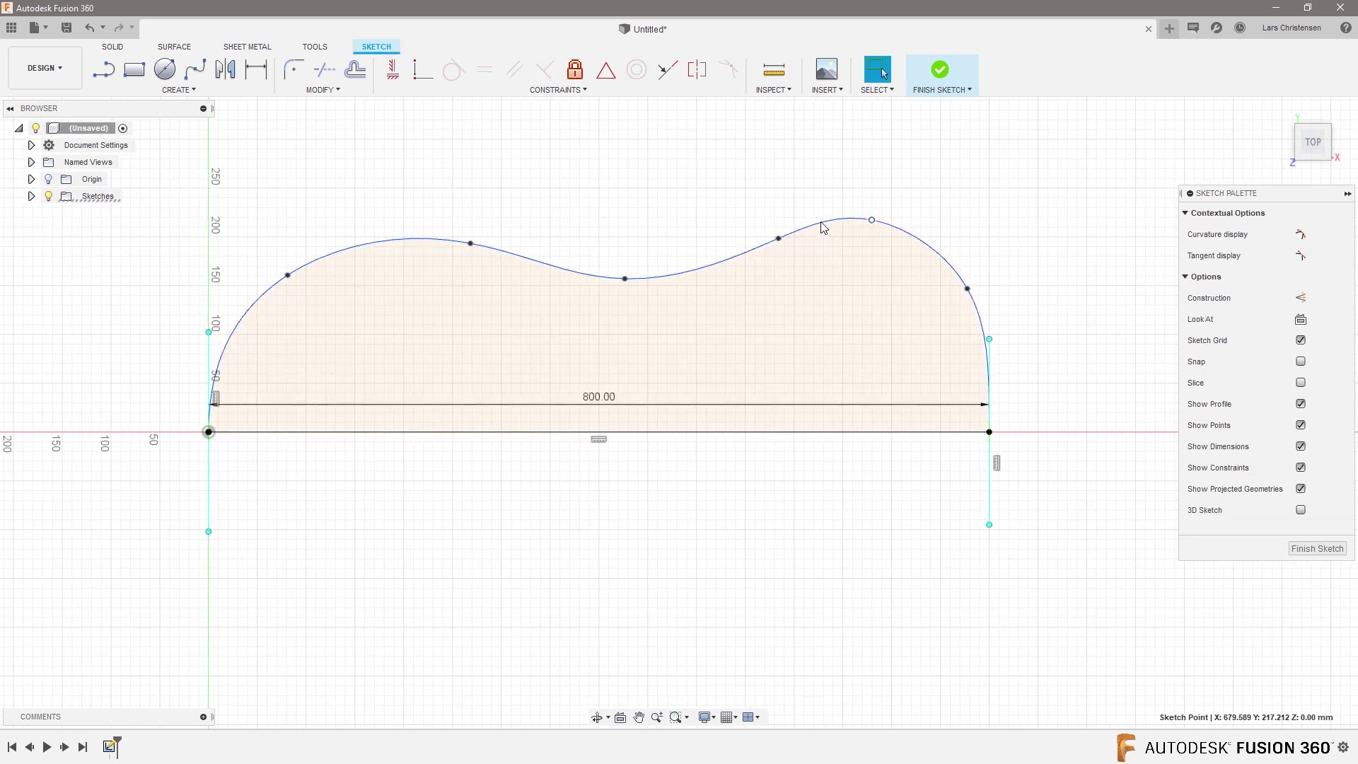
{"action": "left_click_drag", "start_coordinate": [0, 42], "coordinate": [649, 79]}
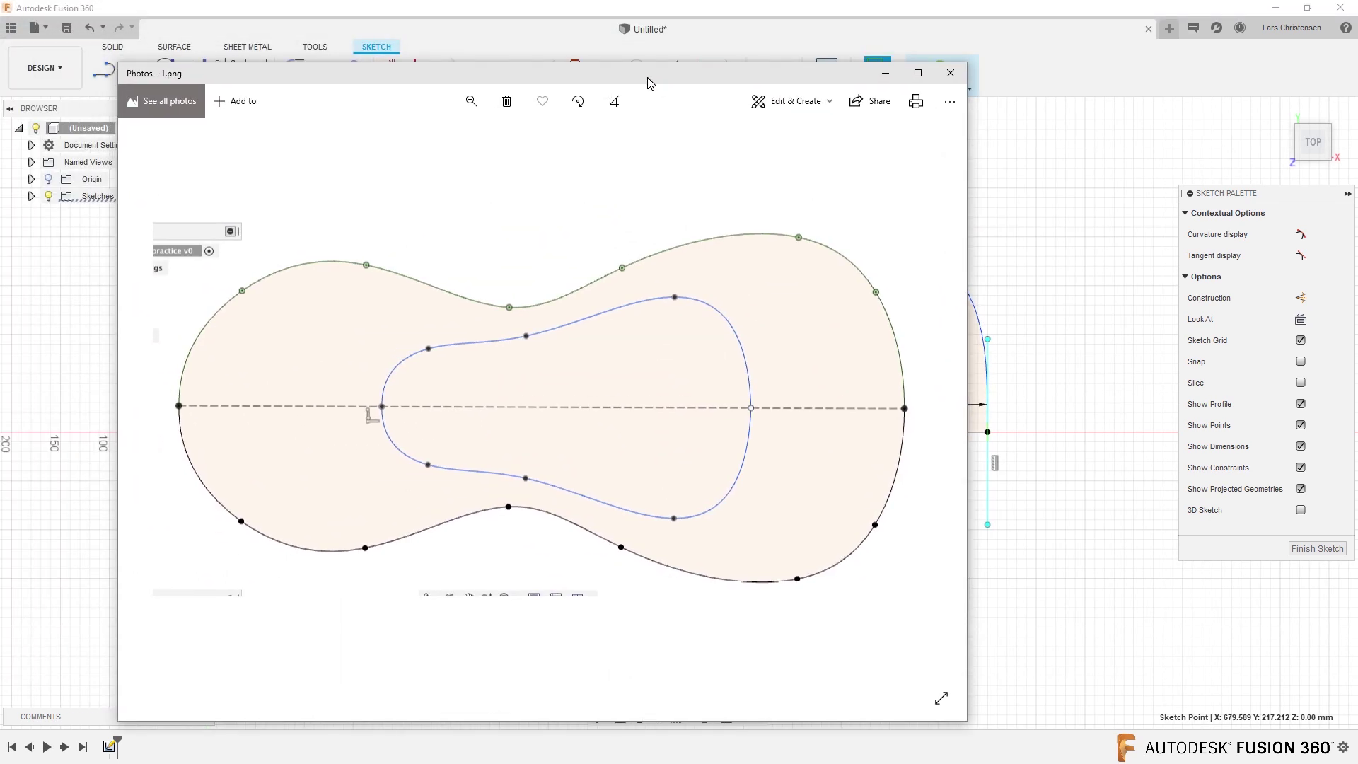
{"action": "mouse_move", "coordinate": [964, 63]}
{"action": "left_mouse_down"}
{"action": "mouse_move", "coordinate": [705, 178]}
{"action": "mouse_move", "coordinate": [648, 262]}
{"action": "left_mouse_up"}
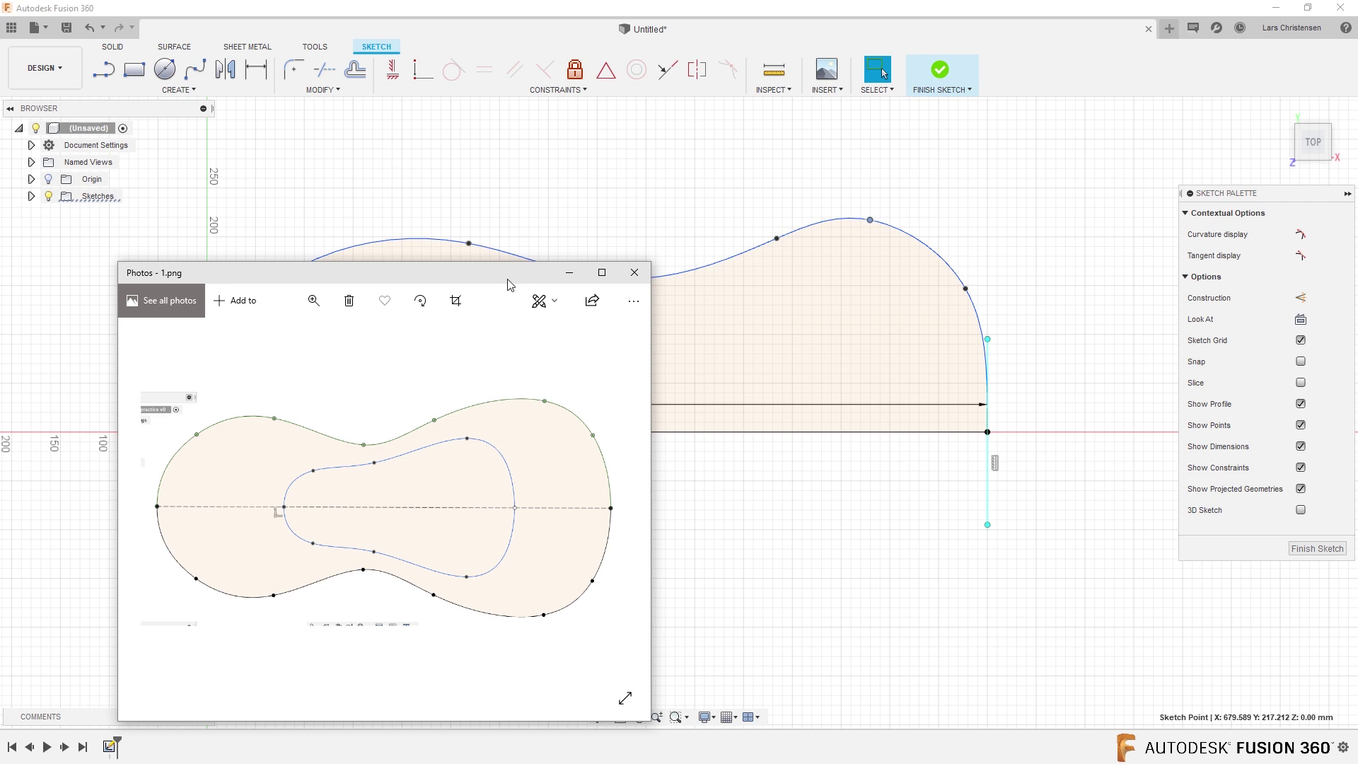
{"action": "mouse_move", "coordinate": [510, 284]}
{"action": "left_mouse_down"}
{"action": "mouse_move", "coordinate": [358, 265]}
{"action": "mouse_move", "coordinate": [413, 362]}
{"action": "mouse_move", "coordinate": [728, 472]}
{"action": "left_mouse_up"}
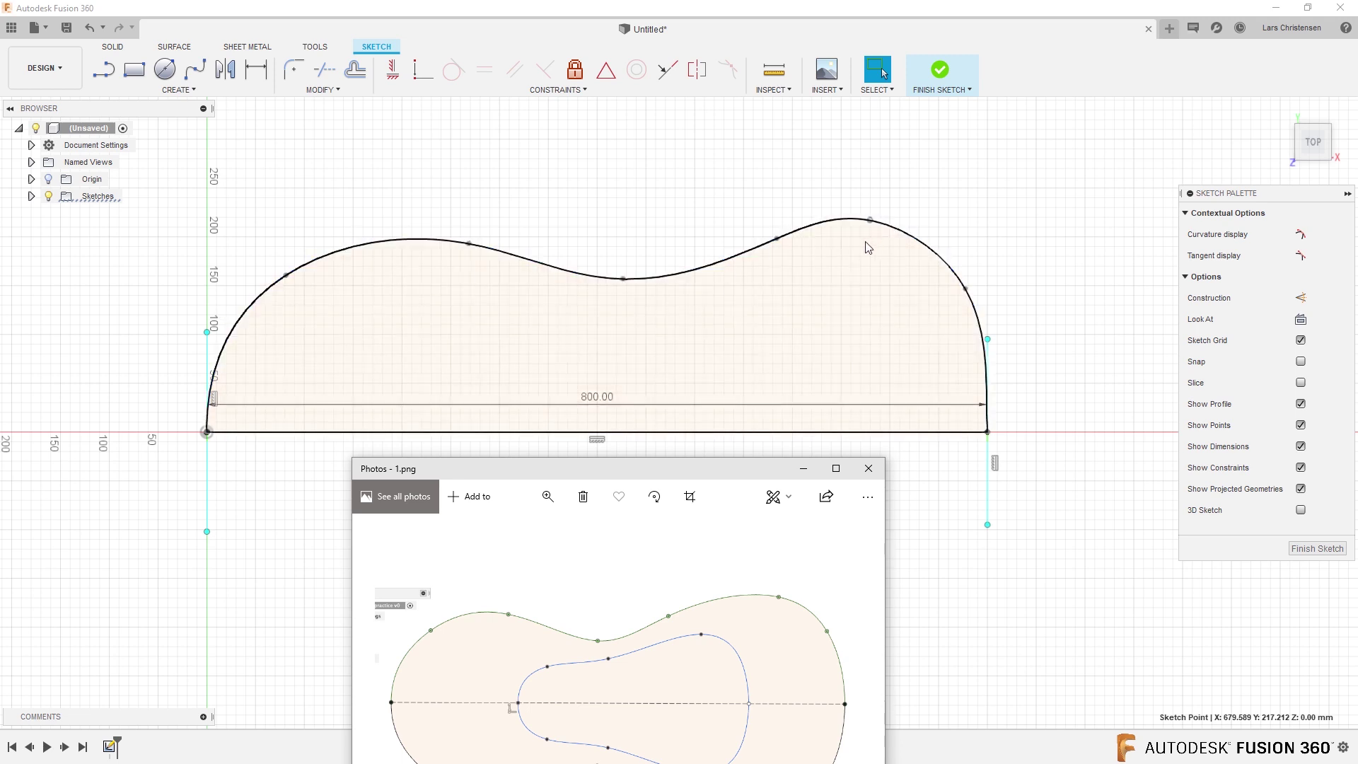
{"action": "left_click", "coordinate": [783, 241]}
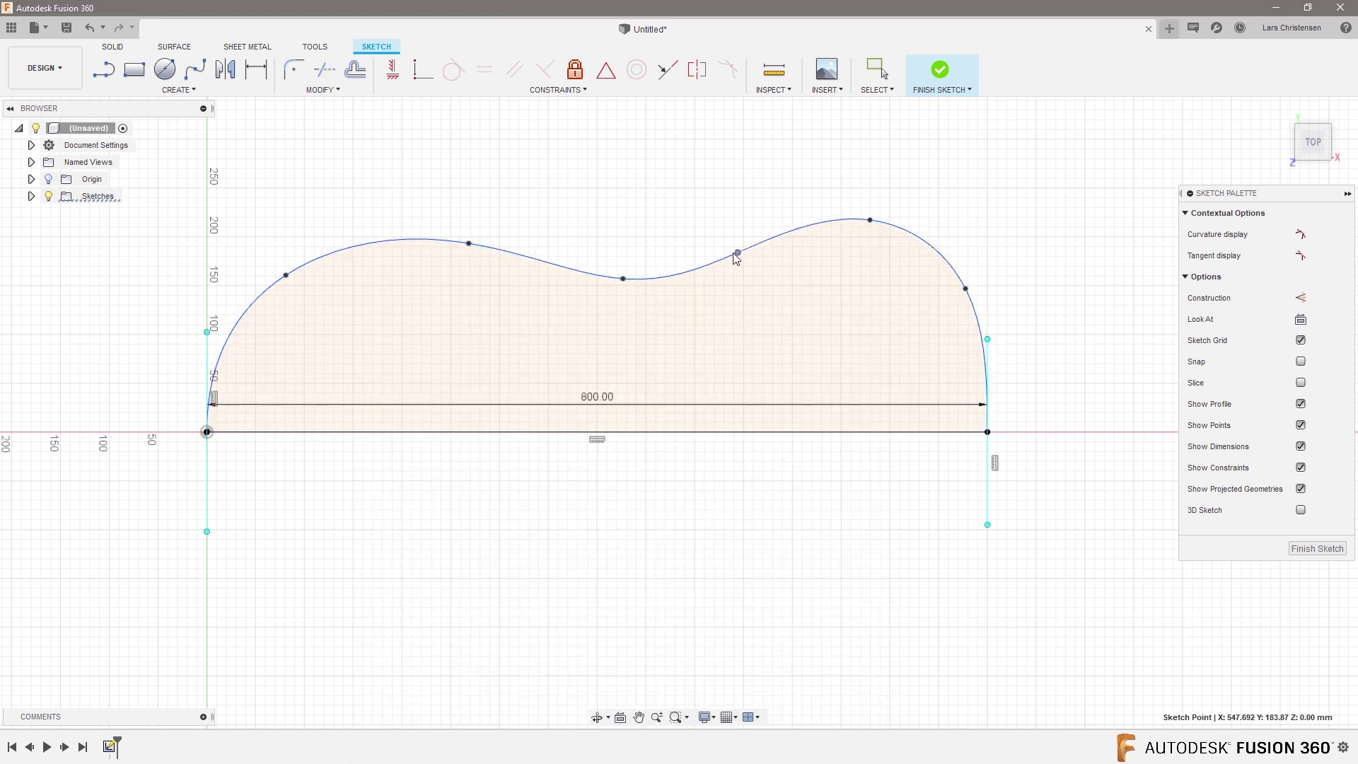
{"action": "left_click_drag", "start_coordinate": [718, 257], "coordinate": [723, 251]}
{"action": "left_click", "coordinate": [682, 194]}
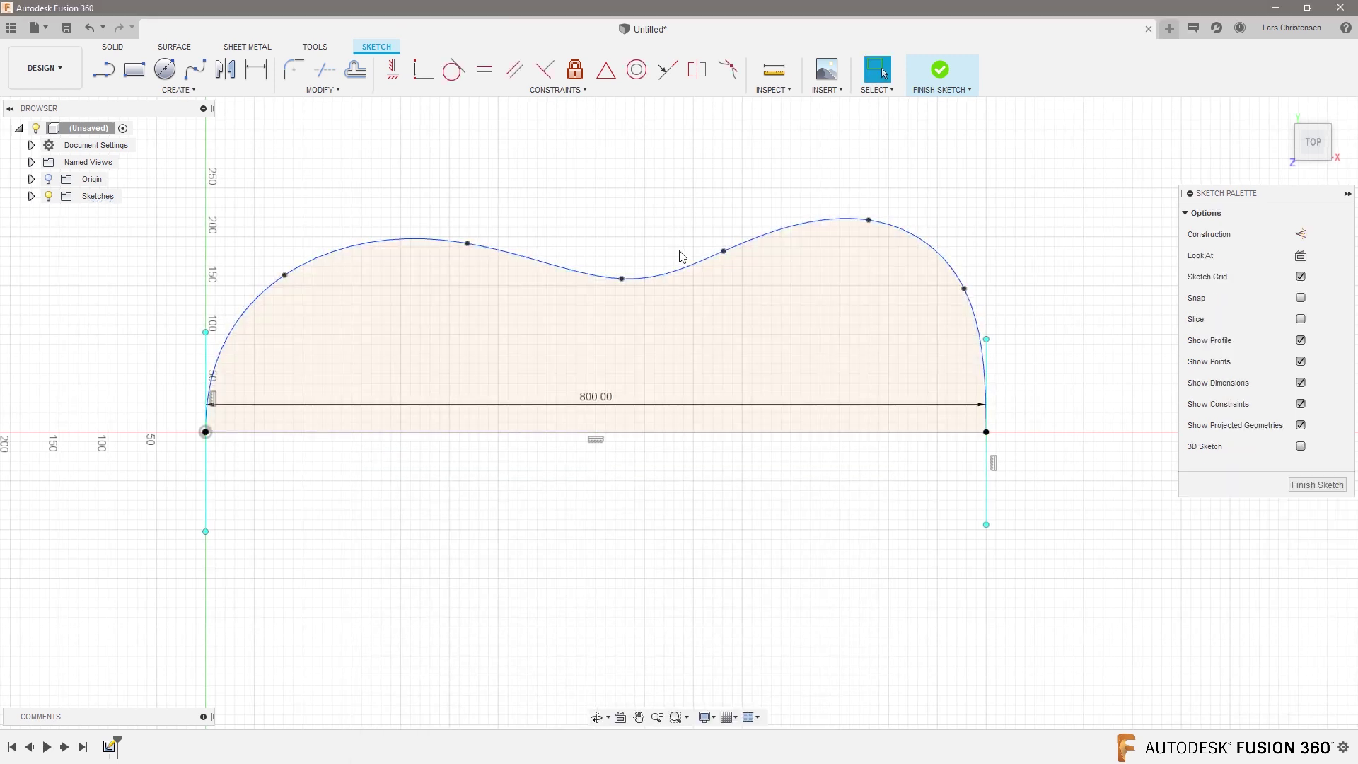
- Fix the outer outline spline in place
{"action": "right_click", "coordinate": [680, 275]}
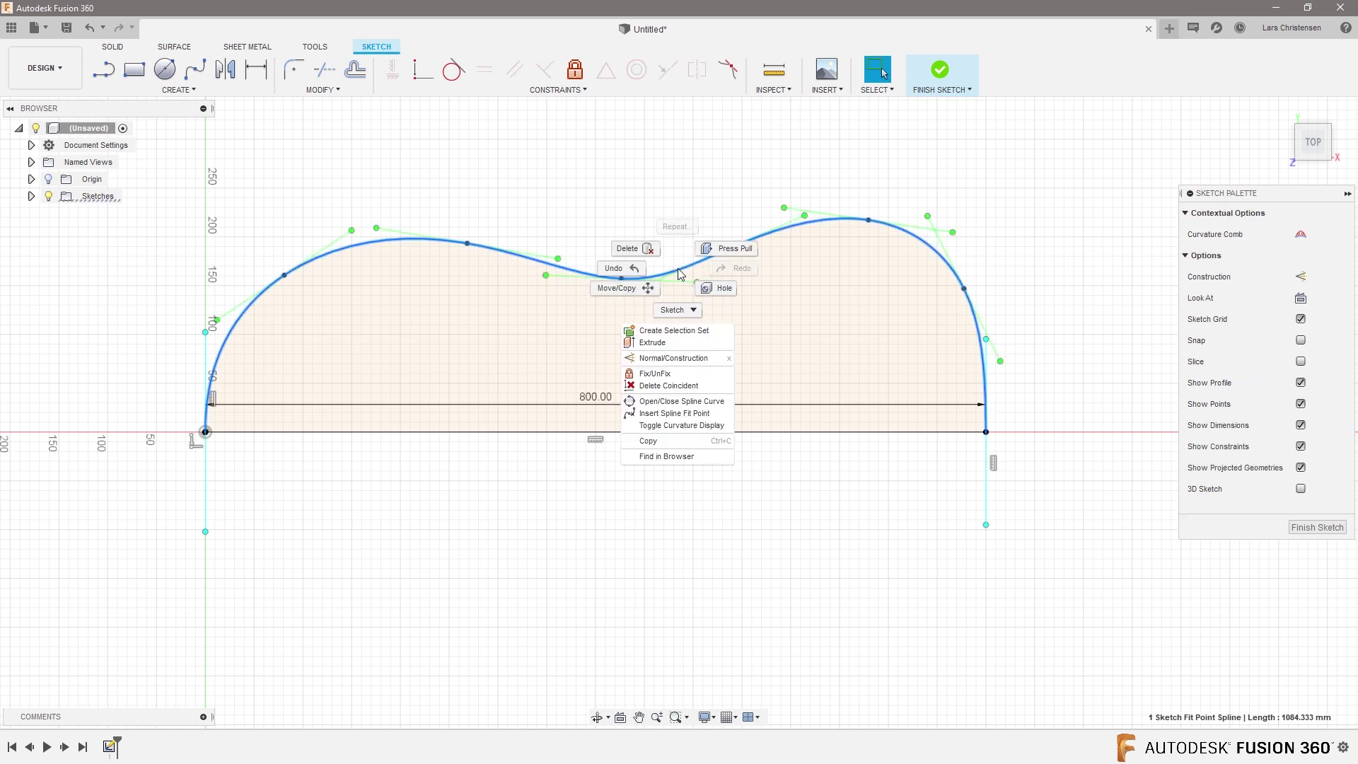
{"action": "left_click", "coordinate": [655, 374]}
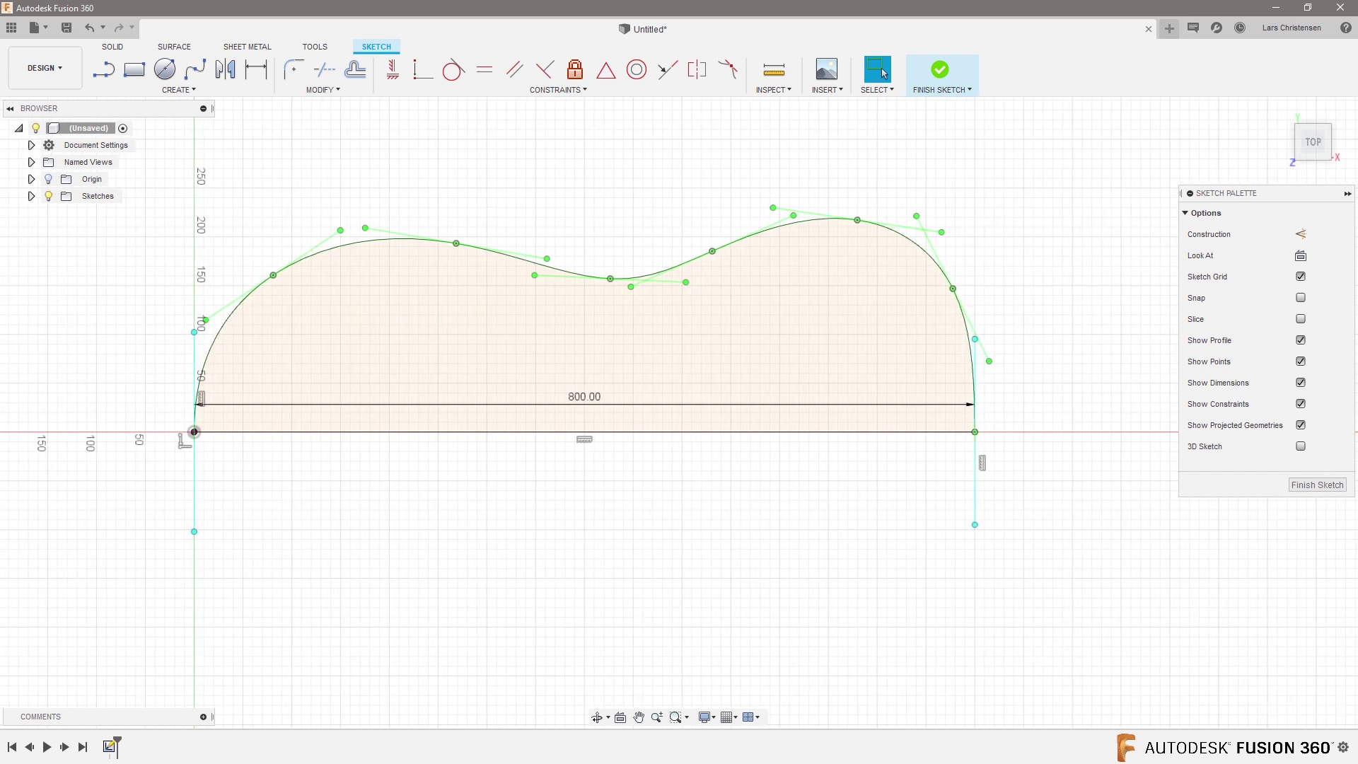
- Compare with 1.png, then draw the inner fit point spline from about 190 mm along the centre line through three intermediate points back to it
{"action": "key", "text": "alt+Tab"}
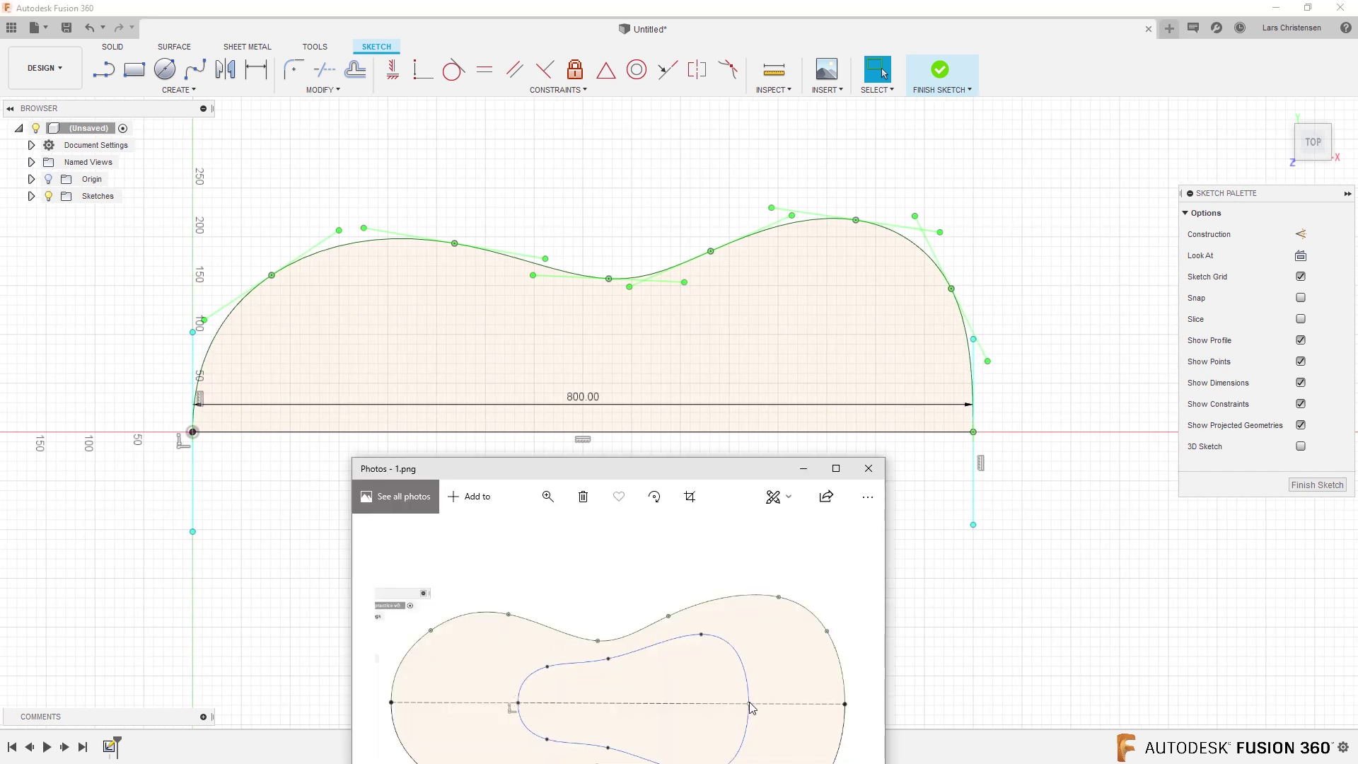
{"action": "left_click_drag", "start_coordinate": [651, 471], "coordinate": [0, 332]}
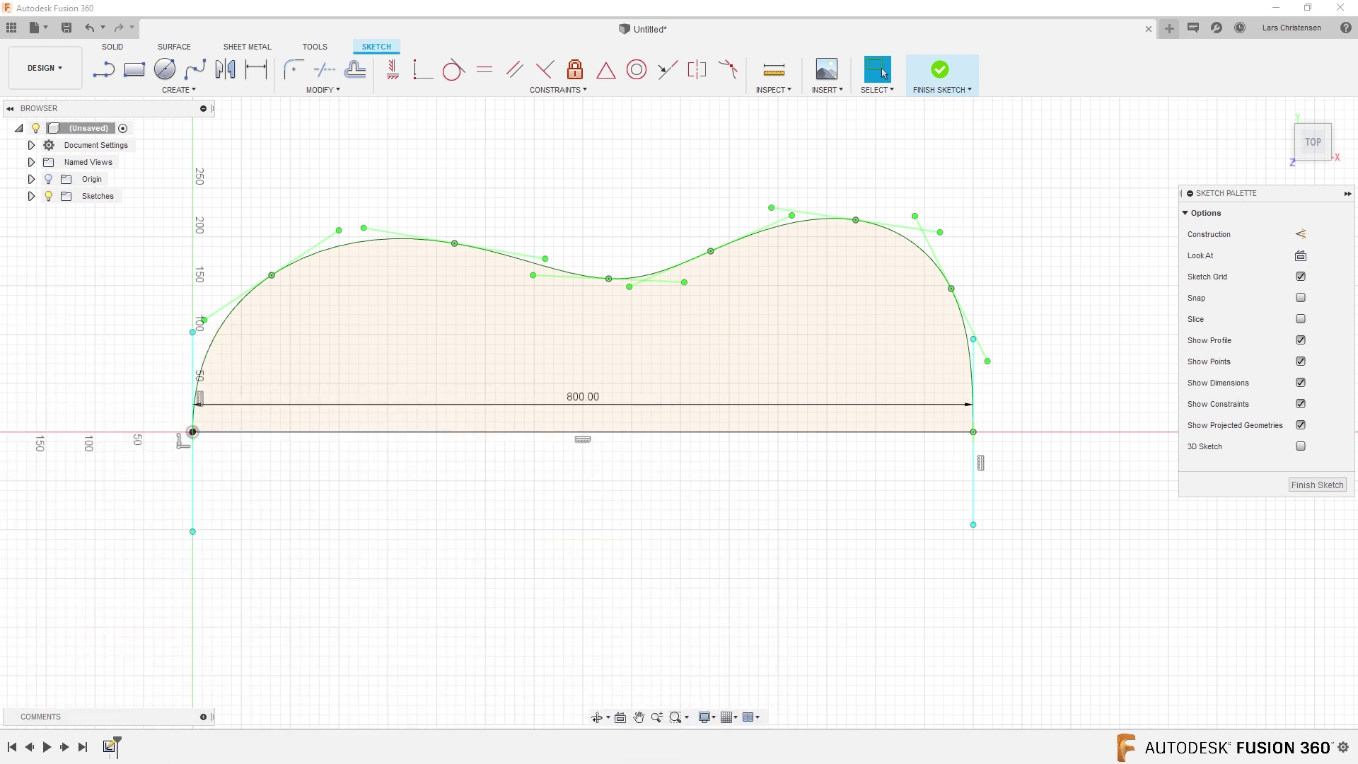
{"action": "left_click", "coordinate": [195, 68]}
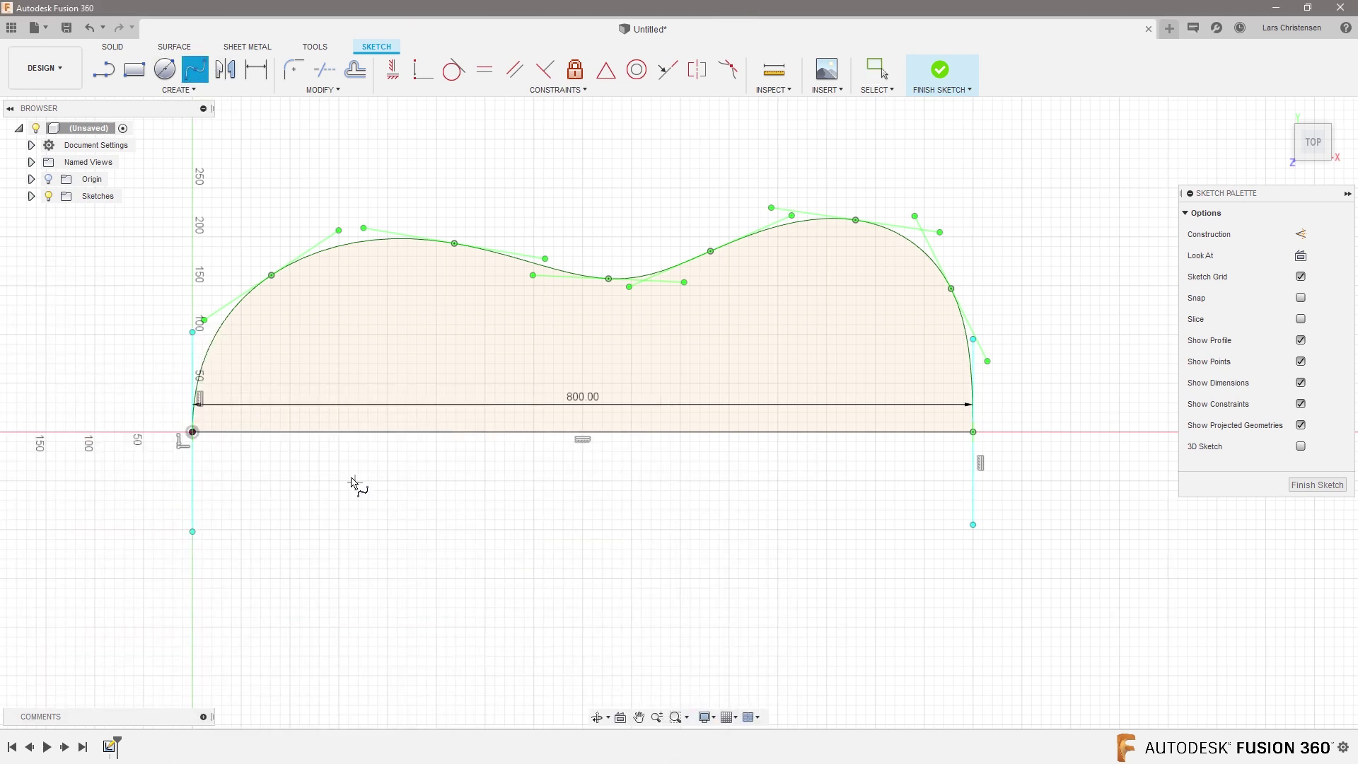
{"action": "left_click", "coordinate": [375, 432]}
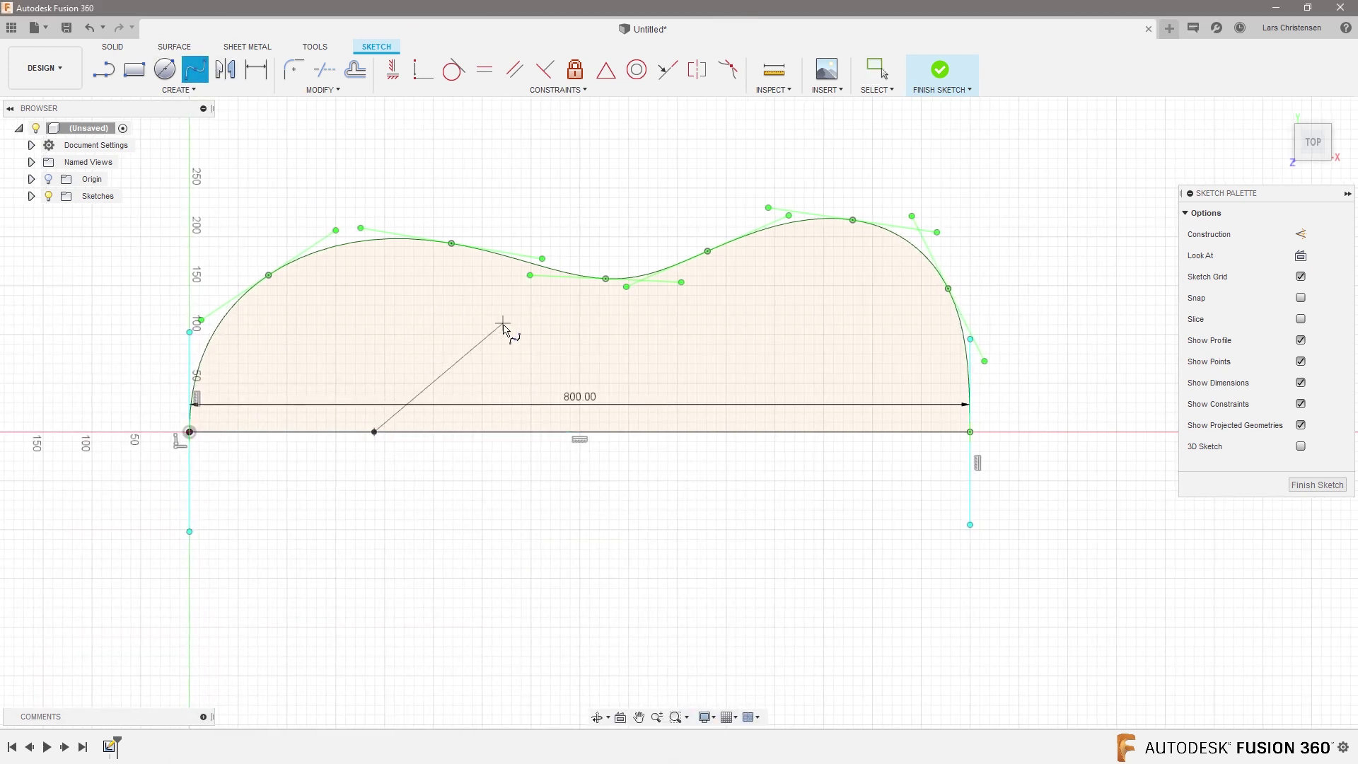
{"action": "left_click", "coordinate": [477, 339]}
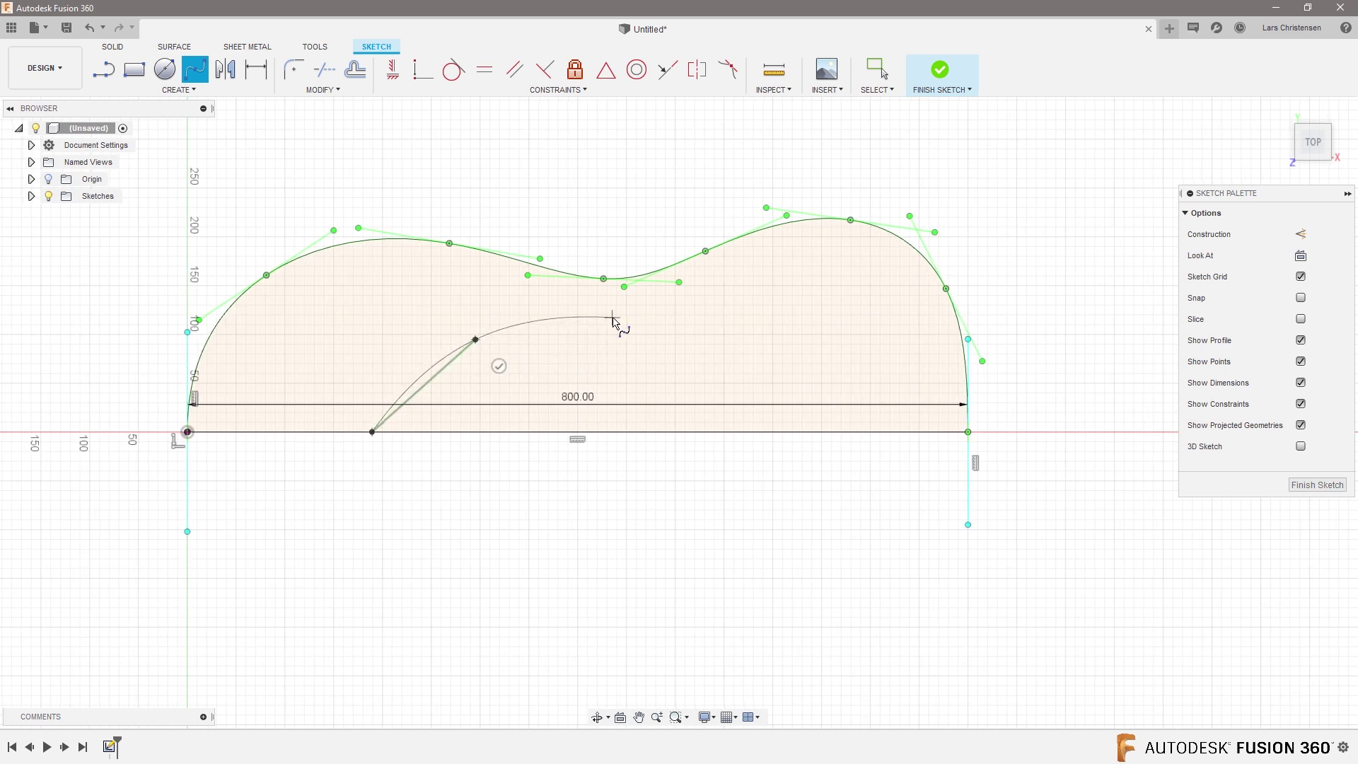
{"action": "left_click", "coordinate": [616, 318]}
{"action": "left_click", "coordinate": [784, 297]}
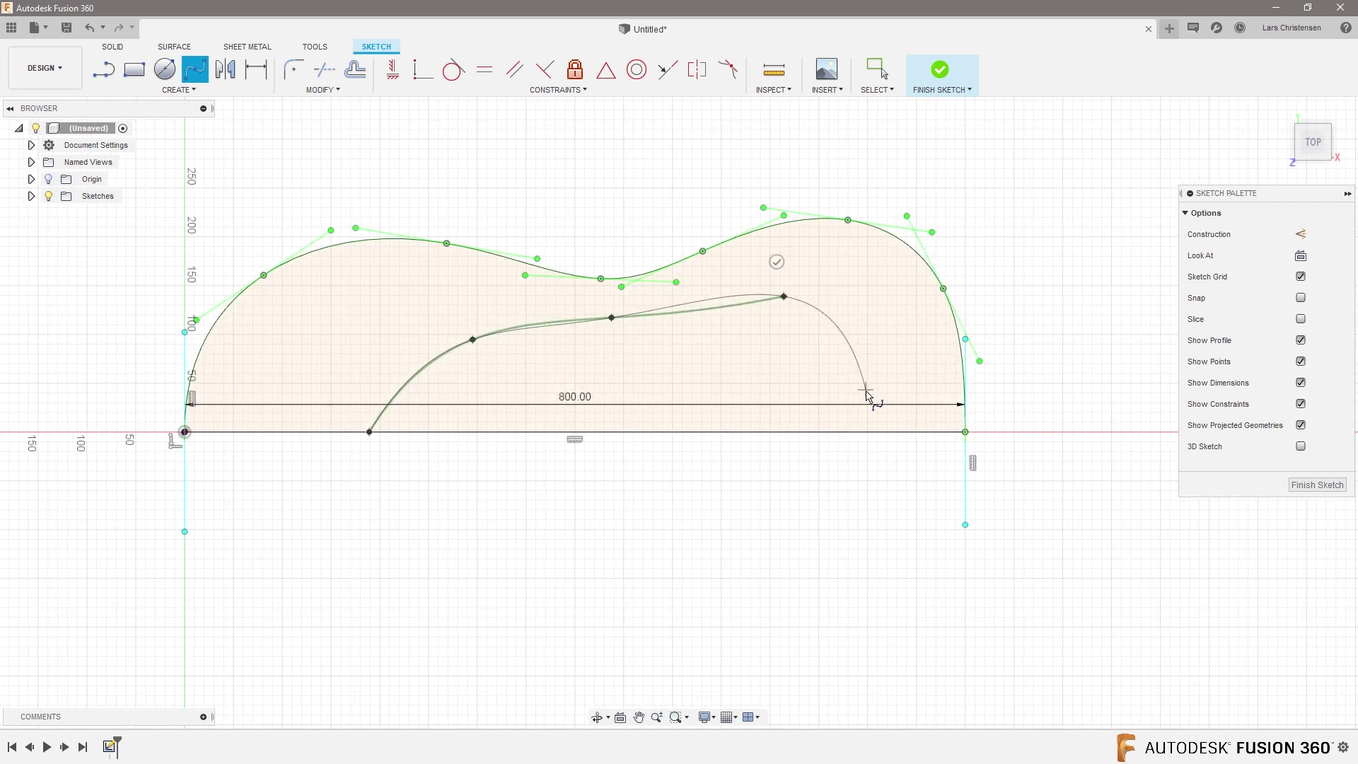
{"action": "left_click", "coordinate": [872, 432]}
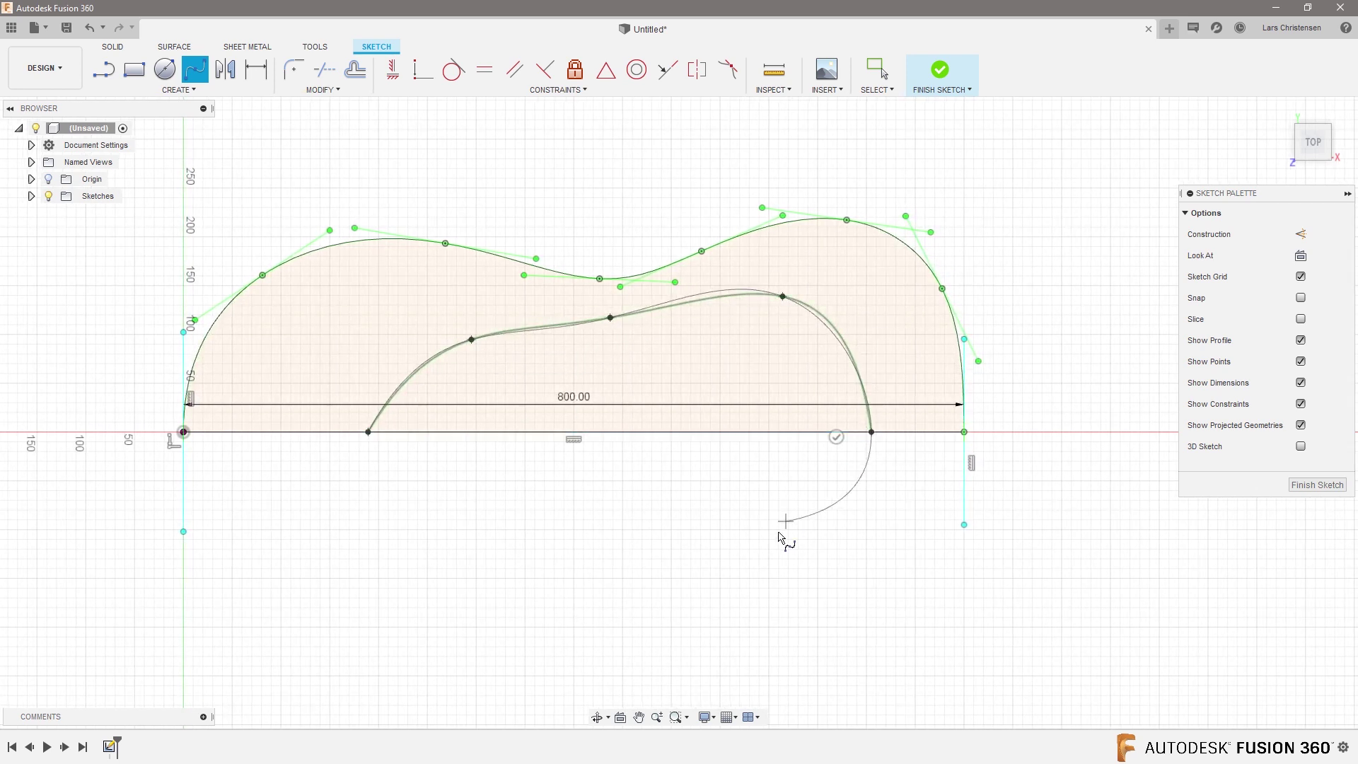
{"action": "left_click", "coordinate": [834, 433]}
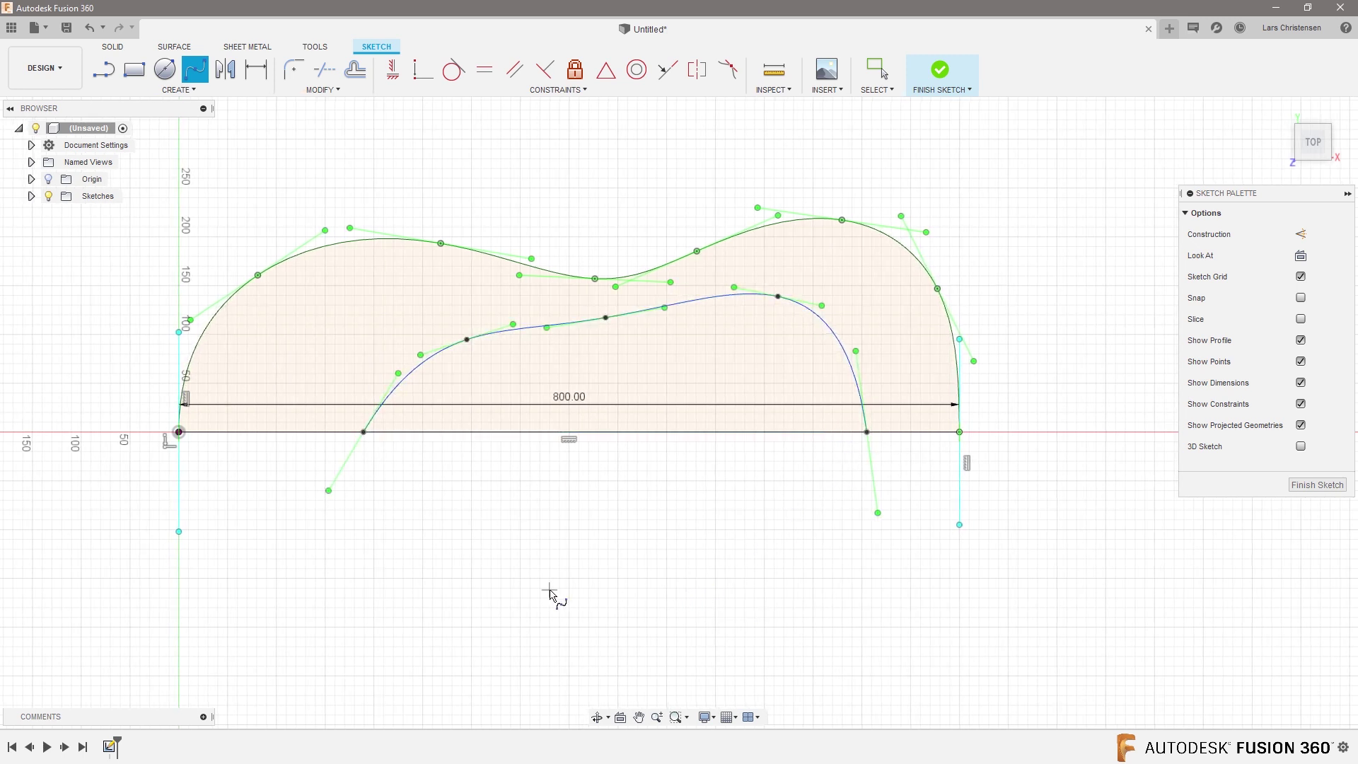
{"action": "middle_click_drag", "start_coordinate": [552, 590], "coordinate": [549, 590]}
{"action": "key", "text": "Escape"}
- Constrain the inner spline's tangent handles at both of its endpoints to vertical
{"action": "left_click", "coordinate": [392, 69]}
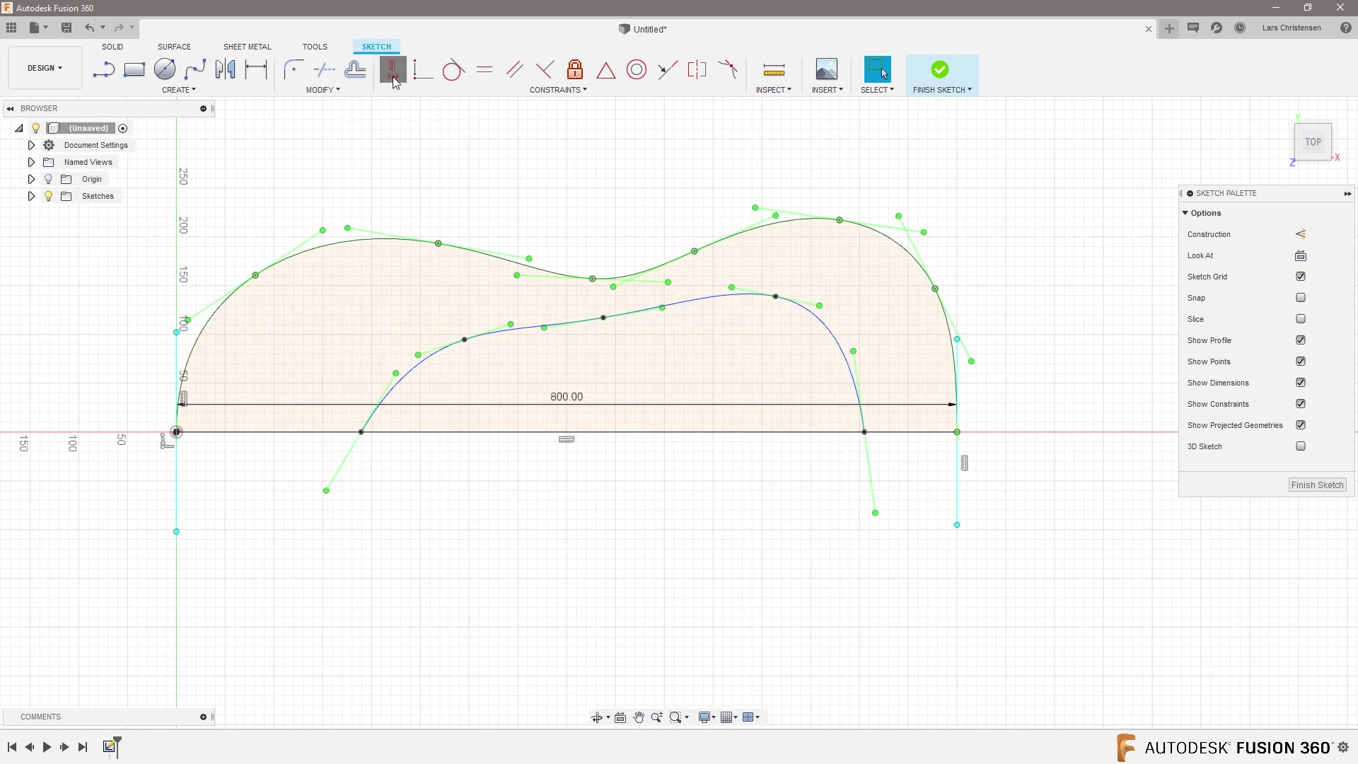
{"action": "left_click", "coordinate": [339, 479]}
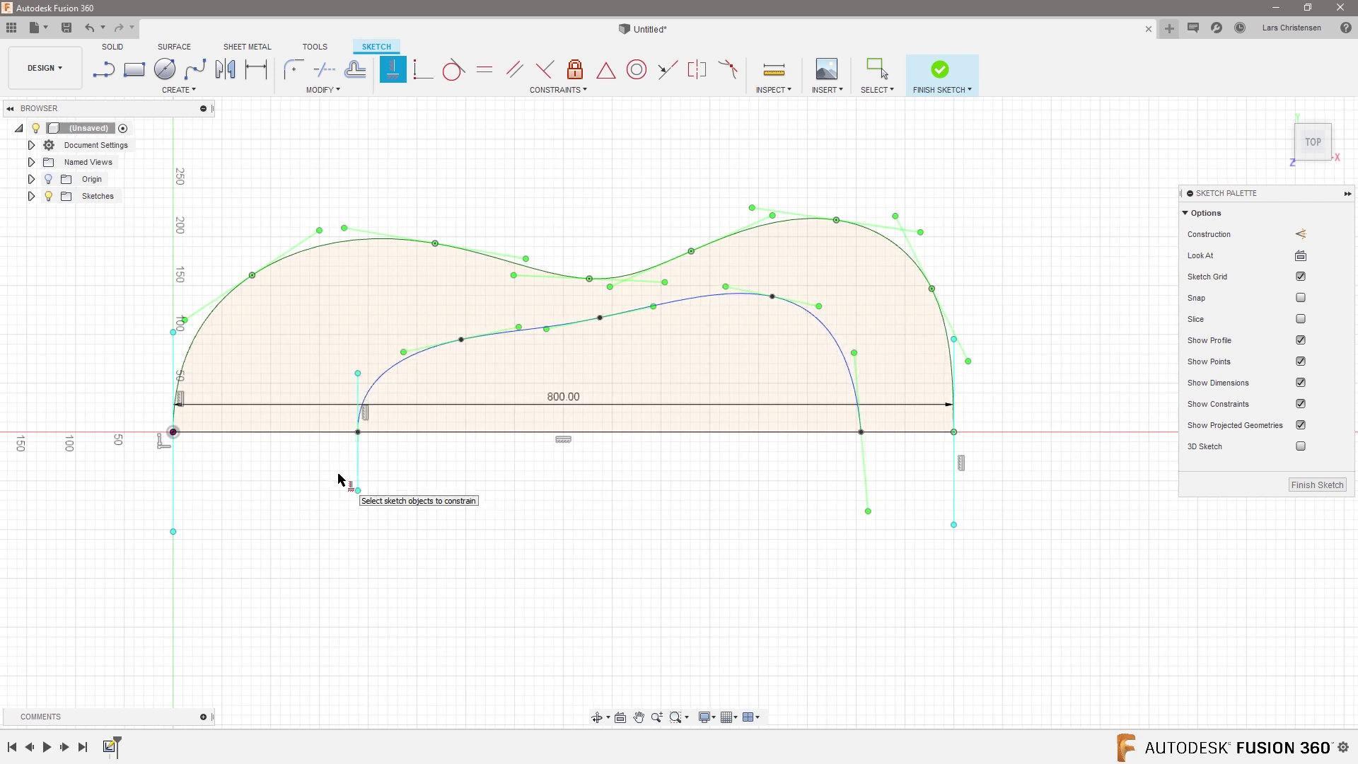
{"action": "left_click", "coordinate": [868, 479]}
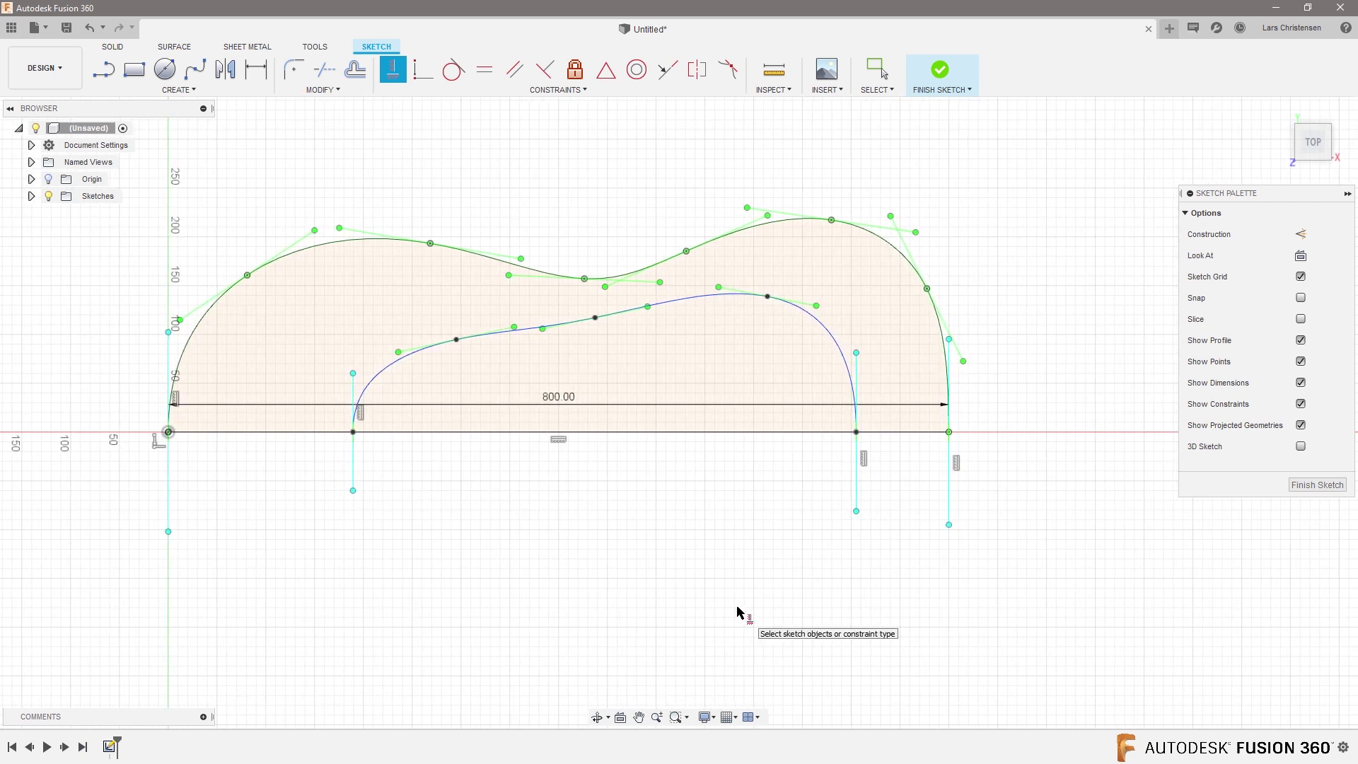
{"action": "key", "text": "Escape"}
- Reshape the inner spline by moving its intermediate fit point nearest the origin slightly toward the origin and the centre line
{"action": "scroll", "coordinate": [461, 172], "scroll_direction": "up", "scroll_amount": 2}
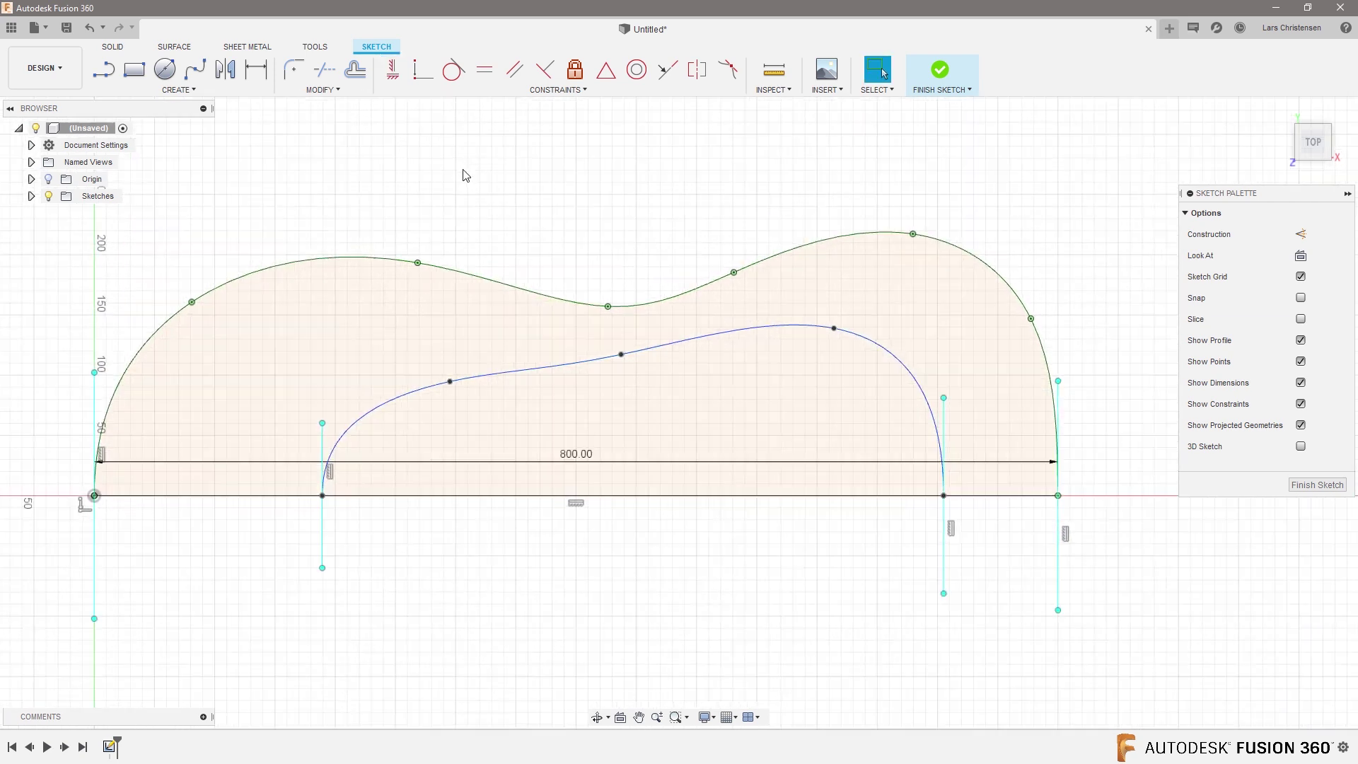
{"action": "left_click_drag", "start_coordinate": [452, 379], "coordinate": [418, 398]}
{"action": "left_click", "coordinate": [725, 622]}
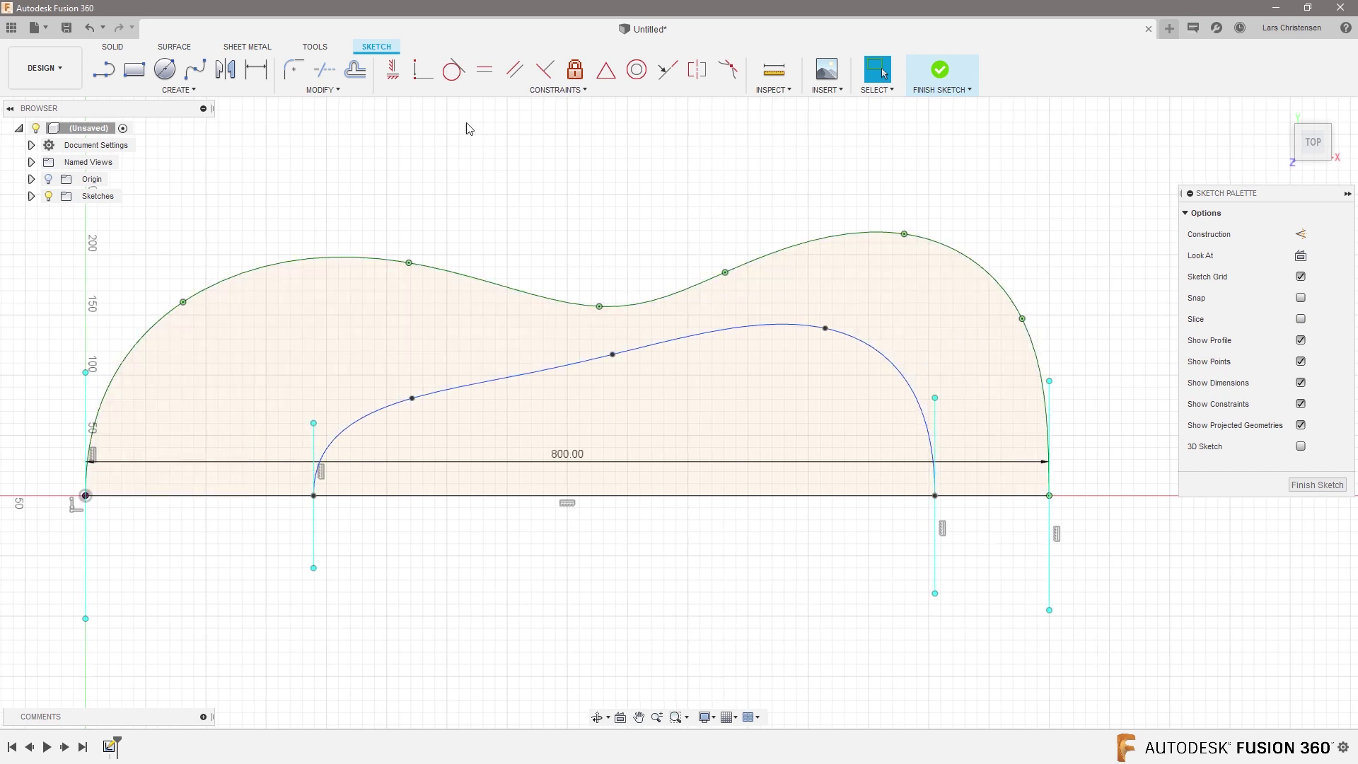
{"action": "left_click", "coordinate": [179, 50]}
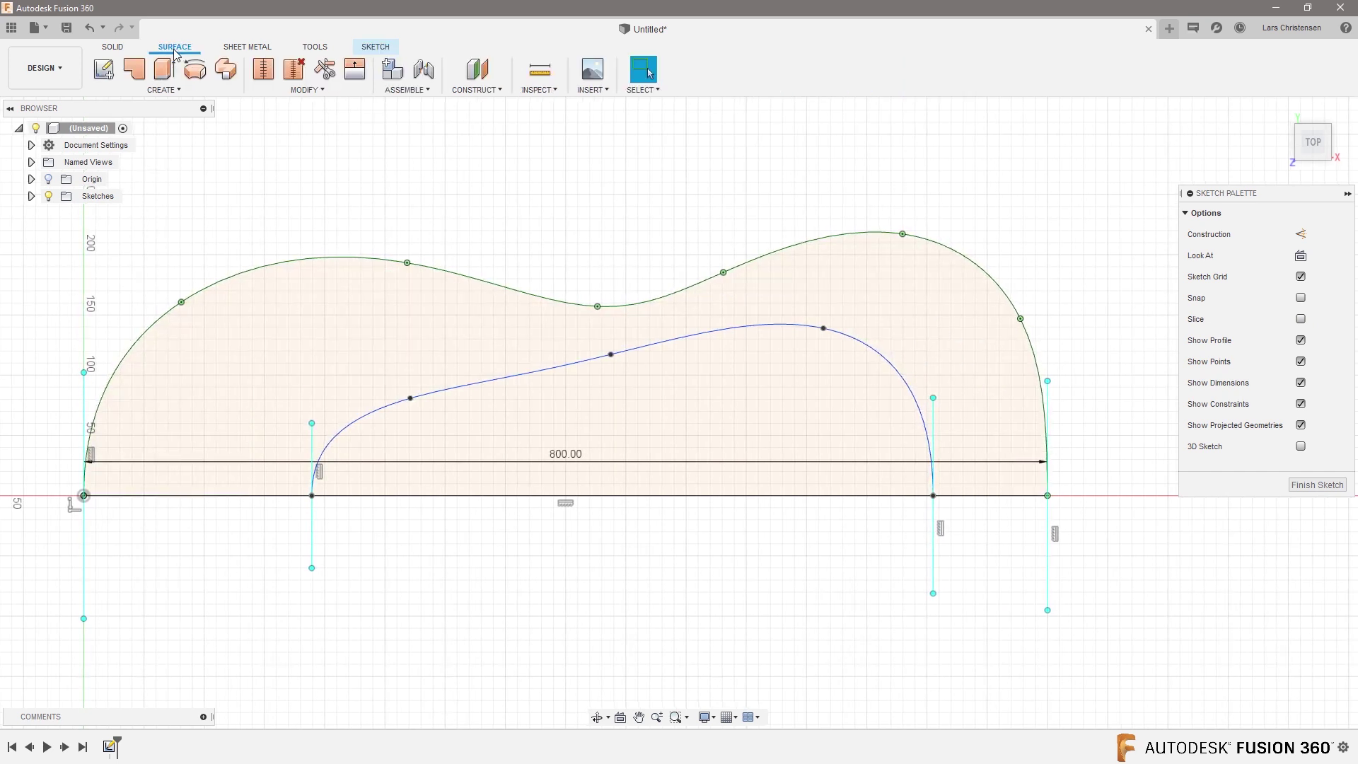
{"action": "left_click", "coordinate": [163, 90]}
{"action": "left_click", "coordinate": [548, 138]}
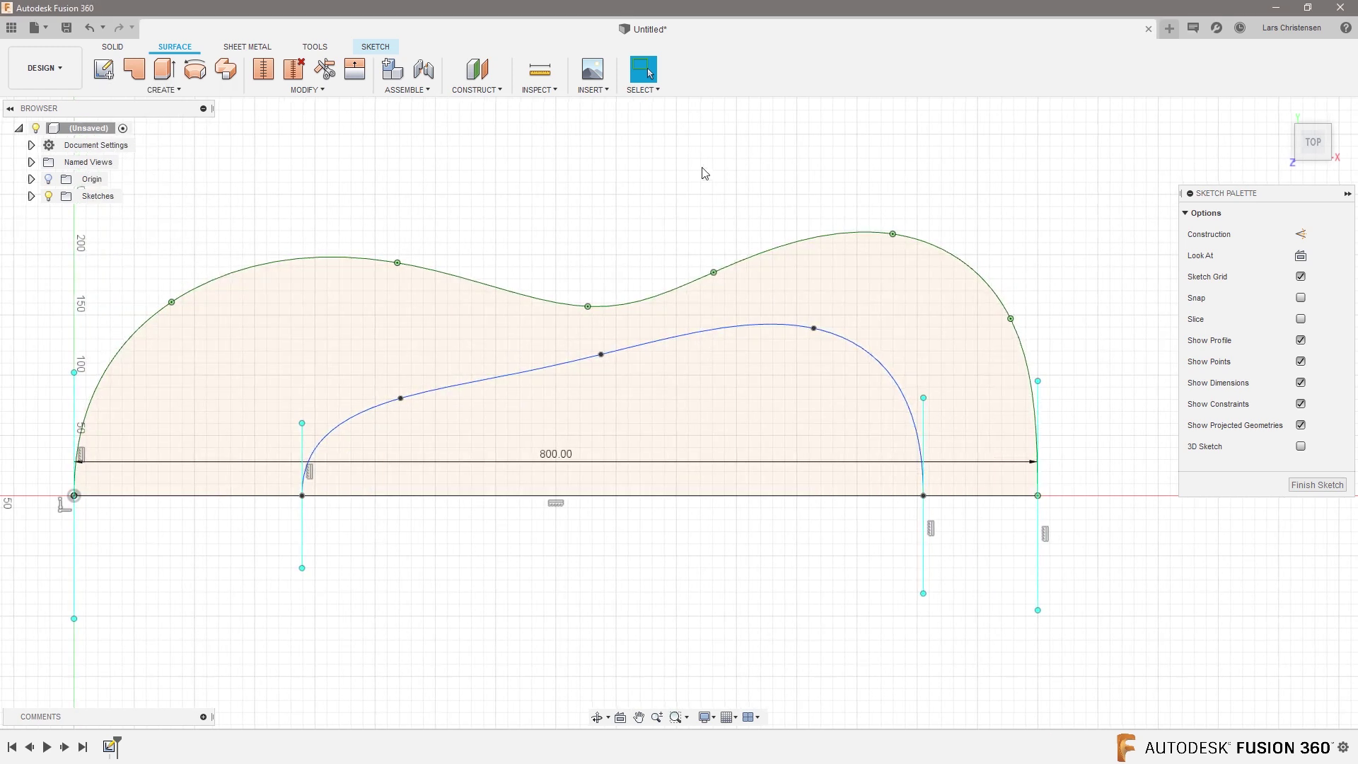
- Shorten the inner spline's vertical tangent handle at the end nearest the origin and finish the sketch
{"action": "scroll", "coordinate": [705, 173], "scroll_direction": "down", "scroll_amount": 4}
{"action": "scroll", "coordinate": [634, 245], "scroll_direction": "up", "scroll_amount": 5}
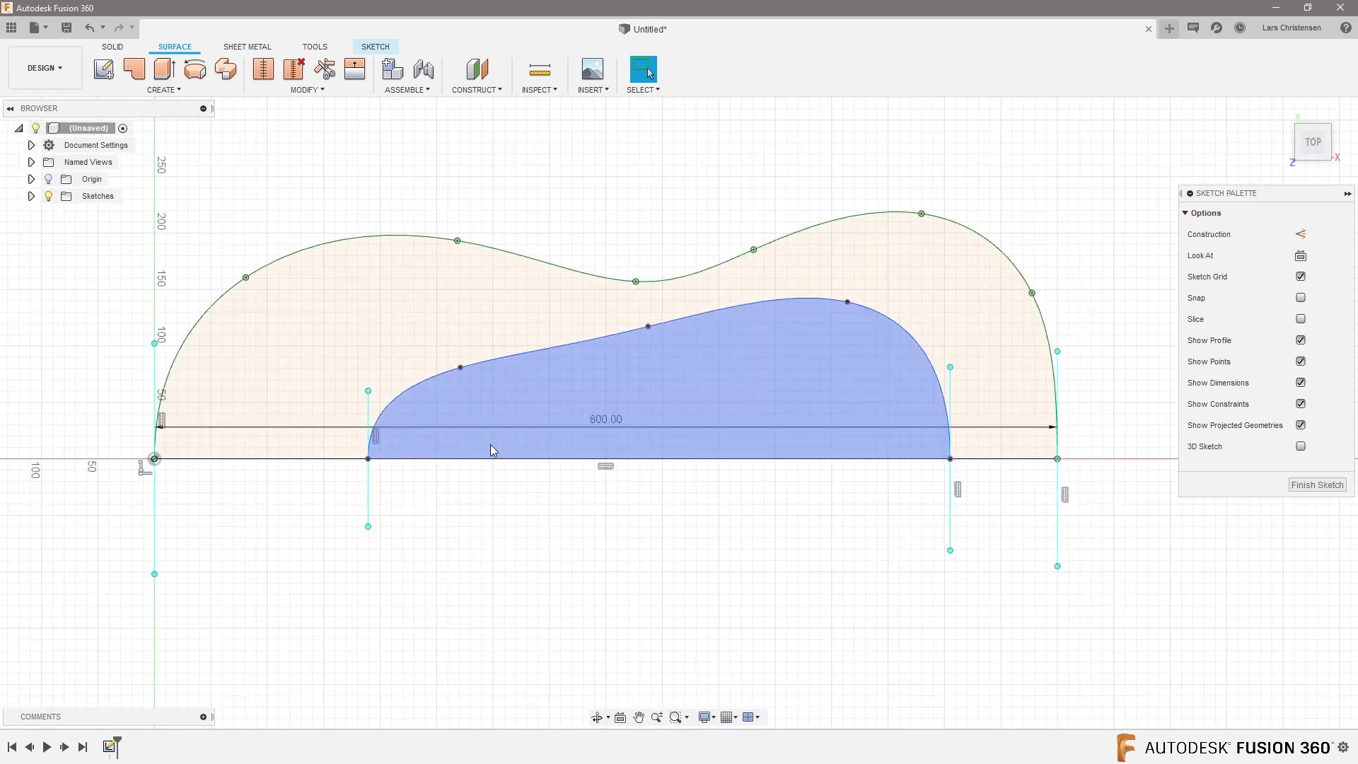
{"action": "left_click_drag", "start_coordinate": [367, 391], "coordinate": [365, 410]}
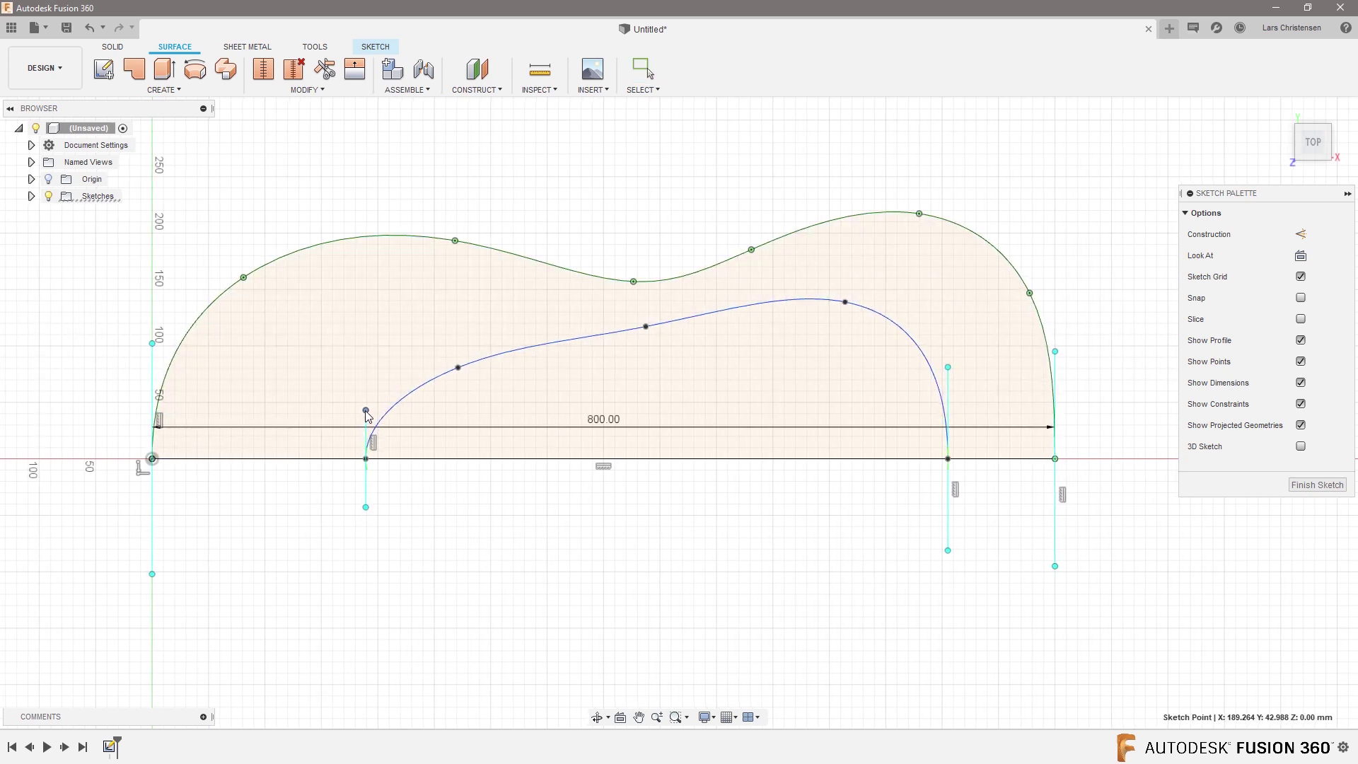
{"action": "key", "text": "Escape"}
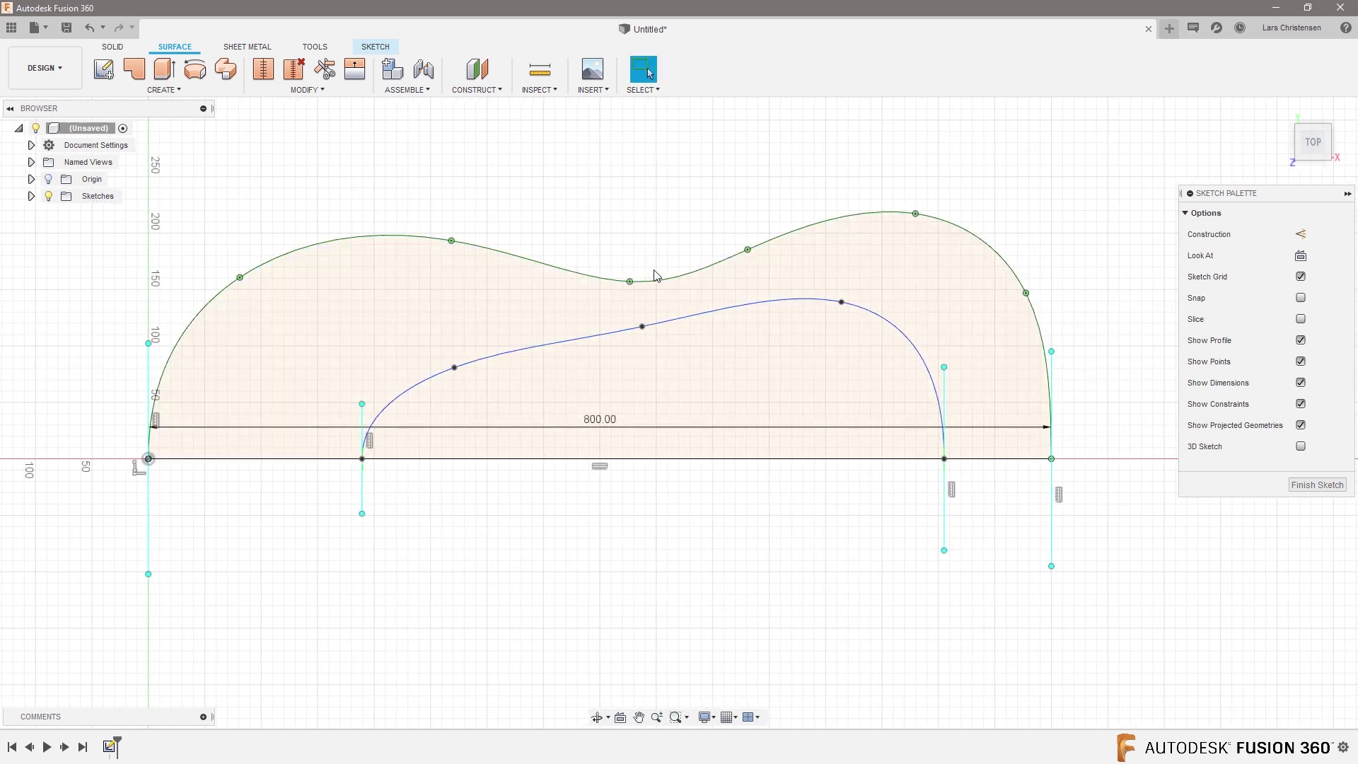
{"action": "scroll", "coordinate": [651, 273], "scroll_direction": "up", "scroll_amount": 2}
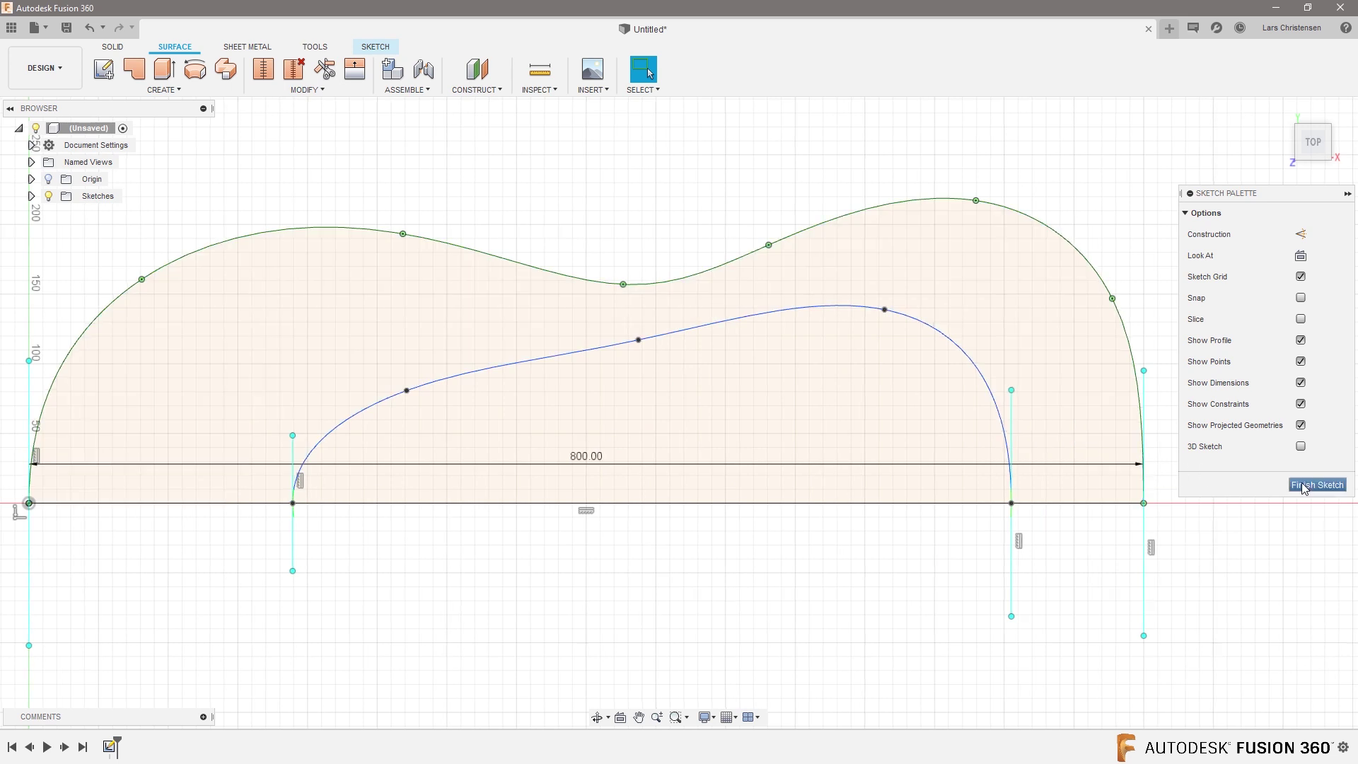
{"action": "left_click", "coordinate": [1317, 485]}
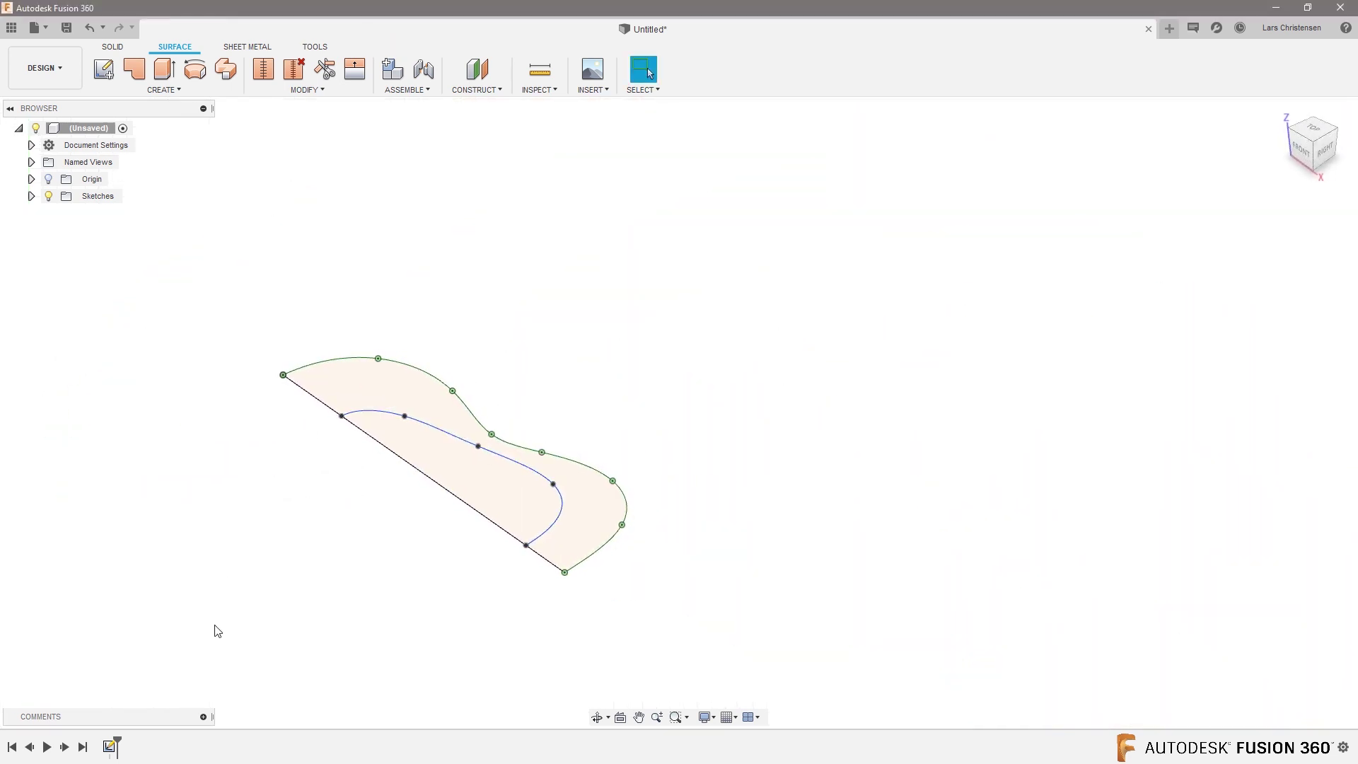
- Reopen the sketch and draw a line from the outer spline's waist point to the inner spline's middle fit point
{"action": "right_click", "coordinate": [108, 747]}
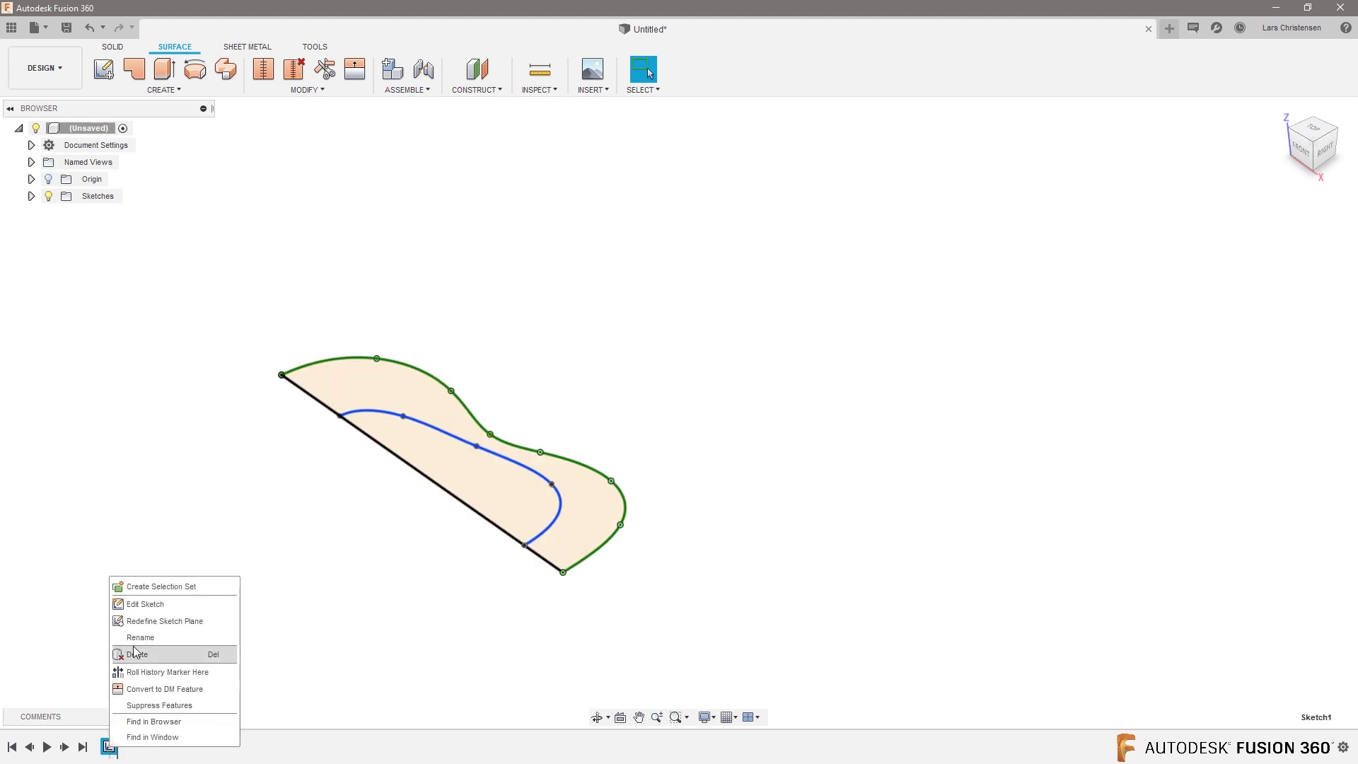
{"action": "left_click", "coordinate": [135, 603]}
{"action": "scroll", "coordinate": [616, 647], "scroll_direction": "up", "scroll_amount": 5}
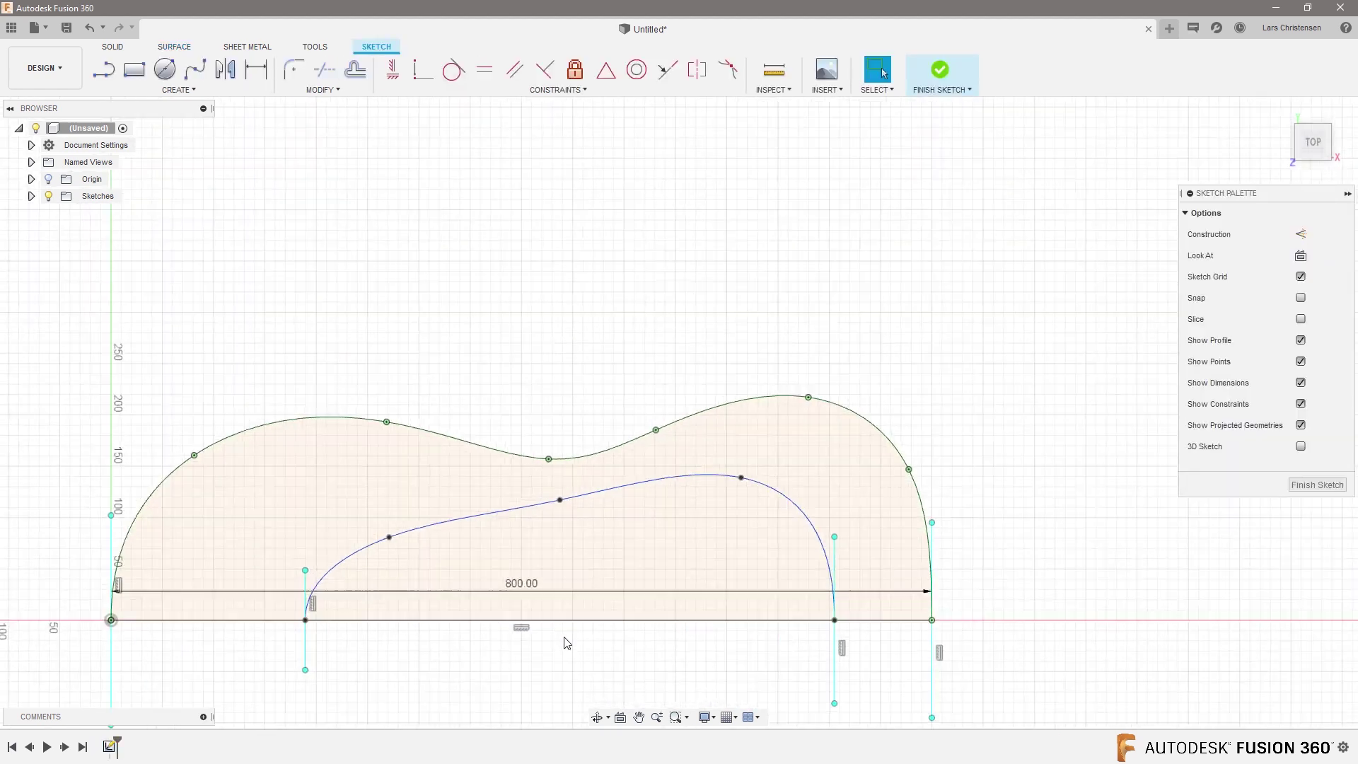
{"action": "scroll", "coordinate": [160, 679], "scroll_direction": "up", "scroll_amount": 2}
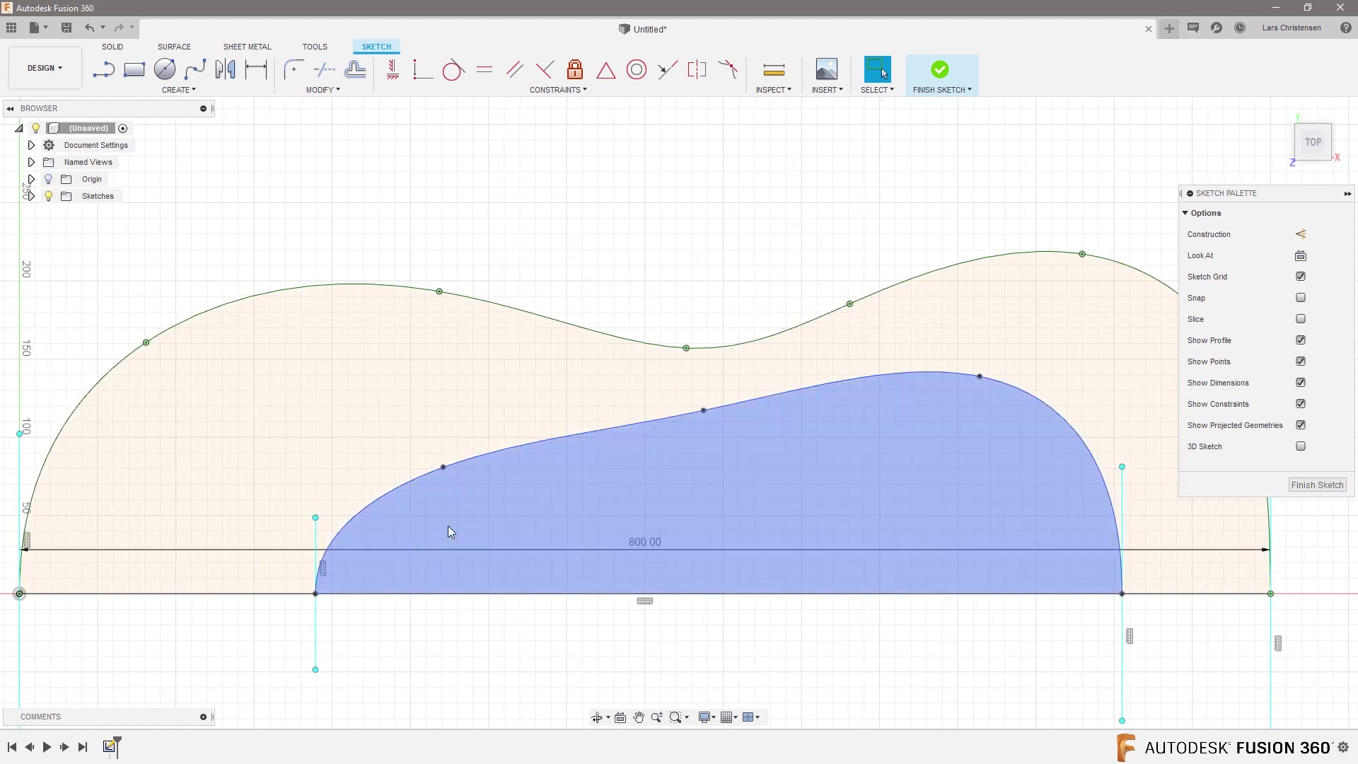
{"action": "key", "text": "l"}
{"action": "left_click", "coordinate": [685, 347]}
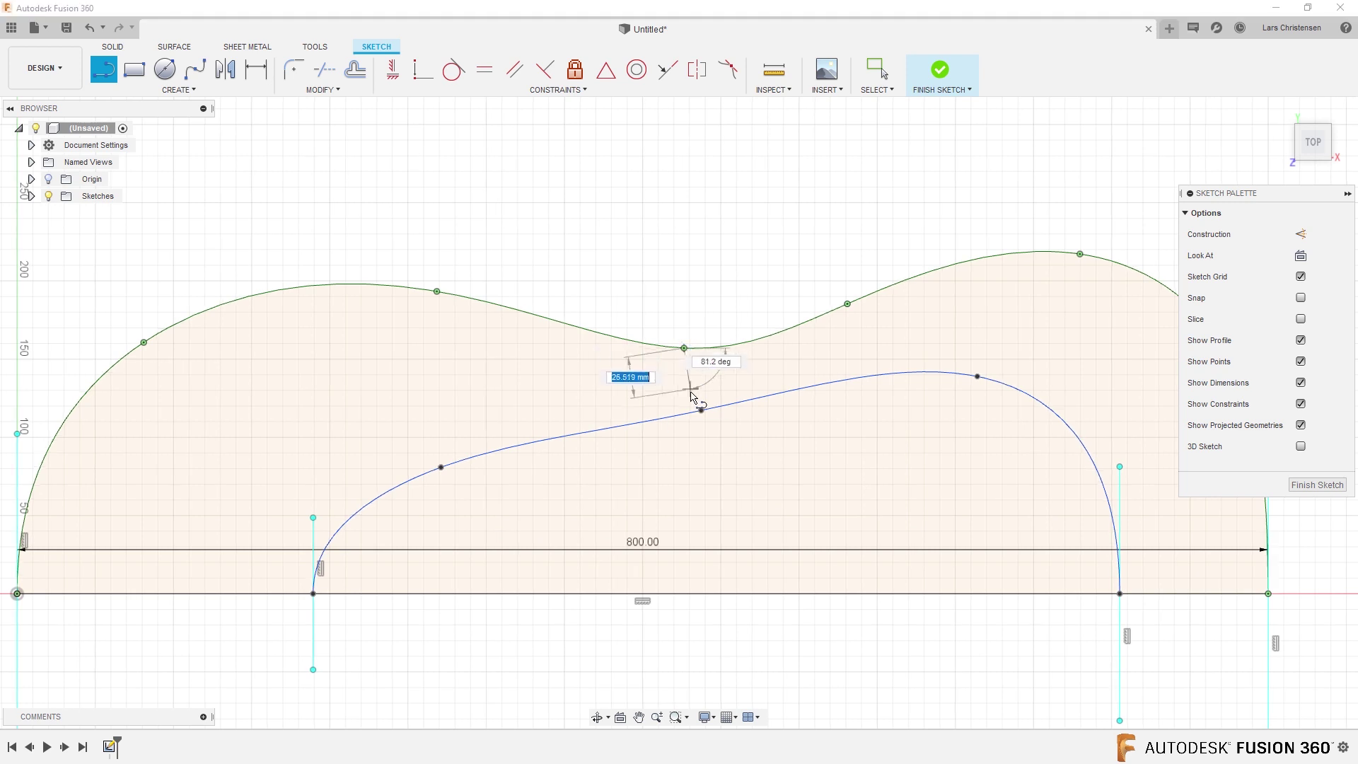
{"action": "double_click", "coordinate": [703, 411]}
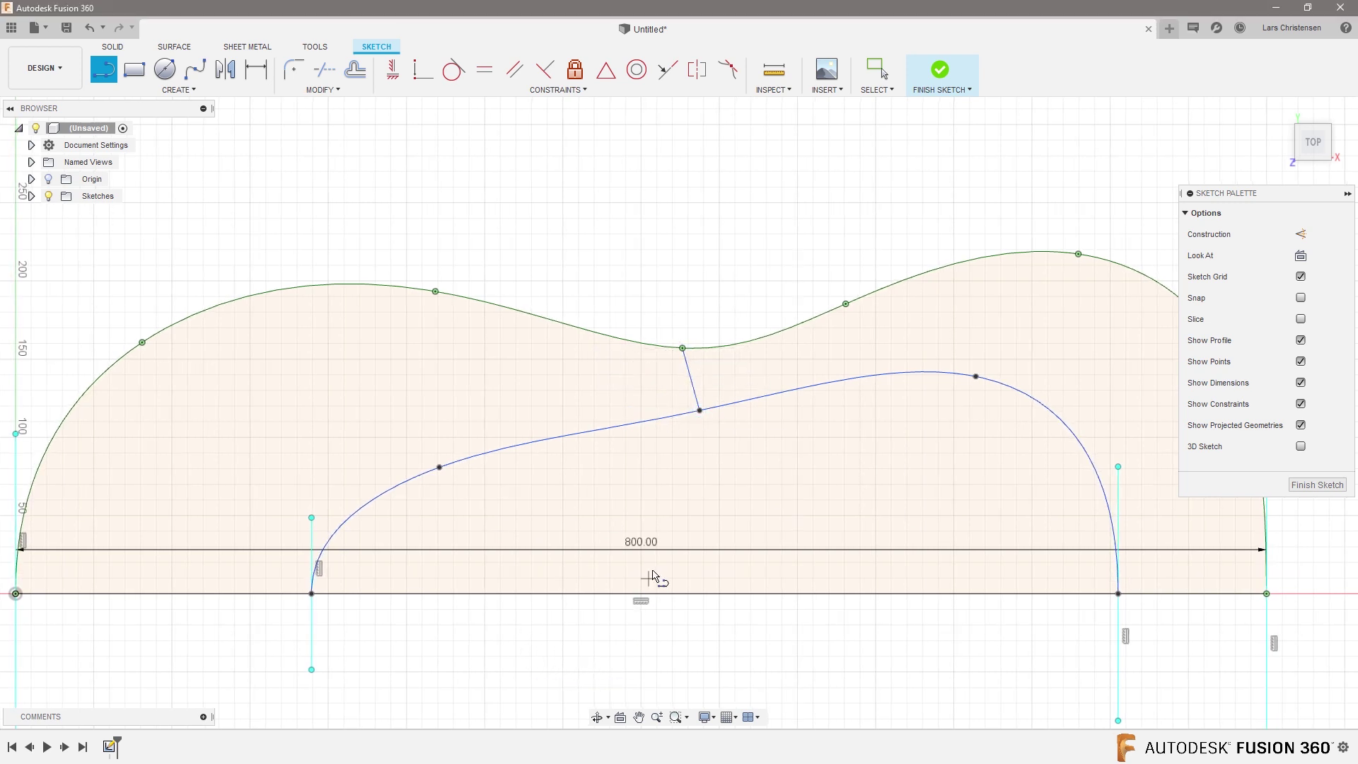
{"action": "key", "text": "Escape"}
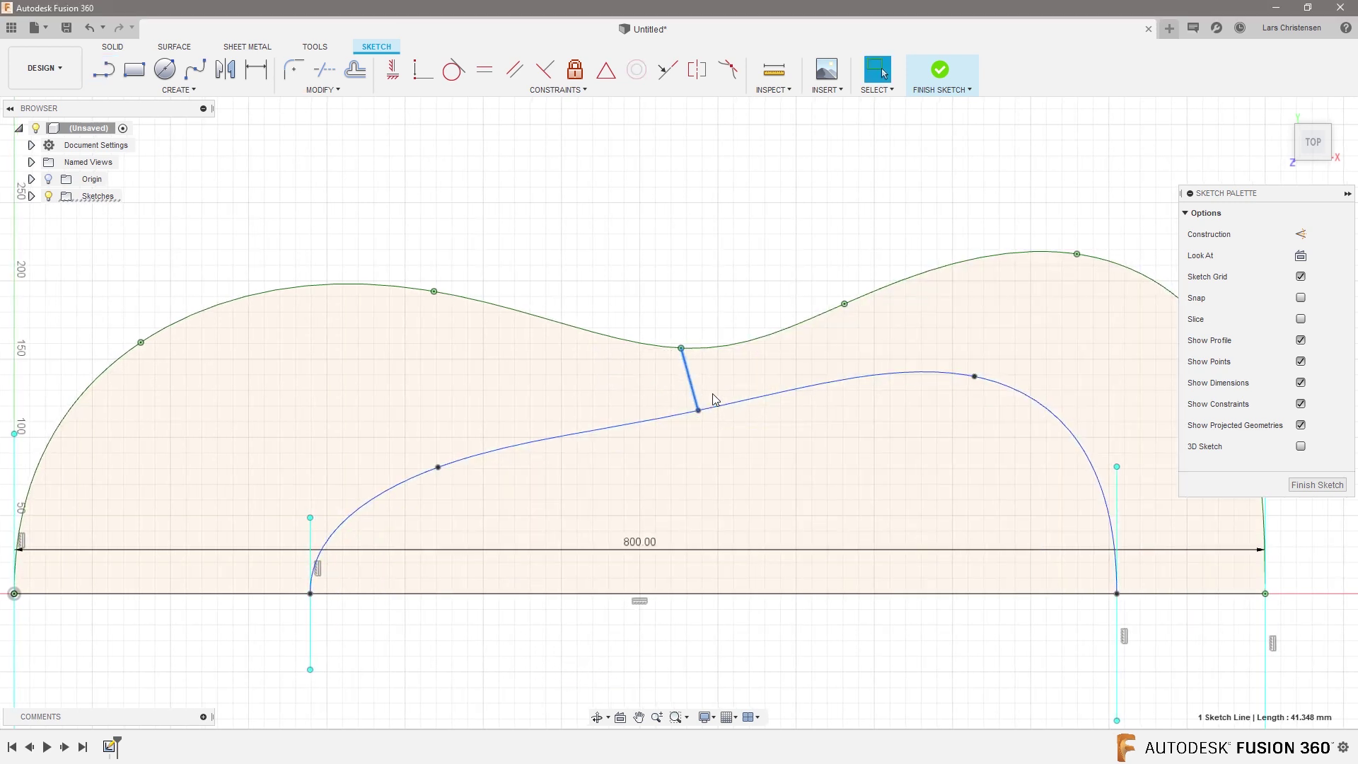
- Convert the short line connecting the two splines to construction geometry and finish the sketch
{"action": "left_click", "coordinate": [1299, 236]}
{"action": "left_click", "coordinate": [857, 226]}
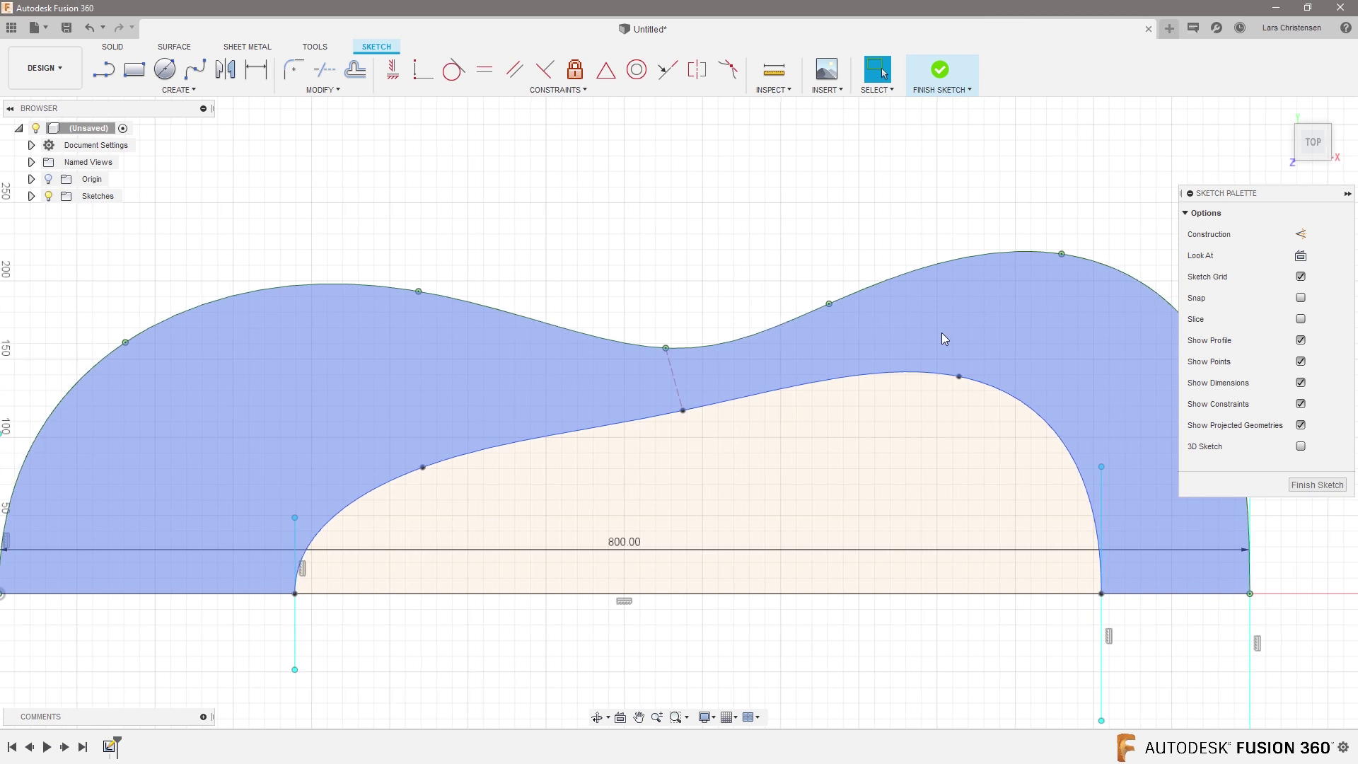
{"action": "scroll", "coordinate": [674, 312], "scroll_direction": "down", "scroll_amount": 2}
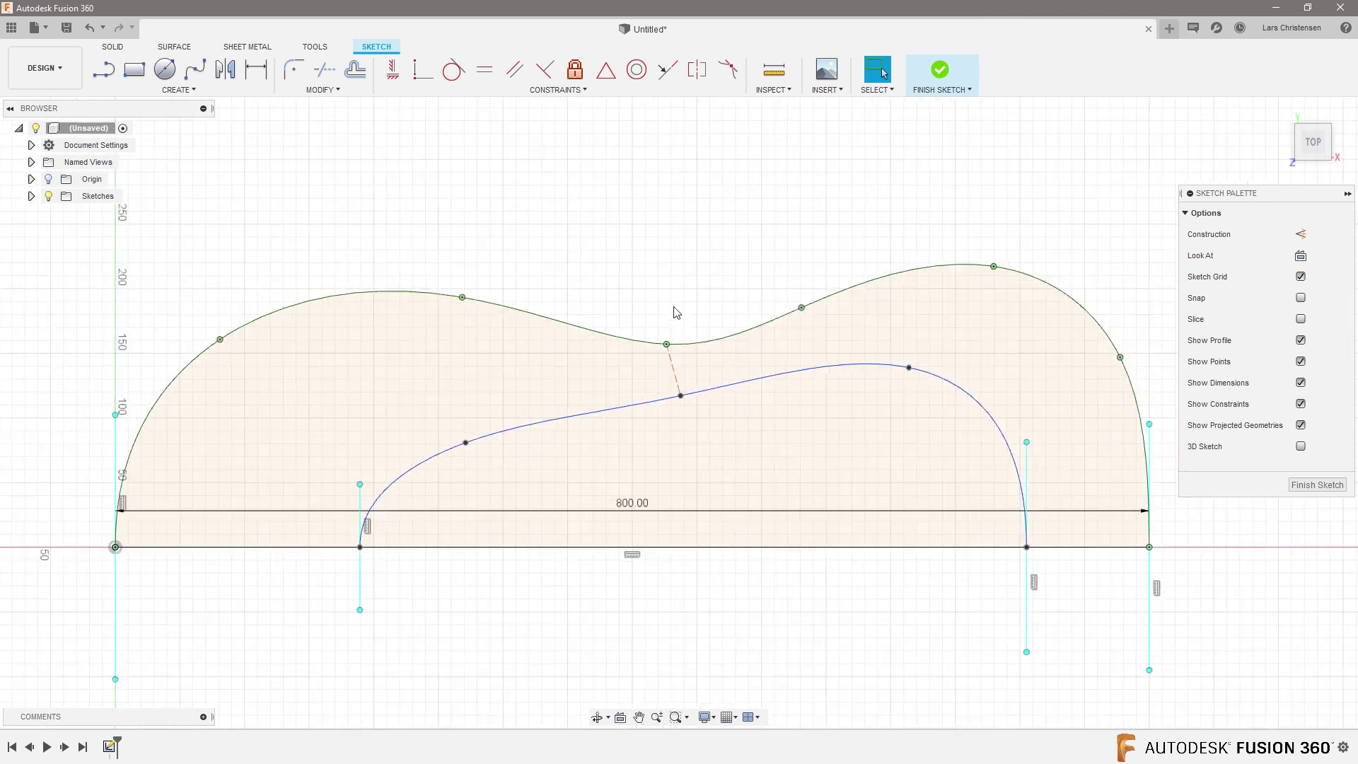
{"action": "scroll", "coordinate": [635, 565], "scroll_direction": "down", "scroll_amount": 2}
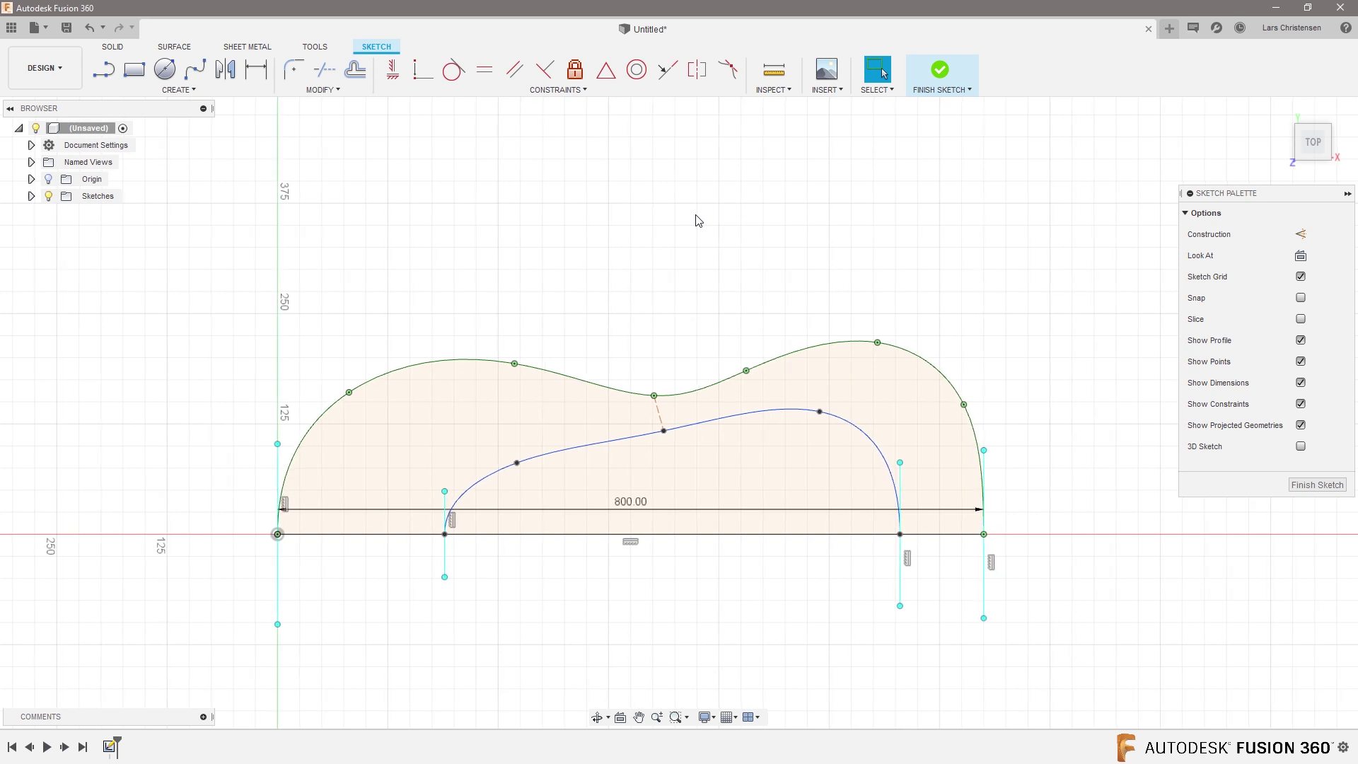
{"action": "left_click", "coordinate": [1321, 485]}
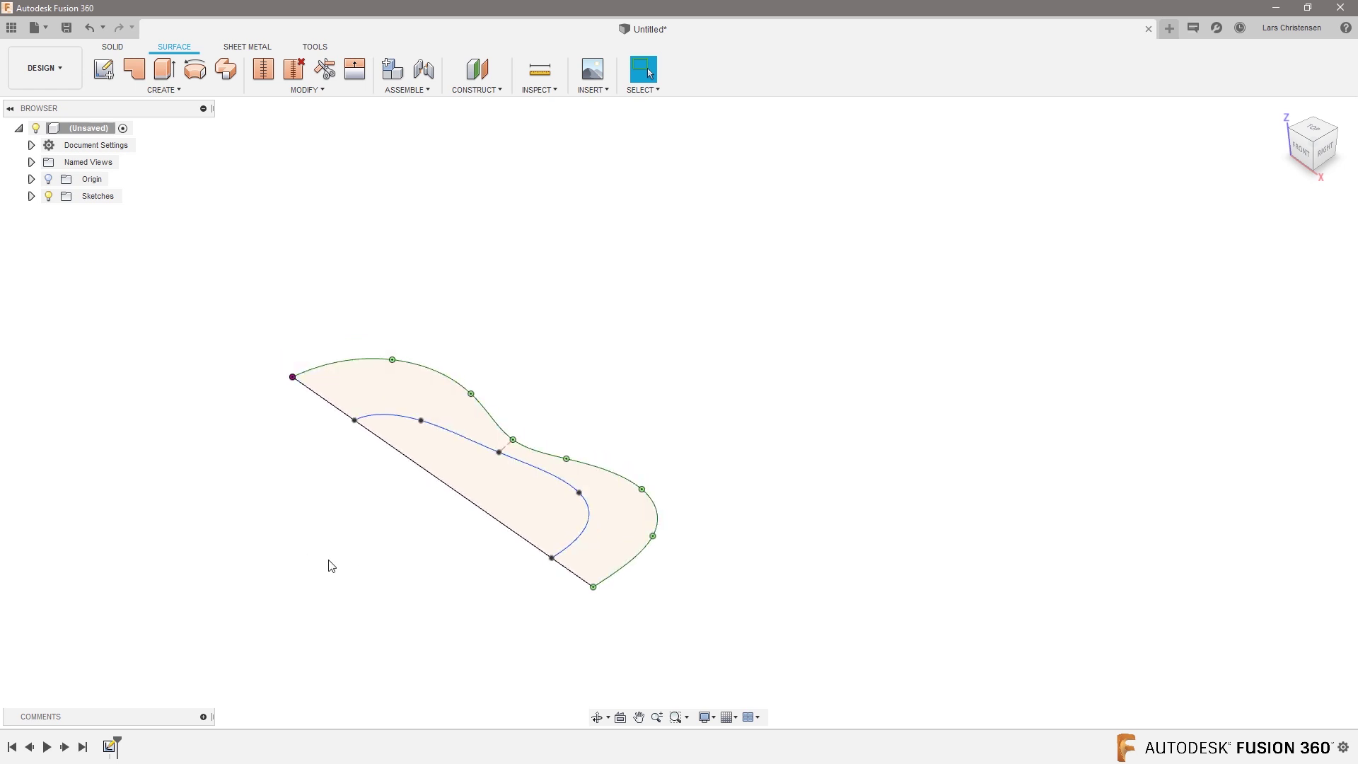
- Create a new T-Spline form over the finished peanut sketch
{"action": "scroll", "coordinate": [329, 561], "scroll_direction": "up", "scroll_amount": 3}
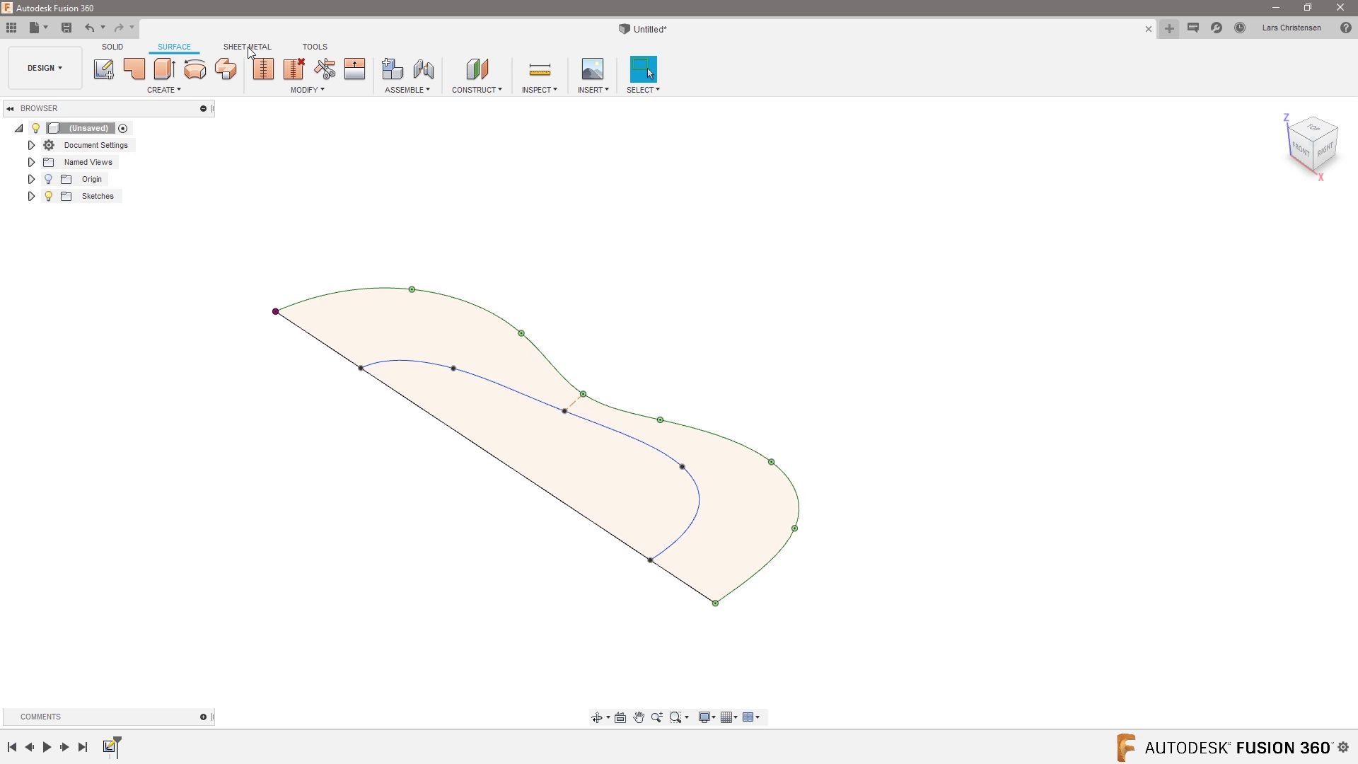
{"action": "left_click", "coordinate": [112, 47]}
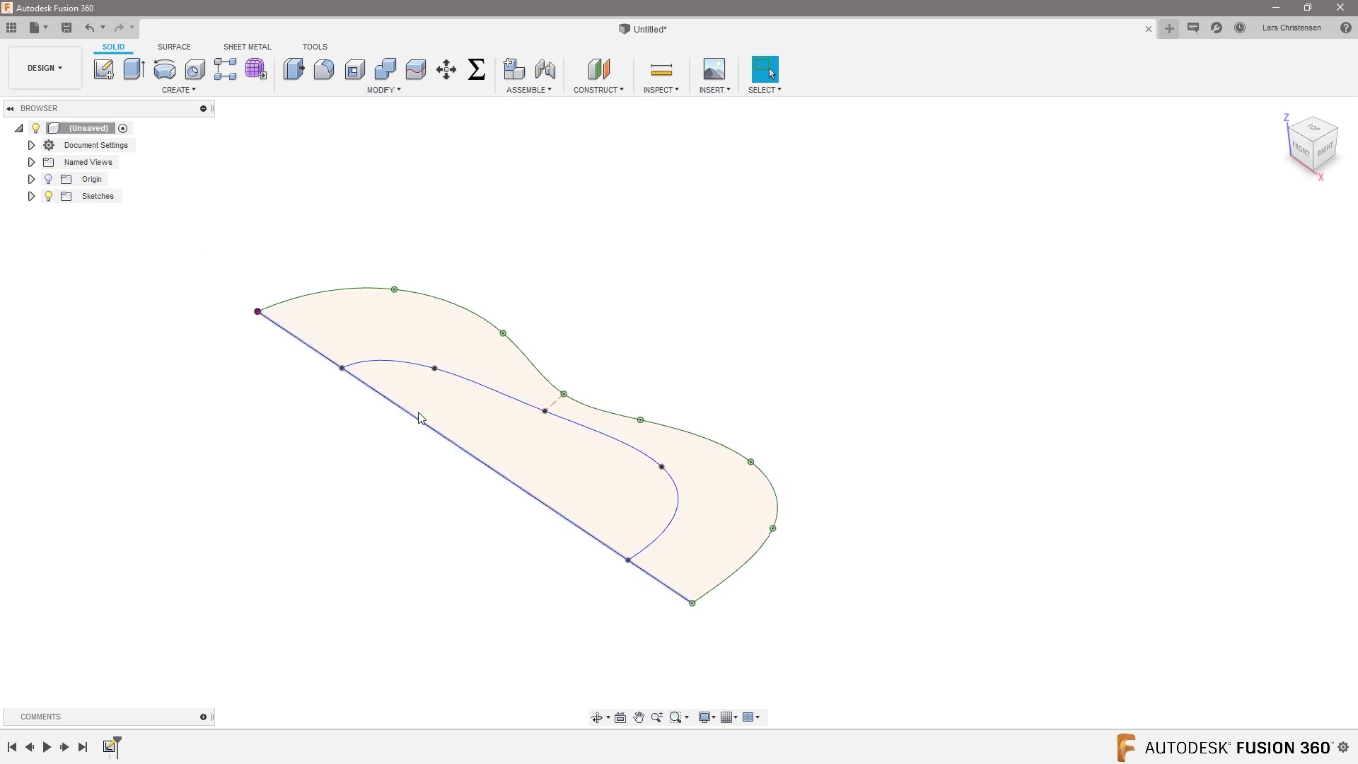
{"action": "scroll", "coordinate": [418, 417], "scroll_direction": "down", "scroll_amount": 2}
{"action": "scroll", "coordinate": [352, 505], "scroll_direction": "up", "scroll_amount": 2}
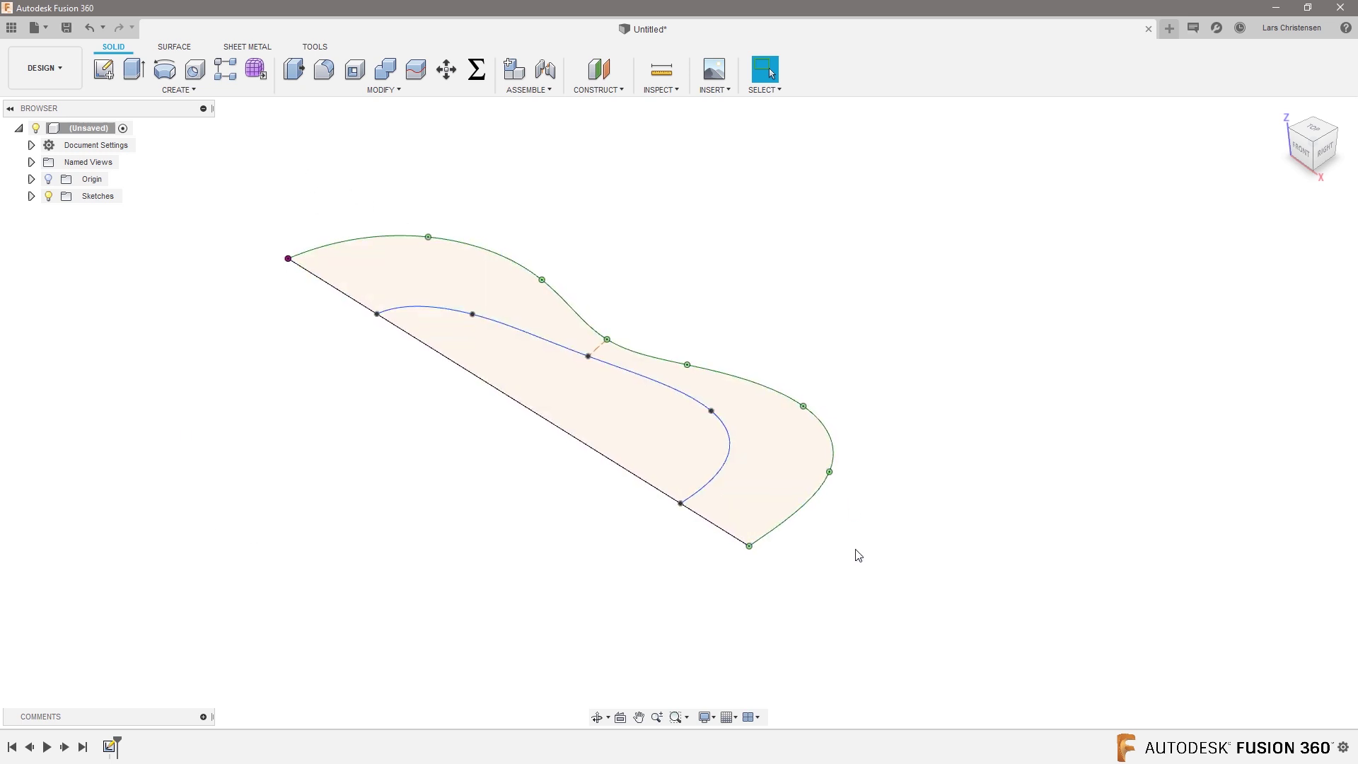
{"action": "left_click", "coordinate": [255, 69]}
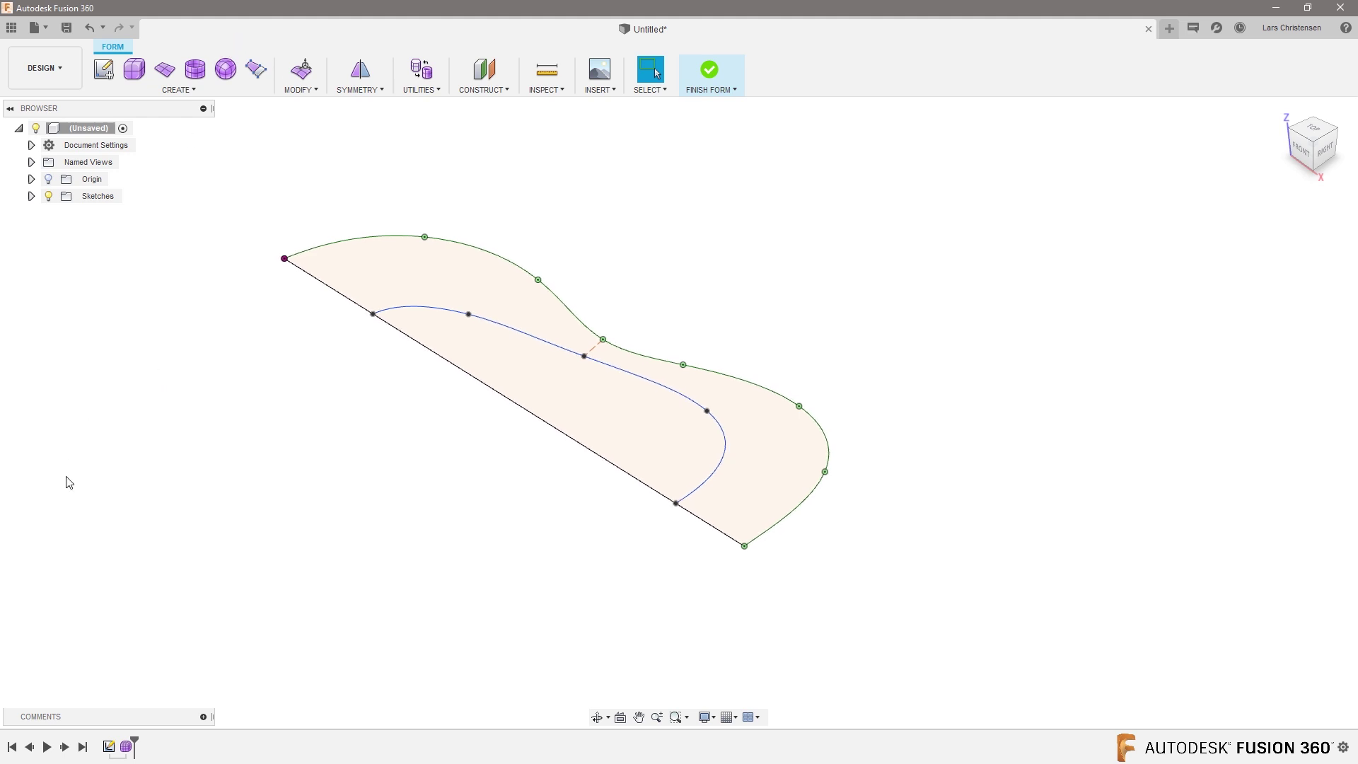
- Place a 2-point T-Spline plane, about 174 mm long and 55 mm wide, from the outline's end point farthest from the origin
{"action": "left_click", "coordinate": [167, 72]}
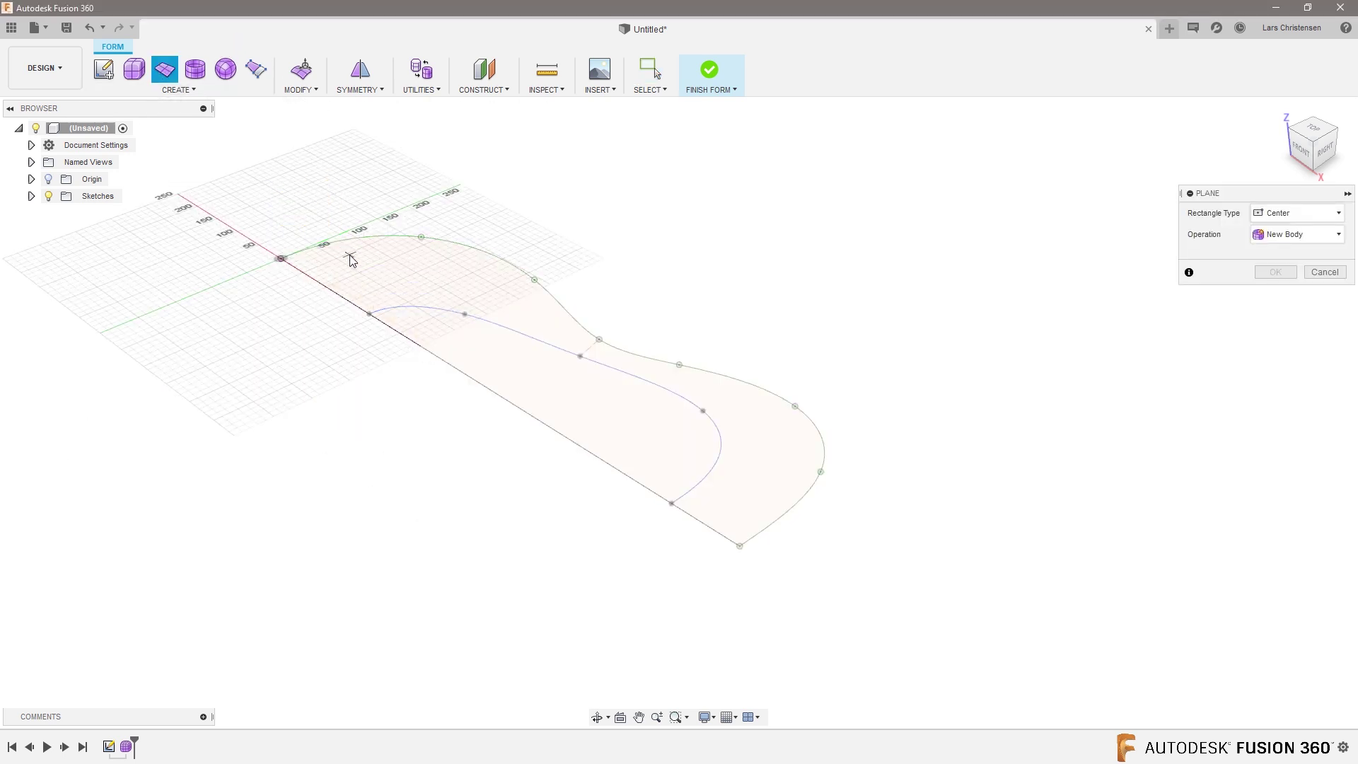
{"action": "left_click", "coordinate": [1309, 133]}
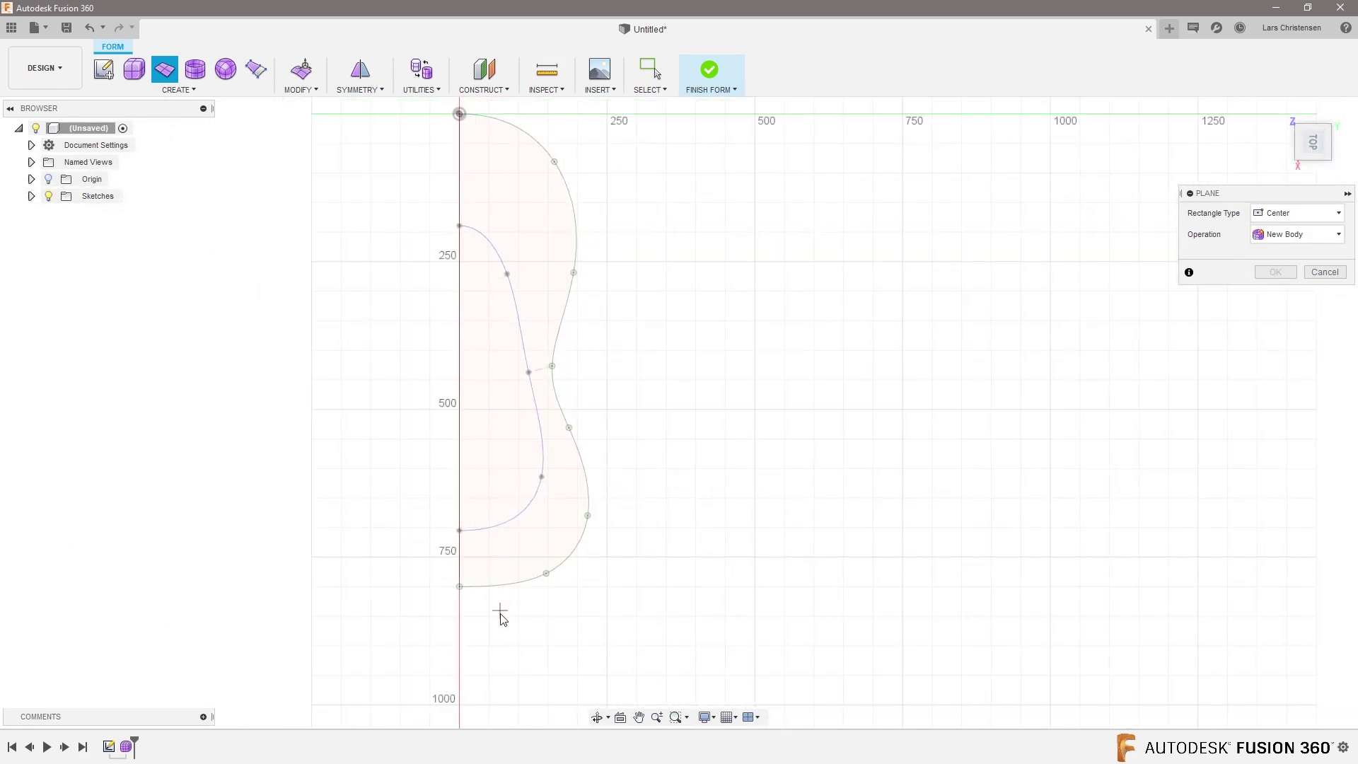
{"action": "scroll", "coordinate": [498, 619], "scroll_direction": "up", "scroll_amount": 3}
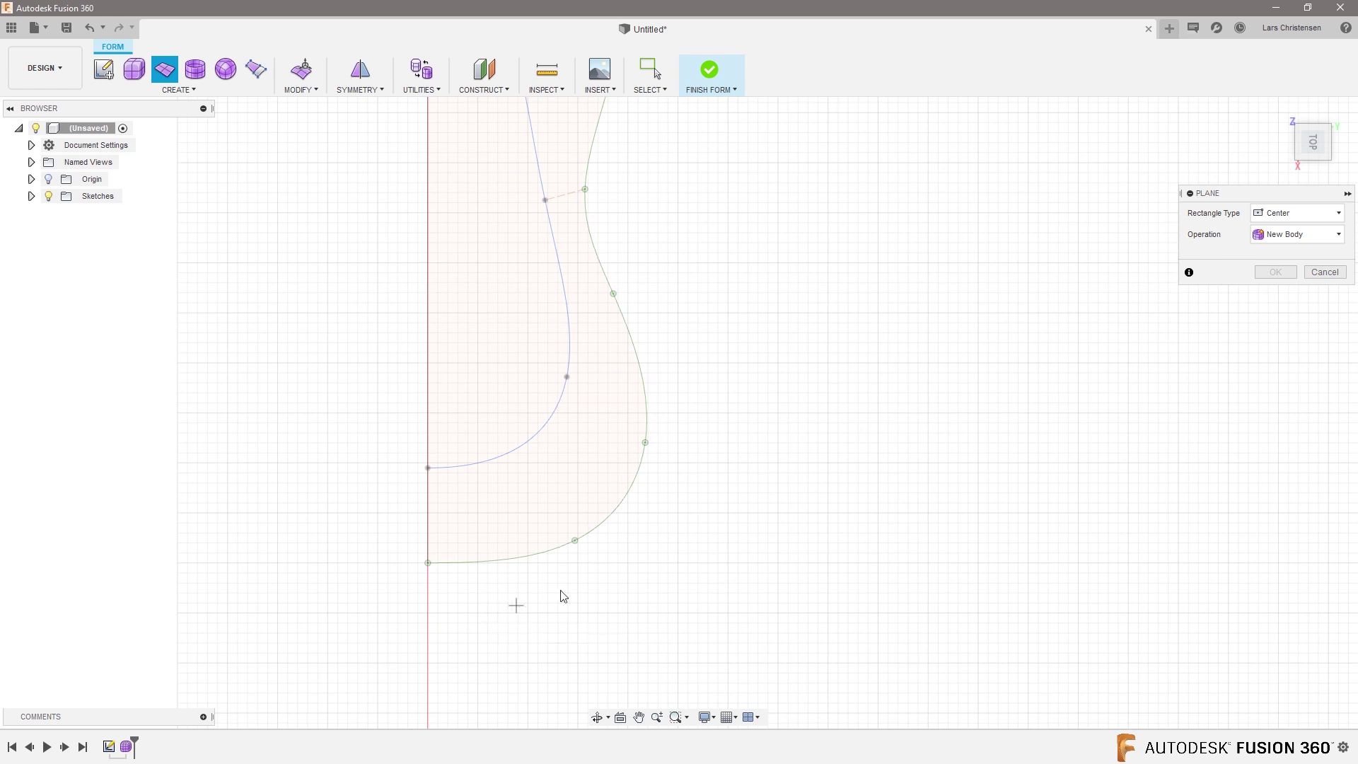
{"action": "left_click", "coordinate": [1300, 212]}
{"action": "left_click", "coordinate": [1288, 251]}
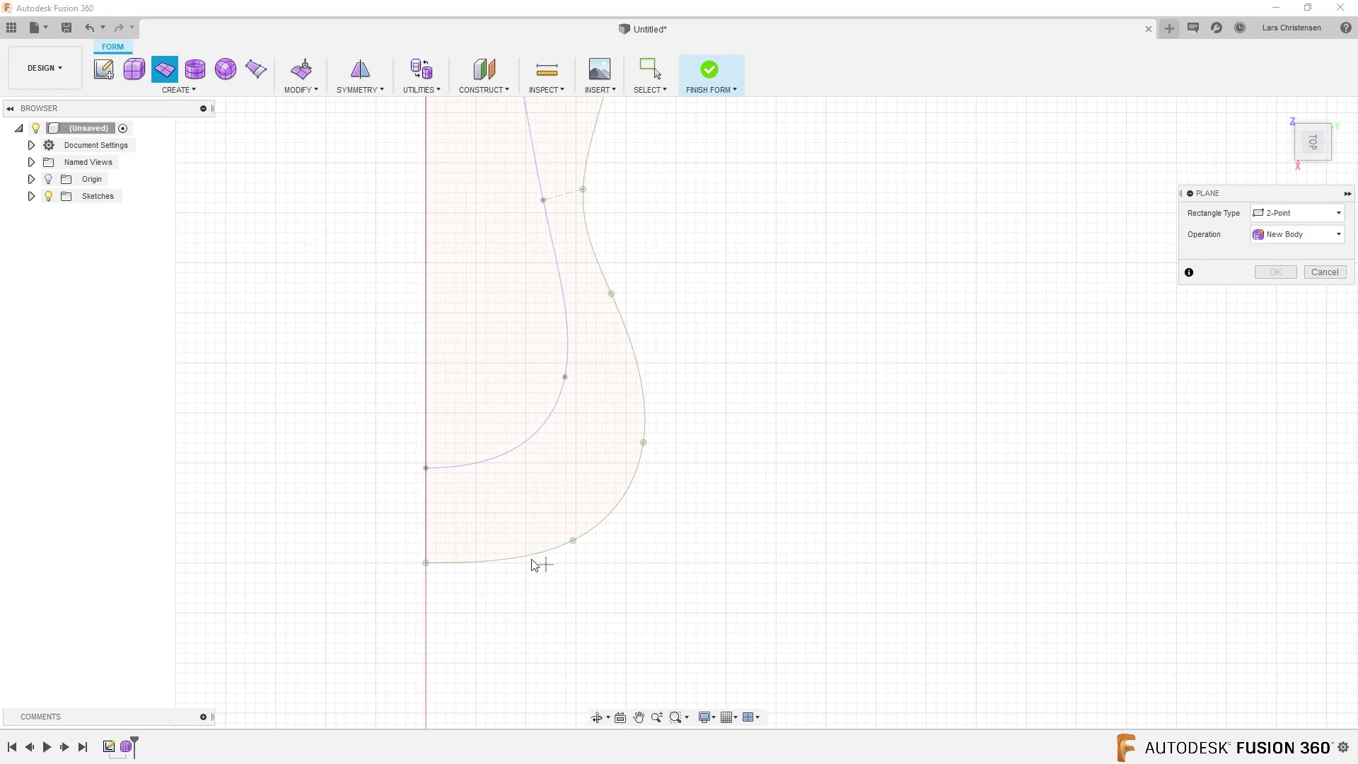
{"action": "scroll", "coordinate": [422, 615], "scroll_direction": "up", "scroll_amount": 3}
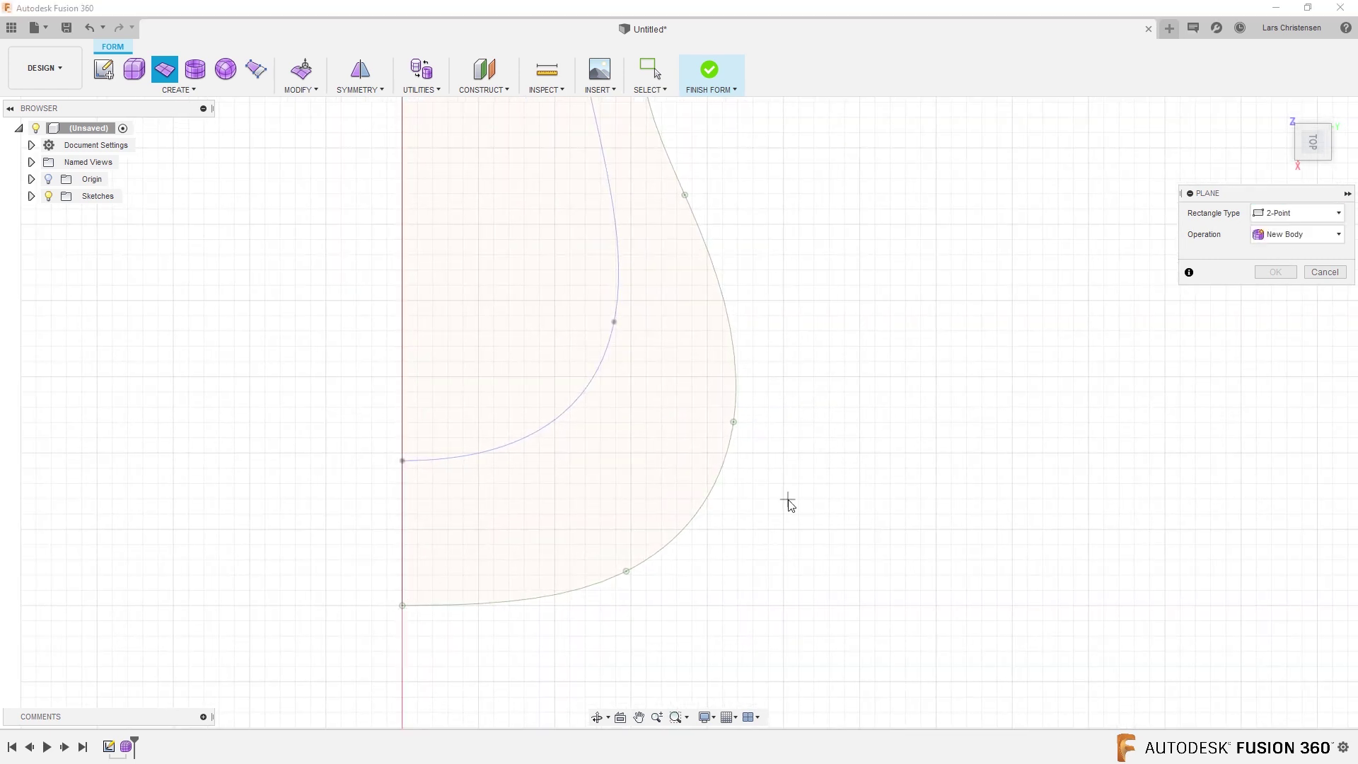
{"action": "left_click", "coordinate": [399, 606]}
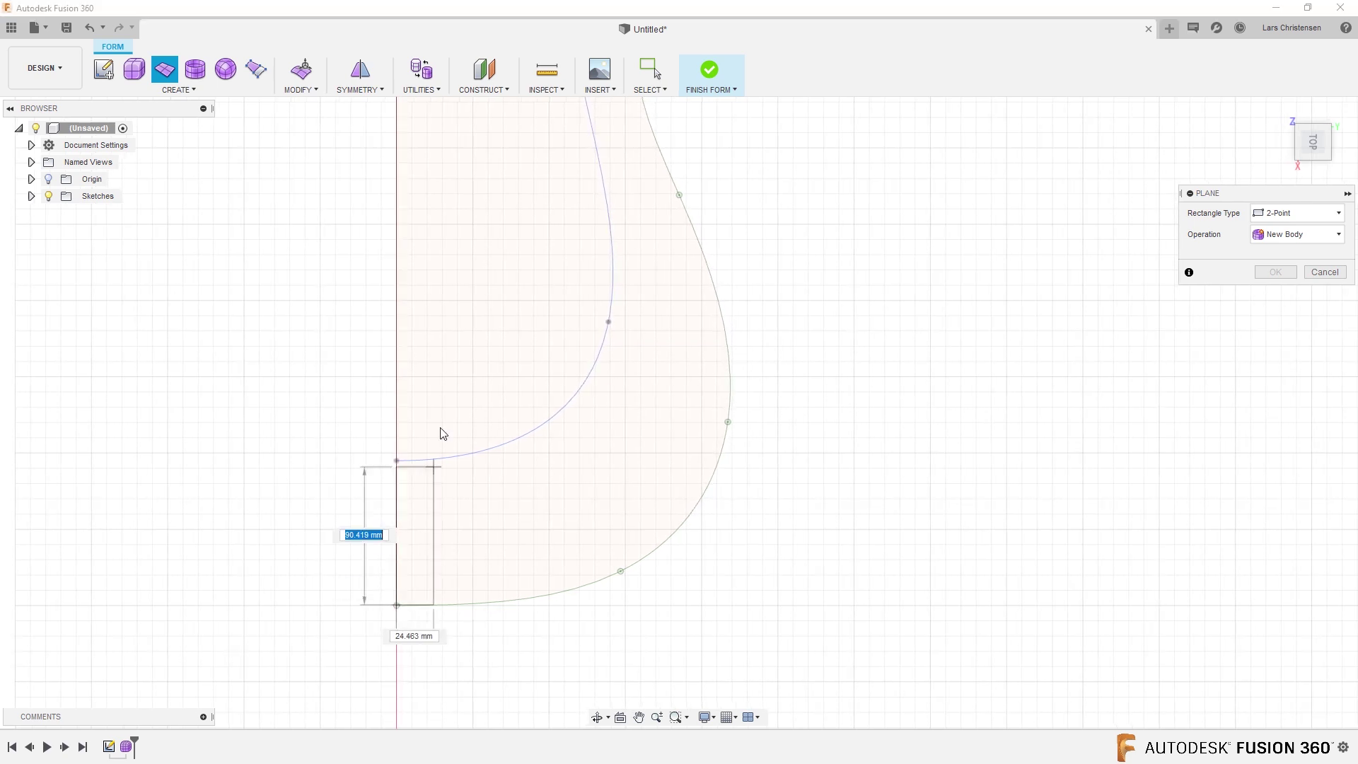
{"action": "left_click", "coordinate": [480, 340]}
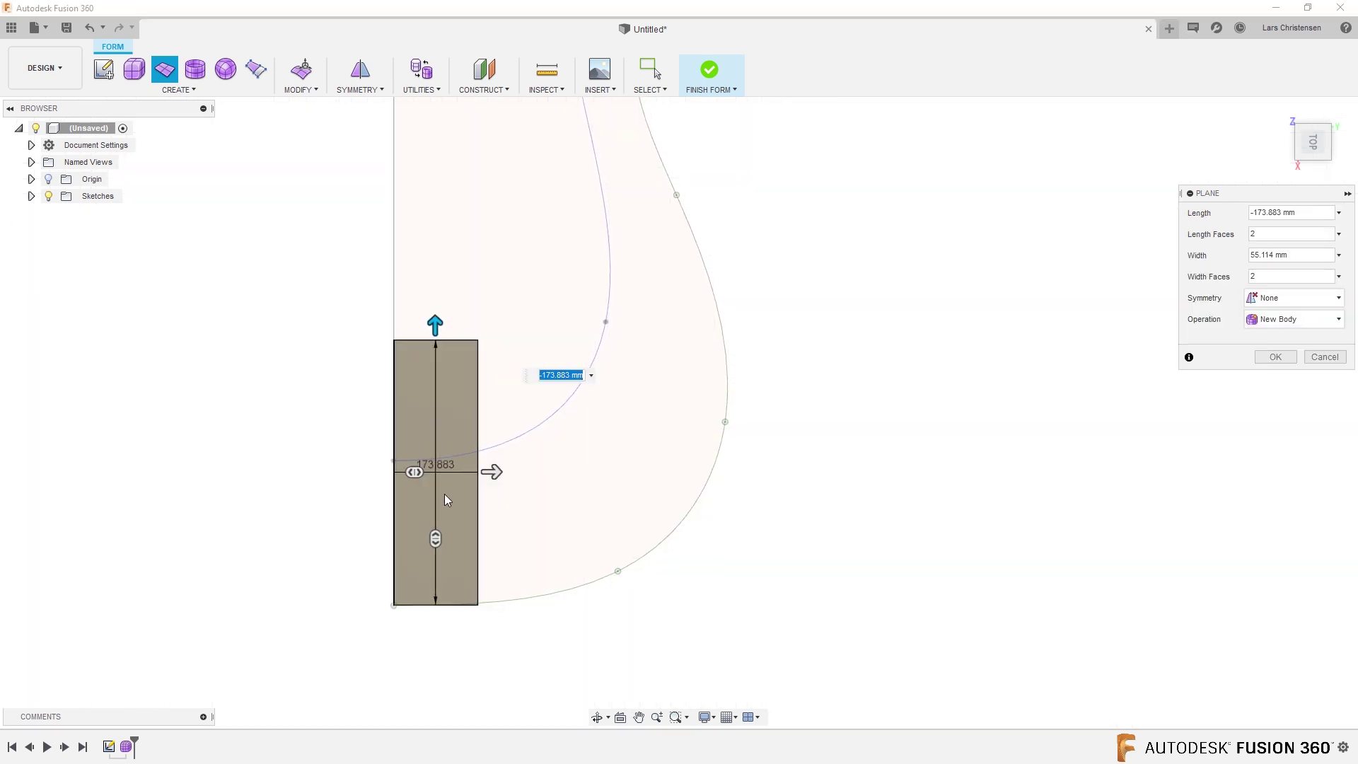
- Divide the plane into 4 length faces by 2 width faces and create it as a new body
{"action": "scroll", "coordinate": [445, 497], "scroll_direction": "up", "scroll_amount": 2}
{"action": "mouse_move", "coordinate": [432, 555]}
{"action": "left_mouse_down"}
{"action": "mouse_move", "coordinate": [436, 511]}
{"action": "mouse_move", "coordinate": [440, 548]}
{"action": "left_mouse_up"}
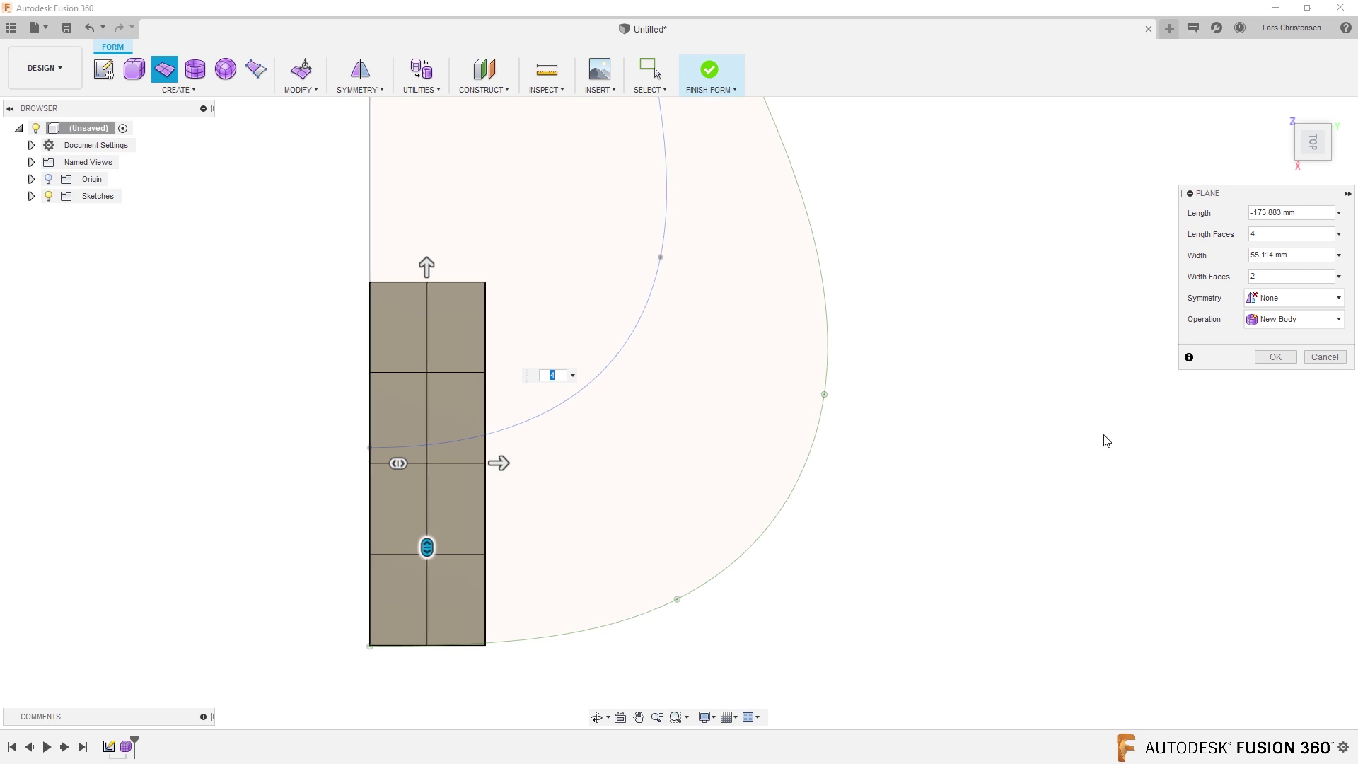
{"action": "left_click", "coordinate": [1276, 356]}
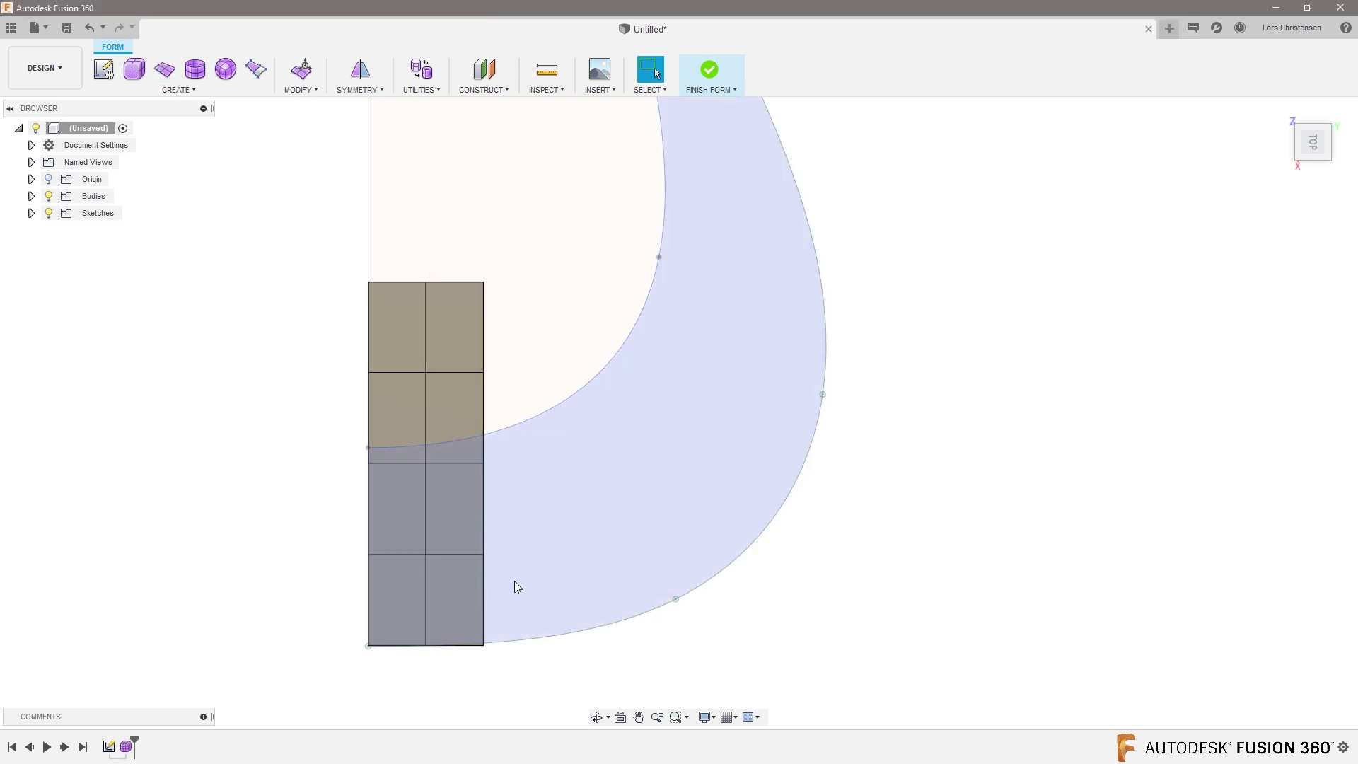
- Edit the form and raise the plane's short end edges nearest the origin straight up by about 29.5 mm
{"action": "scroll", "coordinate": [818, 560], "scroll_direction": "up", "scroll_amount": 2}
{"action": "mouse_move", "coordinate": [818, 561]}
{"action": "middle_mouse_down", "text": "shift"}
{"action": "mouse_move", "coordinate": [715, 533]}
{"action": "mouse_move", "coordinate": [696, 506]}
{"action": "mouse_move", "coordinate": [660, 518]}
{"action": "mouse_move", "coordinate": [682, 551]}
{"action": "mouse_move", "coordinate": [563, 571]}
{"action": "mouse_move", "coordinate": [545, 530]}
{"action": "mouse_move", "coordinate": [579, 219]}
{"action": "mouse_move", "coordinate": [570, 193]}
{"action": "mouse_move", "coordinate": [540, 199]}
{"action": "middle_mouse_up", "text": "shift"}
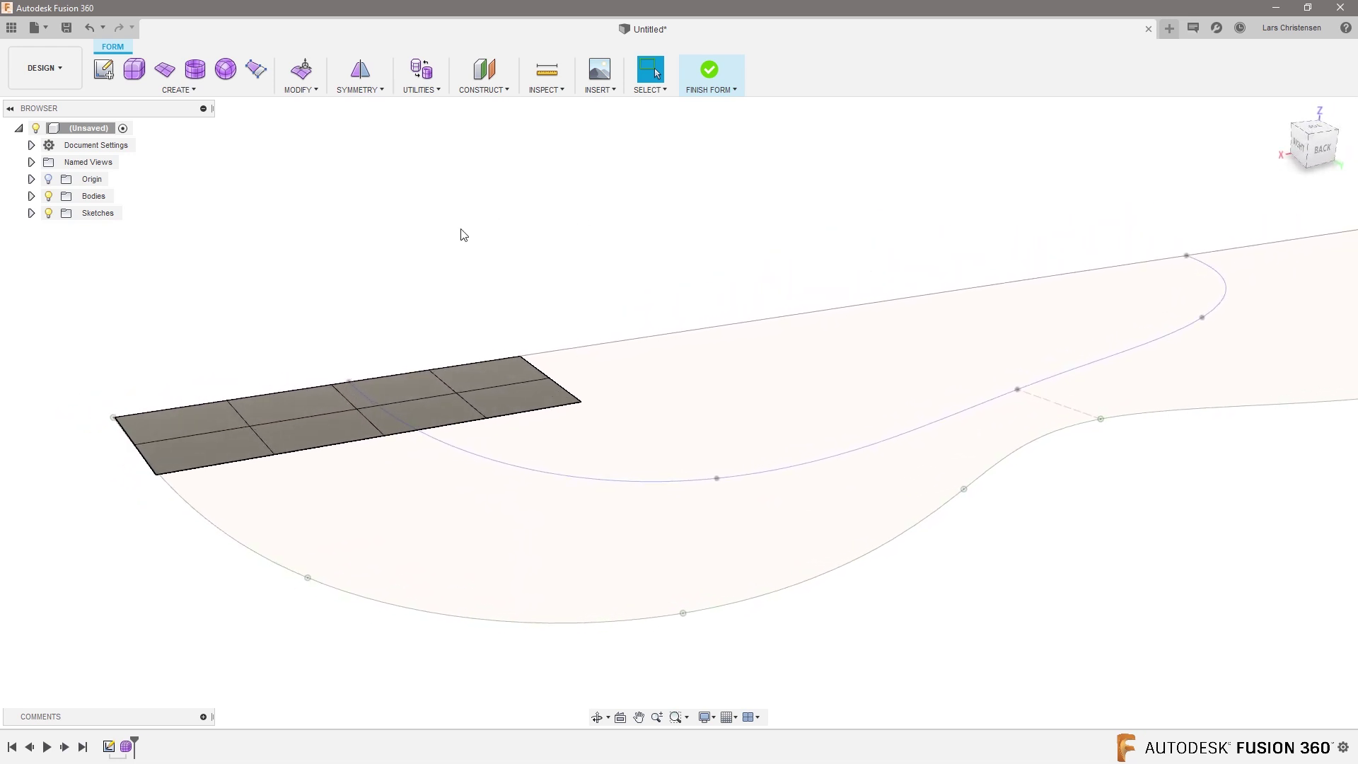
{"action": "right_click", "coordinate": [489, 250]}
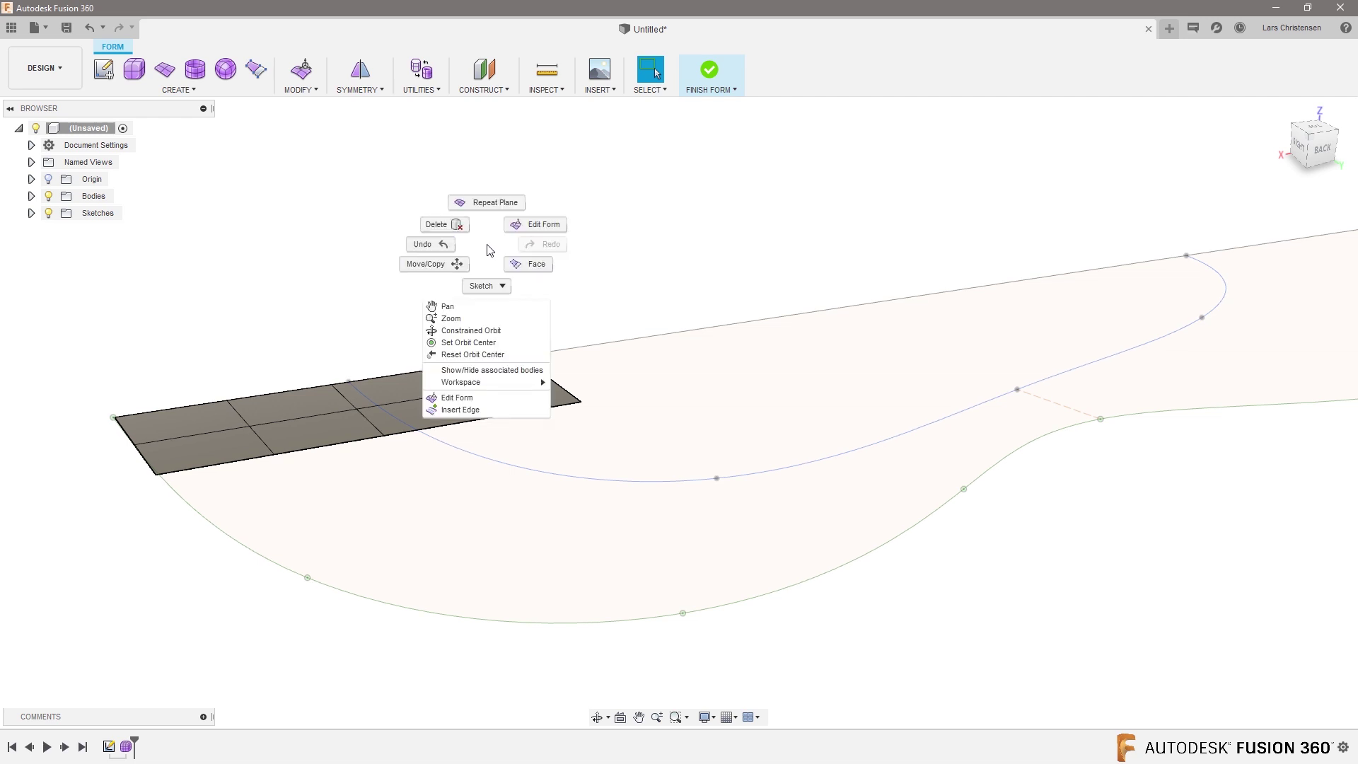
{"action": "left_click", "coordinate": [524, 230]}
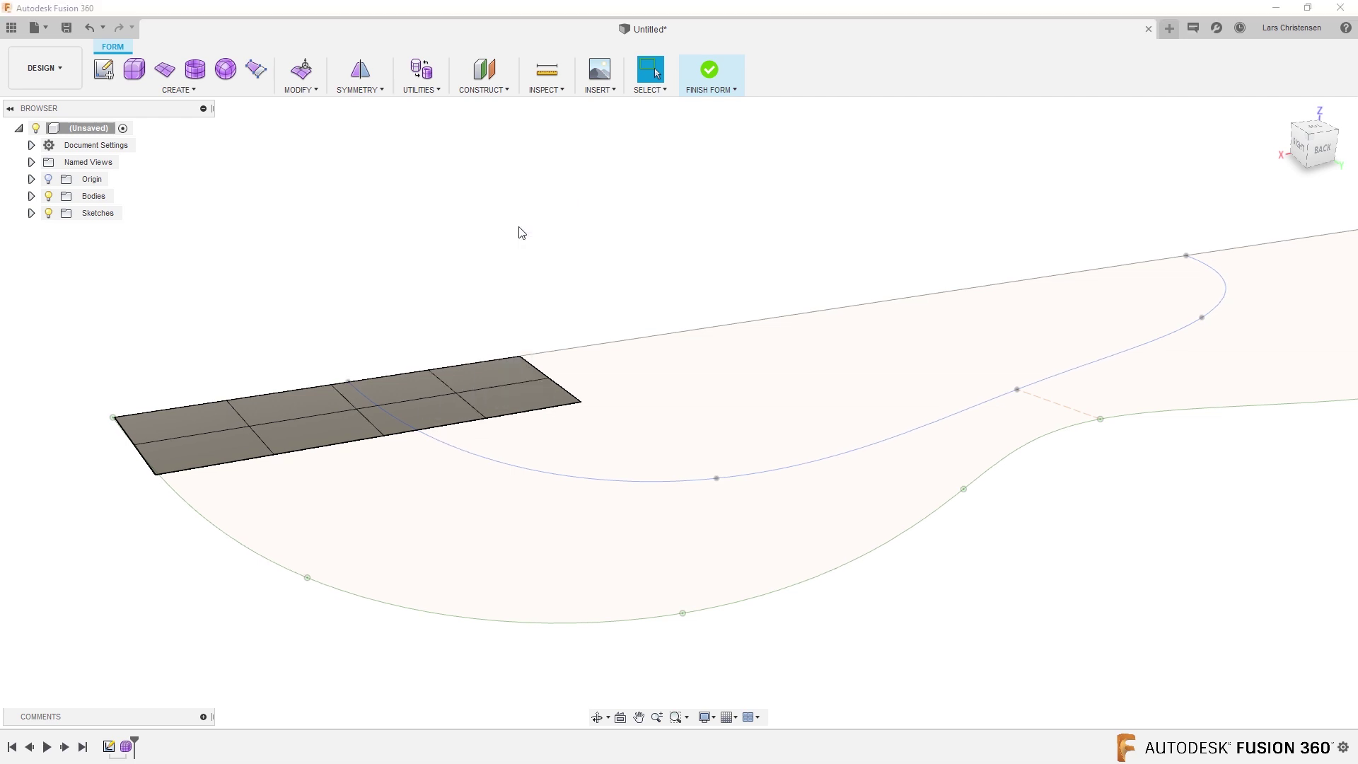
{"action": "double_click", "coordinate": [563, 394]}
{"action": "scroll", "coordinate": [578, 268], "scroll_direction": "up", "scroll_amount": 2}
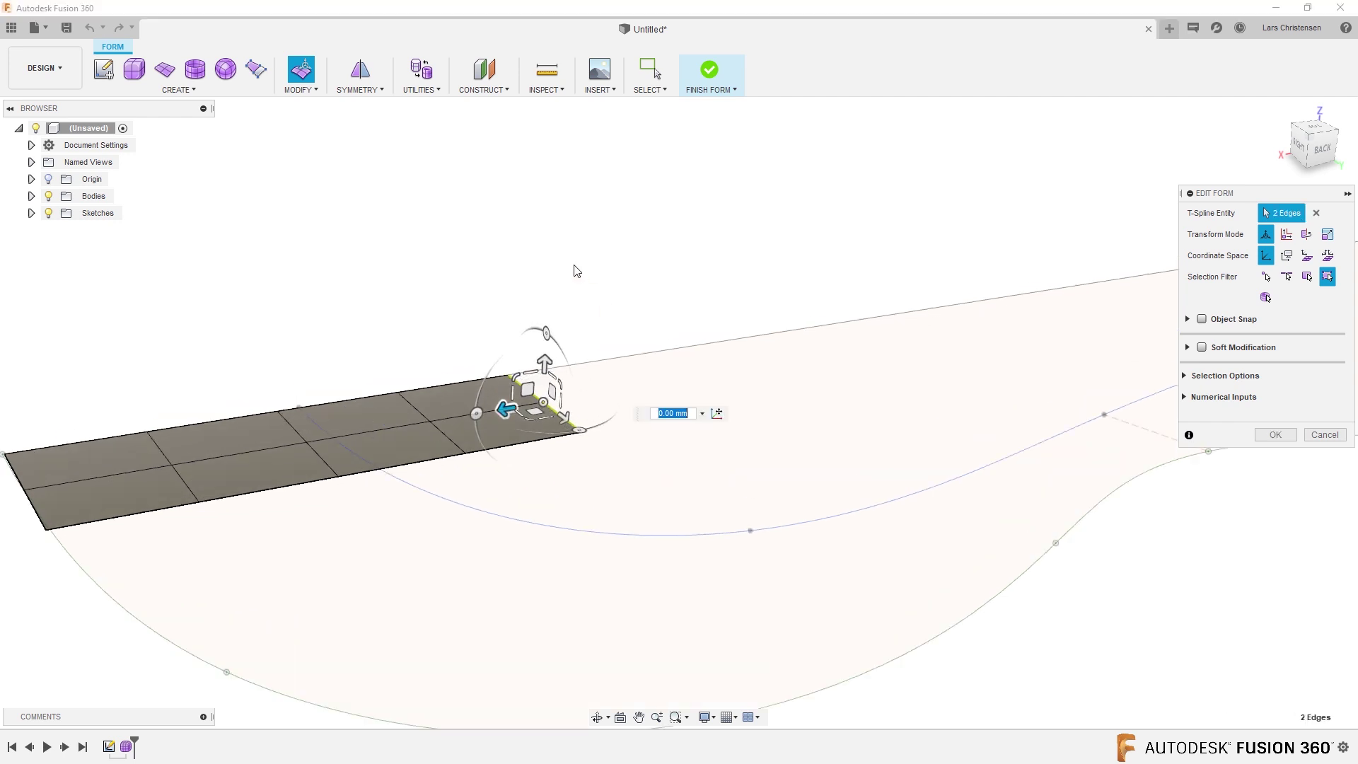
{"action": "left_click", "coordinate": [1322, 151]}
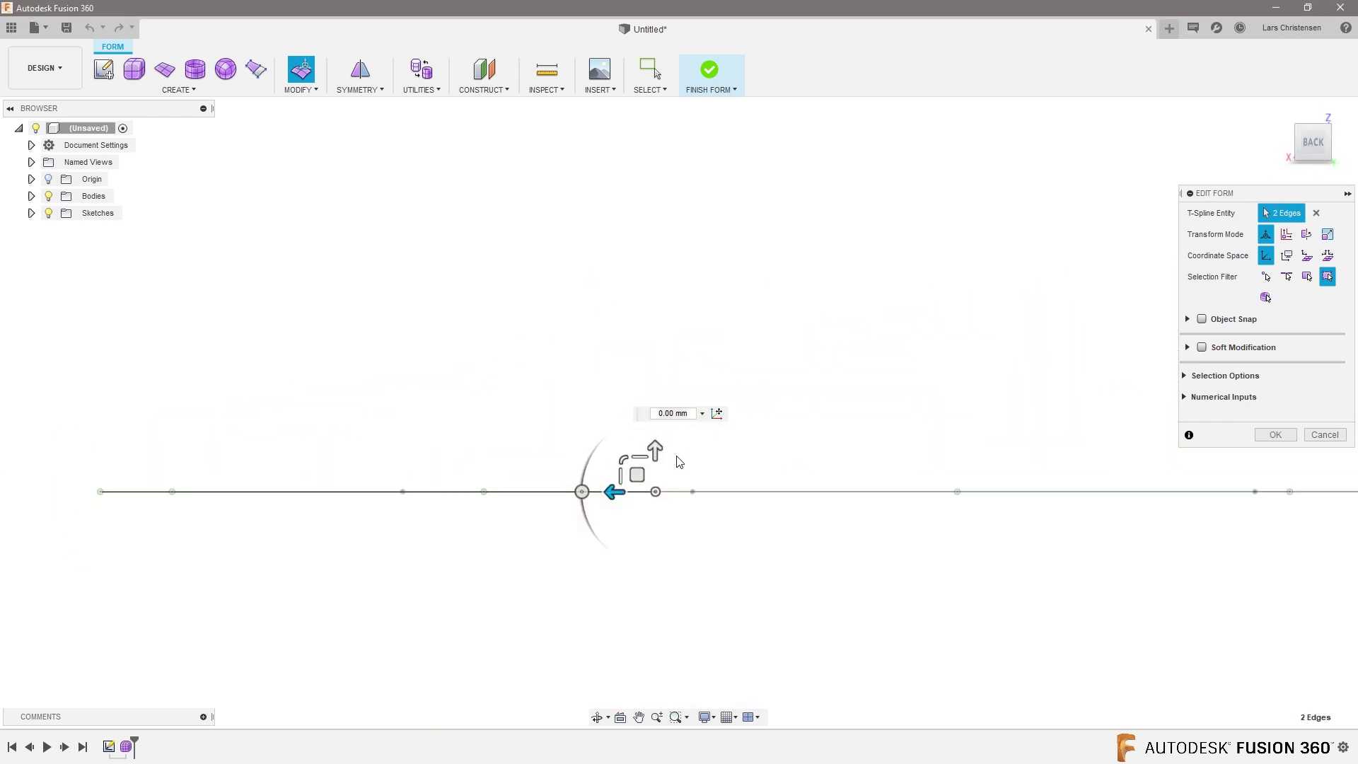
{"action": "left_click_drag", "start_coordinate": [652, 451], "coordinate": [670, 361]}
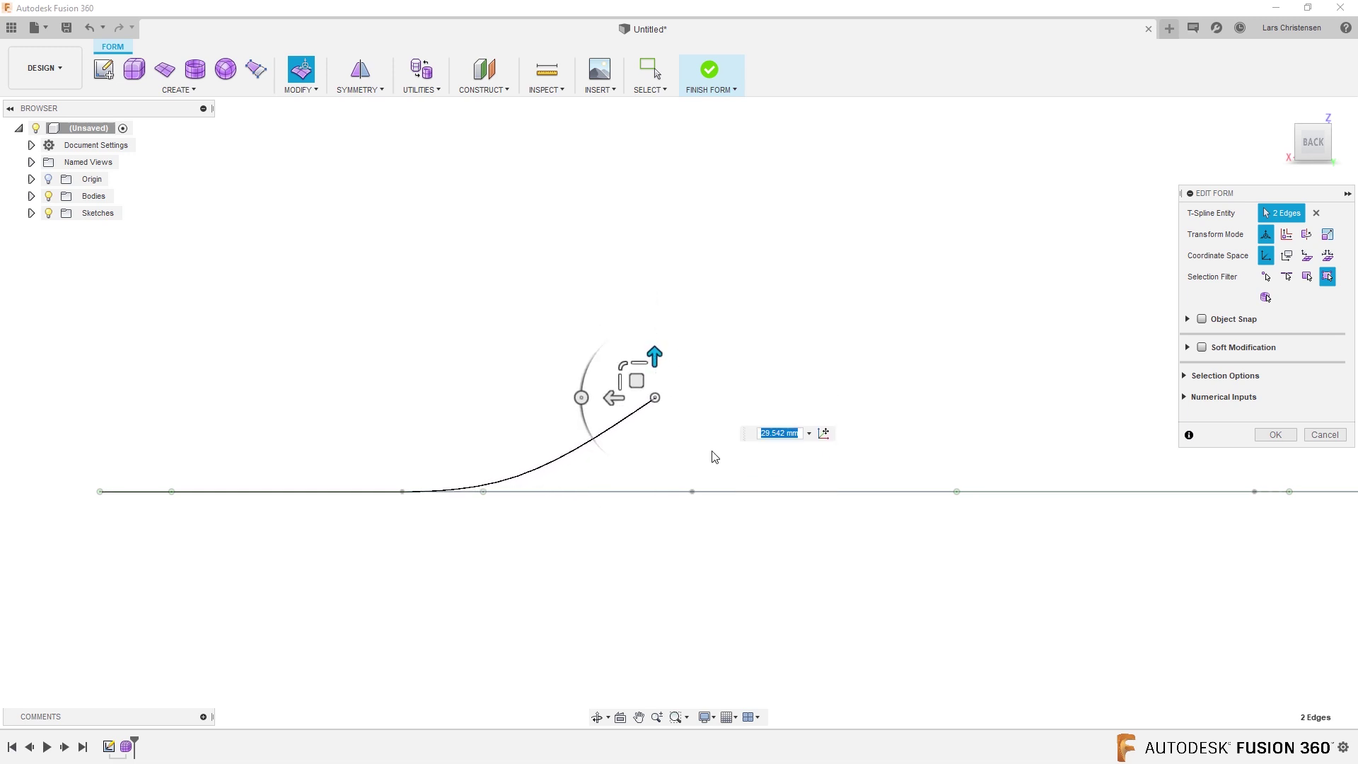
- Raise the crosswise edges next to the lifted end straight up by about 26.7 mm
{"action": "middle_click_drag", "start_coordinate": [720, 459], "coordinate": [558, 515], "text": "shift"}
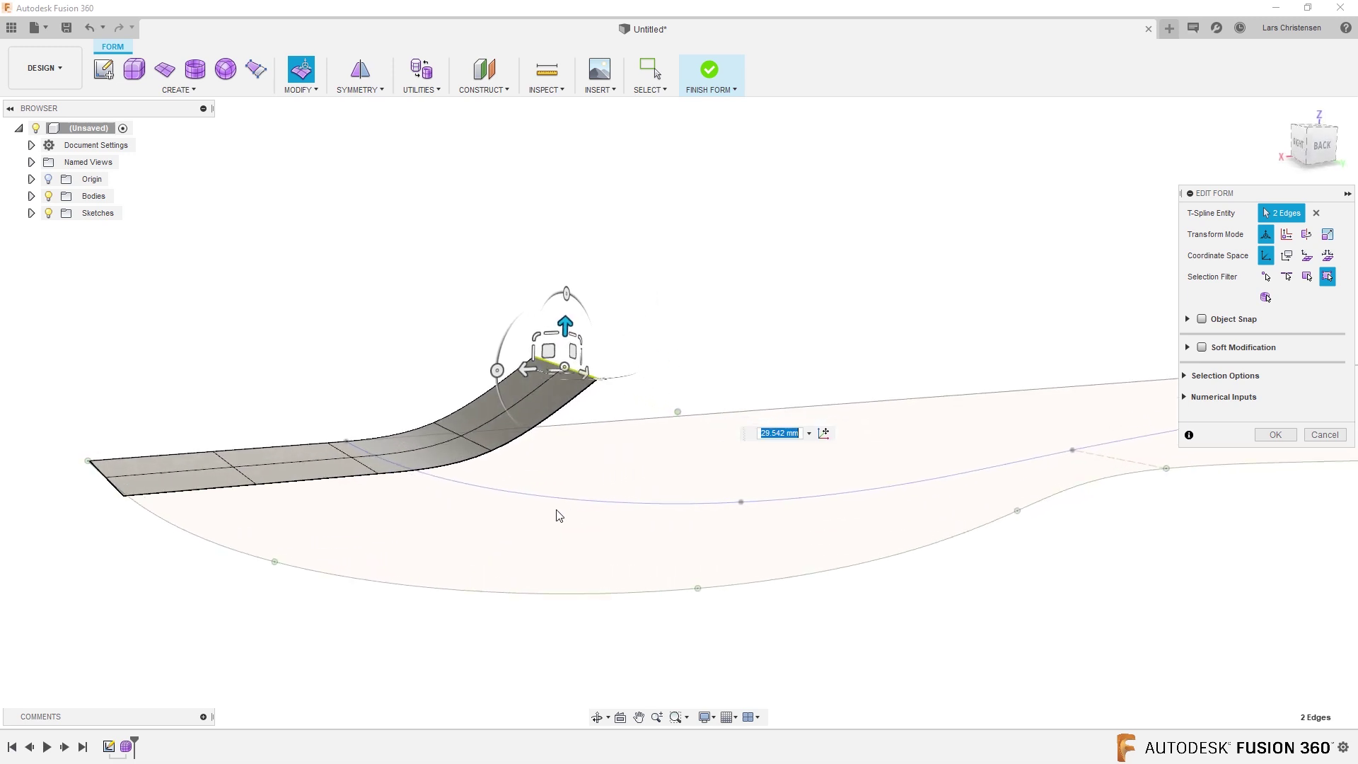
{"action": "left_click", "coordinate": [472, 451]}
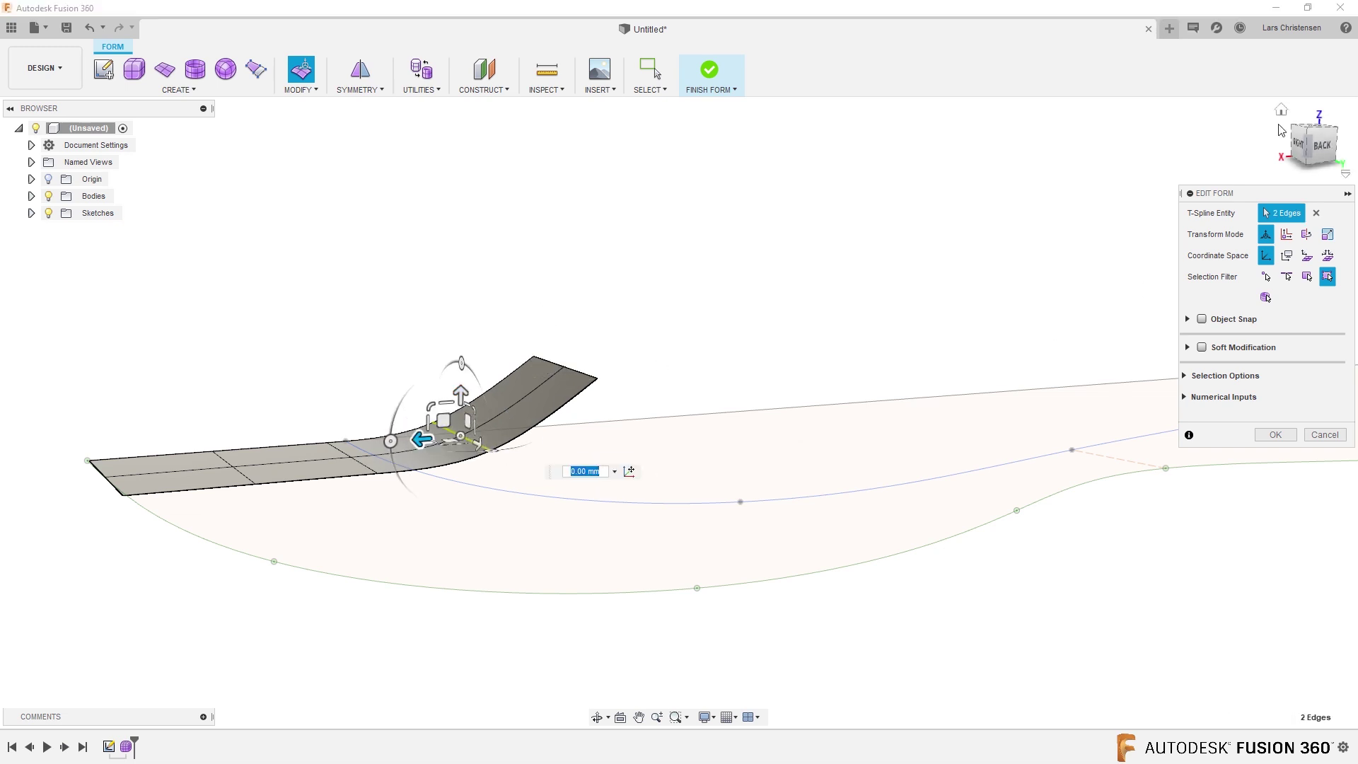
{"action": "left_click", "coordinate": [1316, 154]}
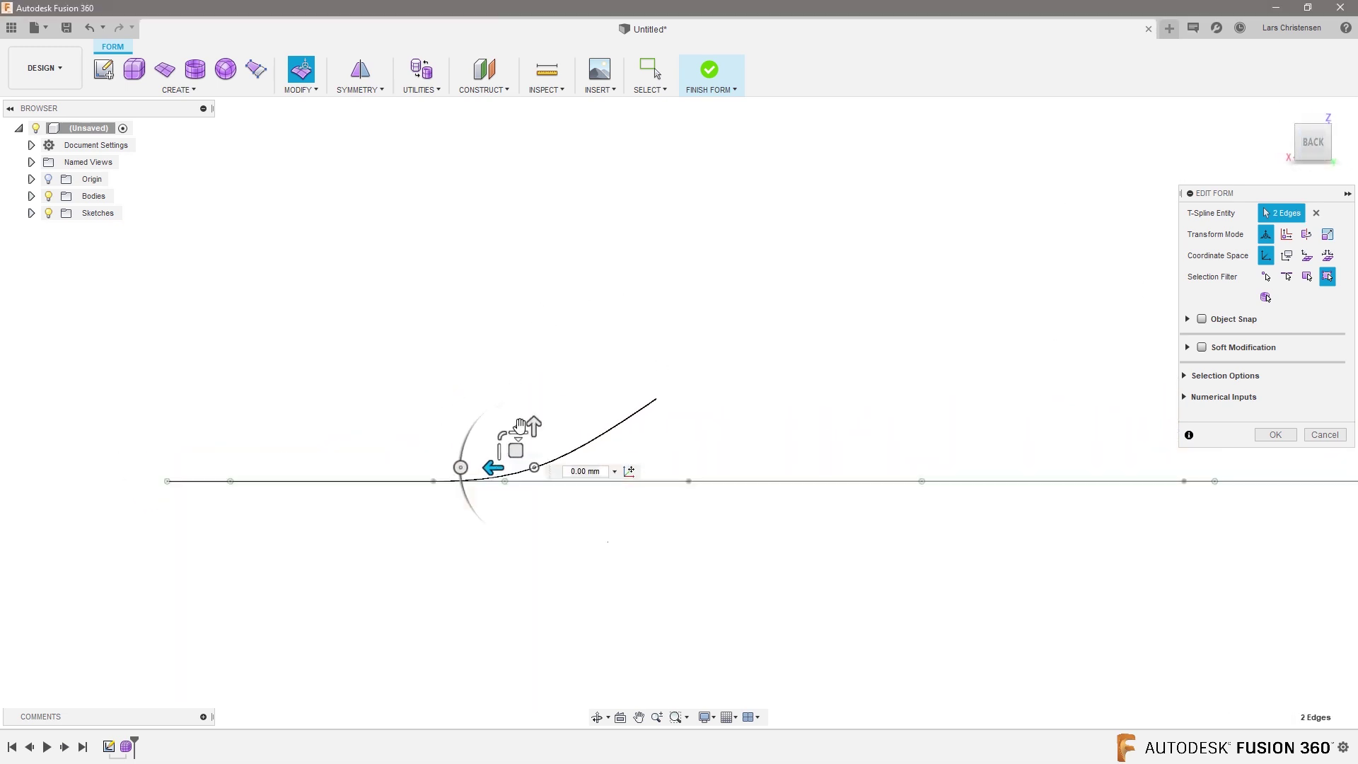
{"action": "left_click_drag", "start_coordinate": [531, 422], "coordinate": [572, 350]}
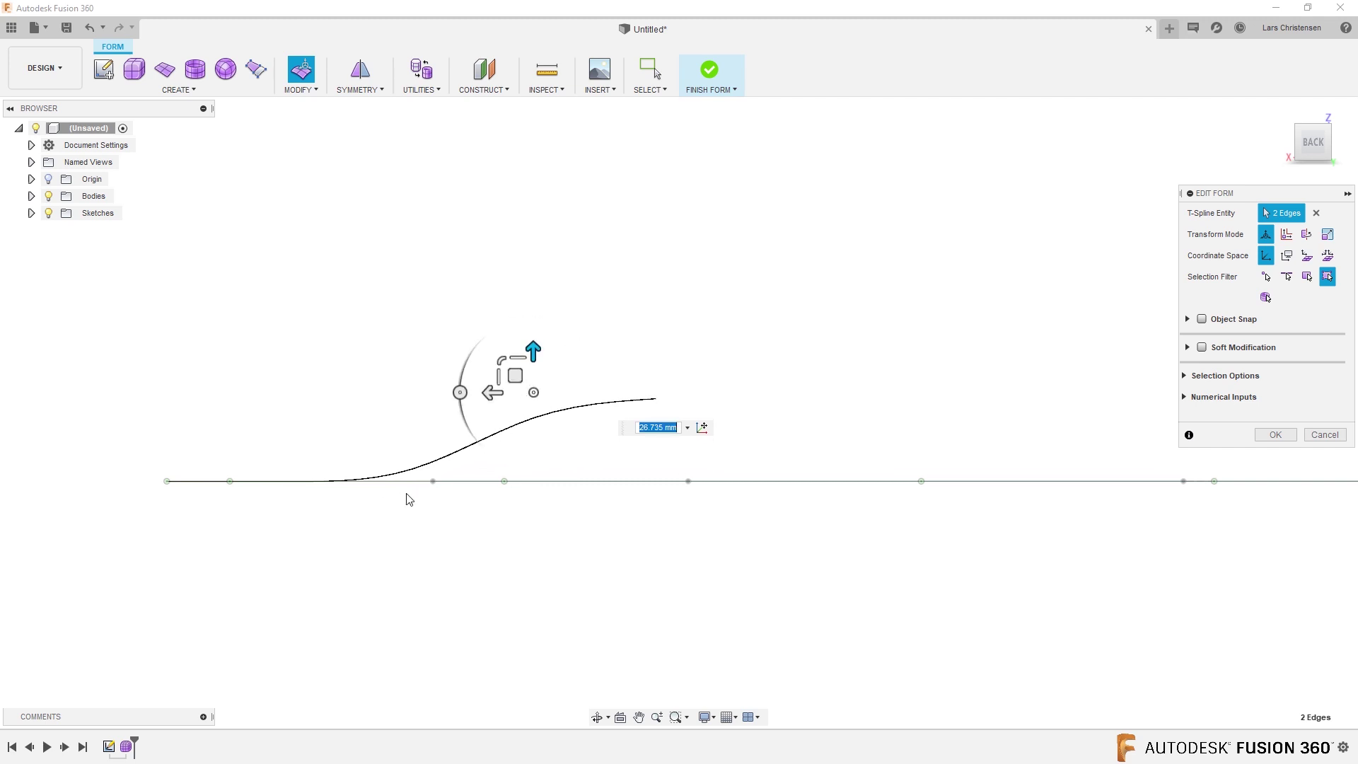
- Raise the strip's middle crosswise edges by about 11 mm and finish the form edit
{"action": "middle_click_drag", "start_coordinate": [148, 420], "coordinate": [410, 495], "text": "shift"}
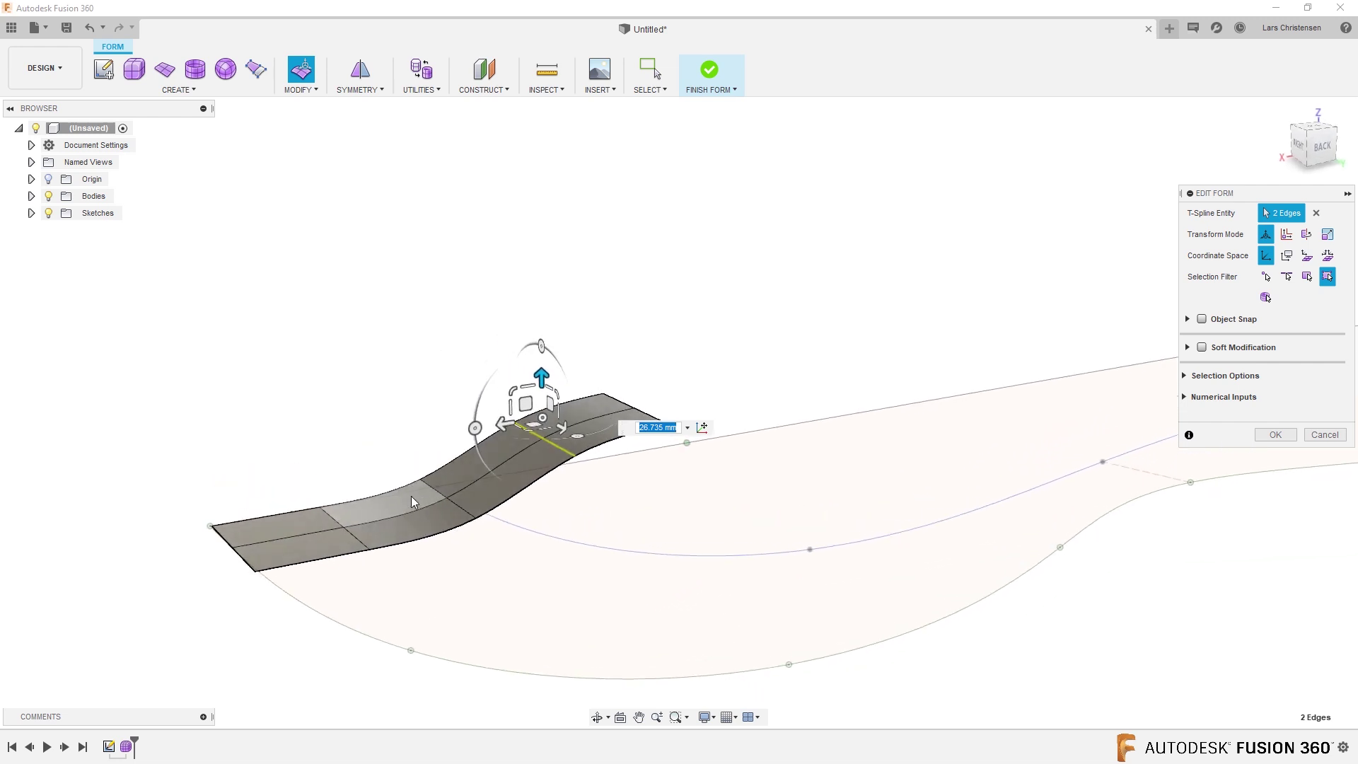
{"action": "double_click", "coordinate": [457, 505]}
{"action": "middle_click_drag", "start_coordinate": [552, 423], "coordinate": [558, 374], "text": "shift"}
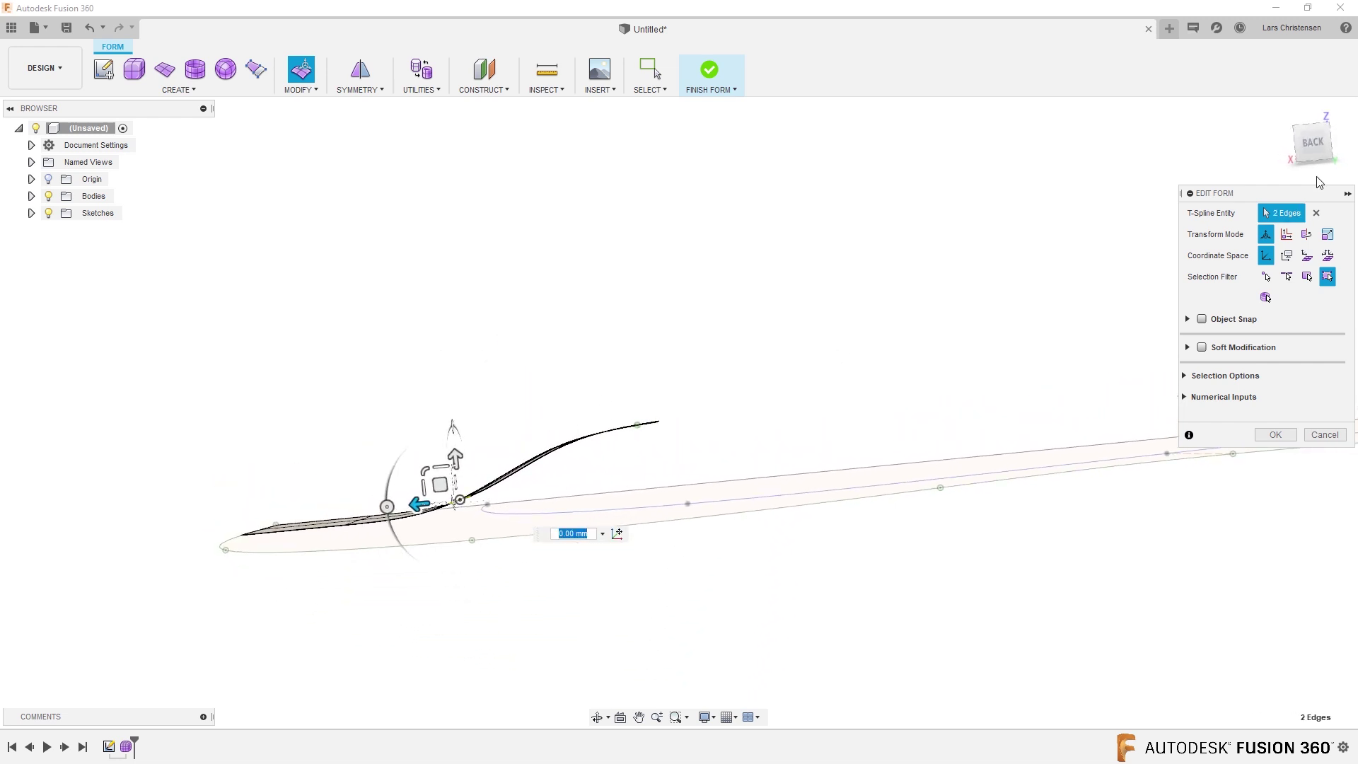
{"action": "left_click", "coordinate": [1315, 145]}
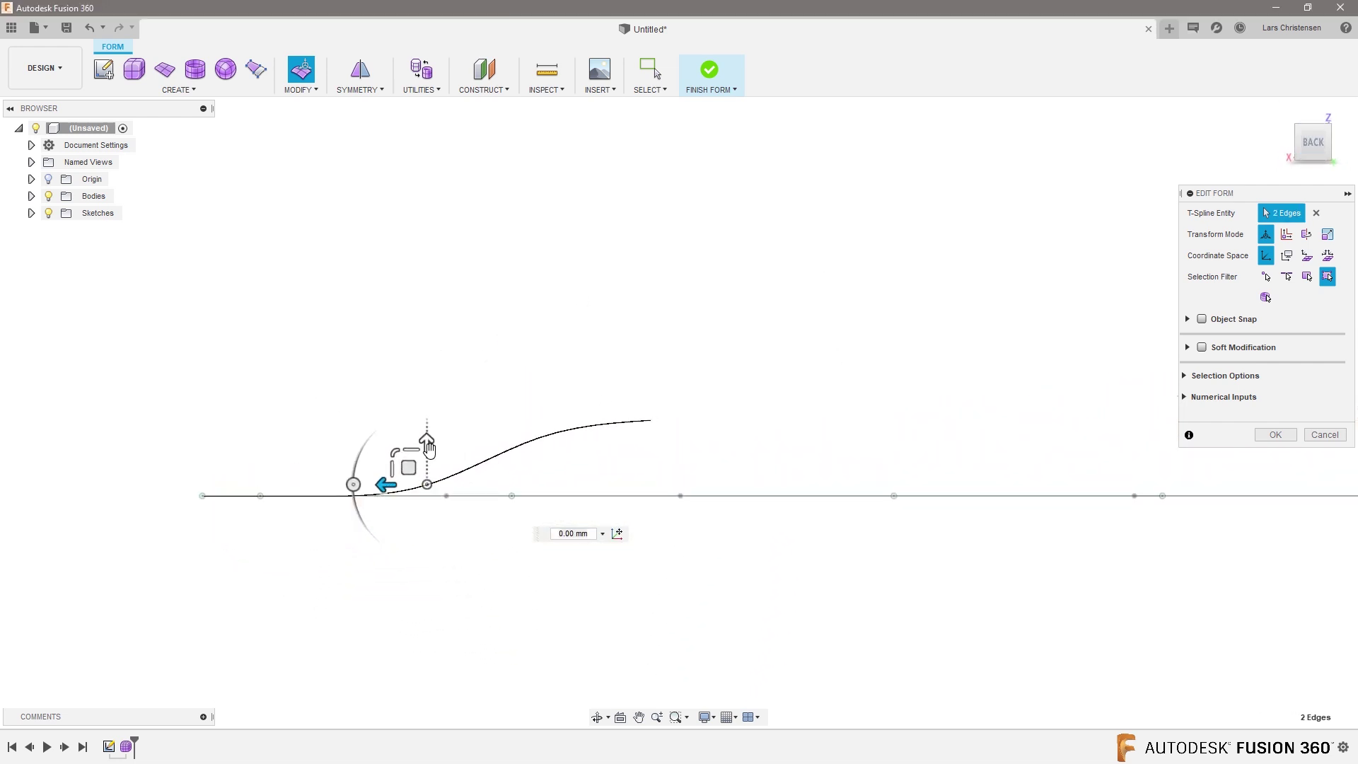
{"action": "left_click_drag", "start_coordinate": [429, 447], "coordinate": [433, 420]}
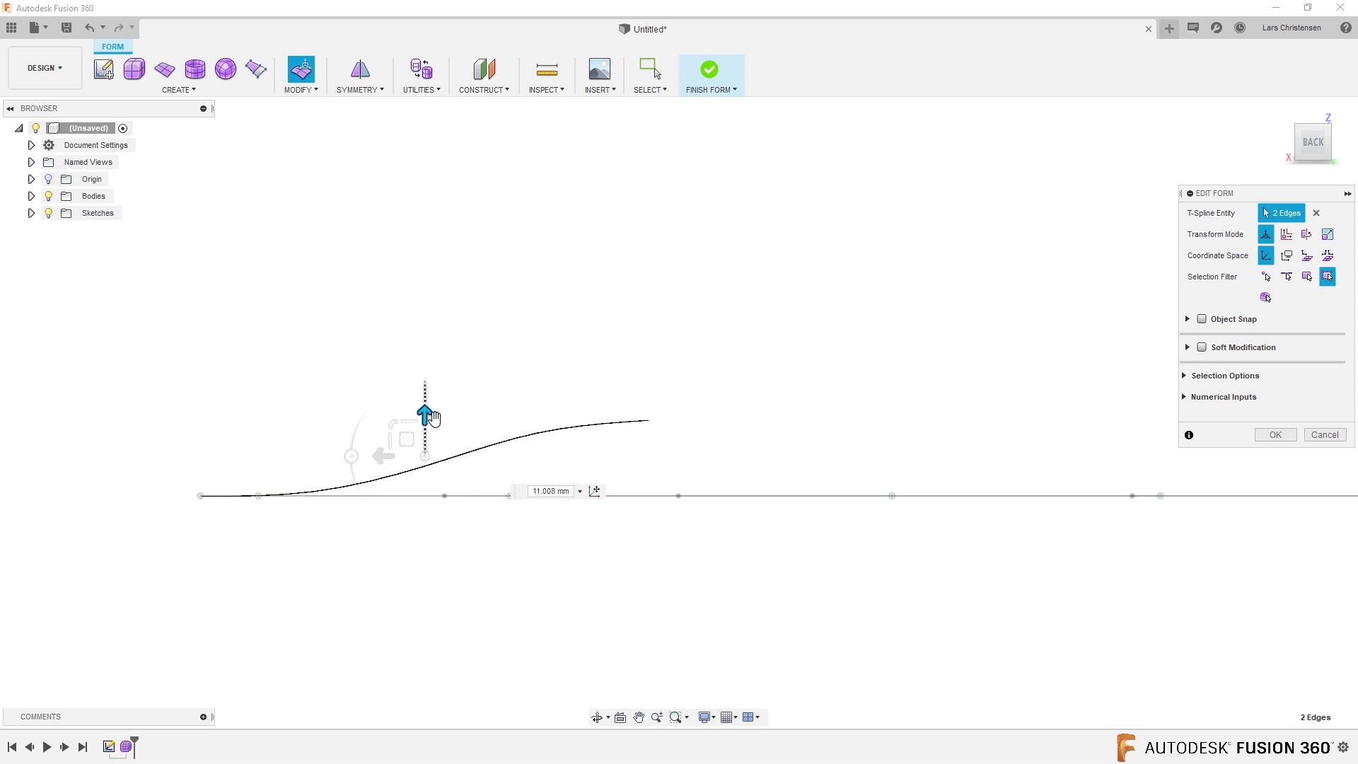
{"action": "middle_click_drag", "start_coordinate": [226, 533], "coordinate": [363, 533], "text": "shift"}
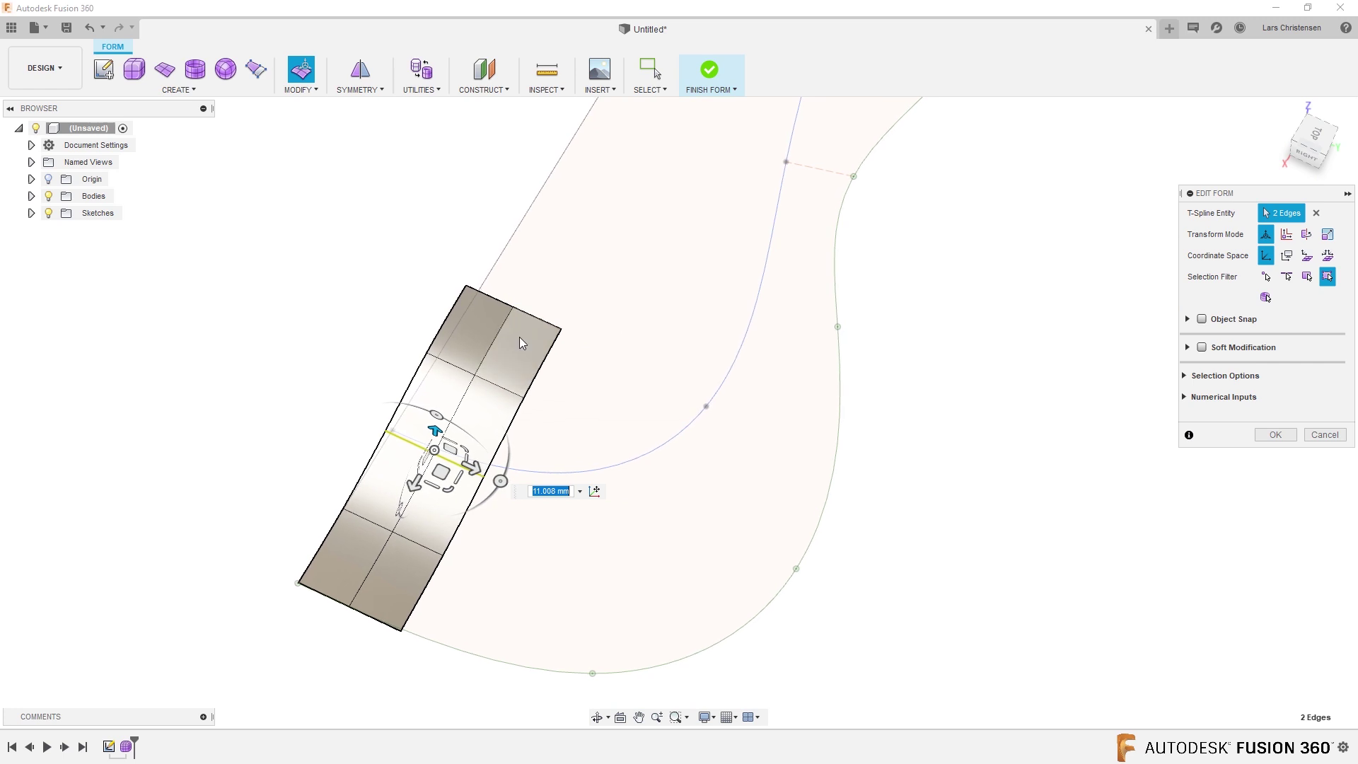
{"action": "left_click", "coordinate": [1284, 432]}
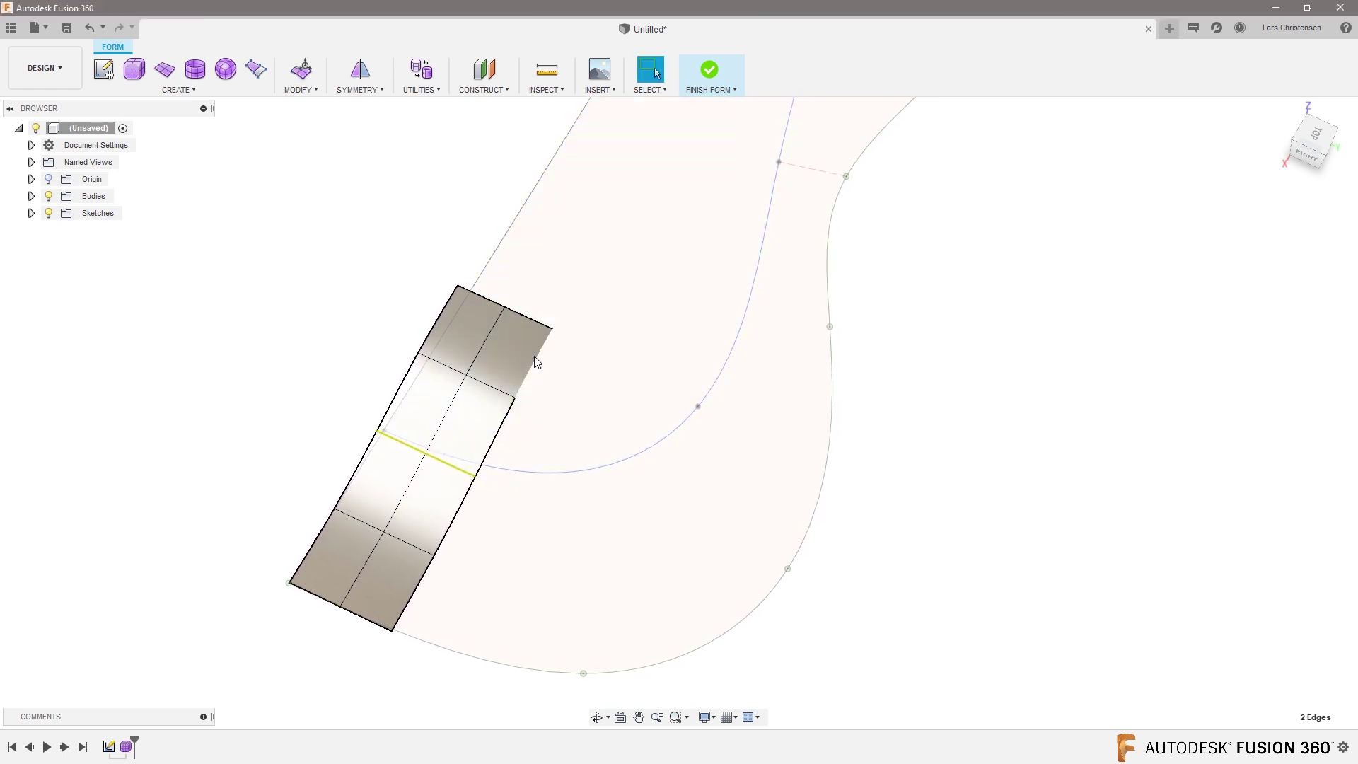
- Select the strip's long boundary edges away from the centre line and rotate them about 9.4° in the top view
{"action": "key", "text": "F6"}
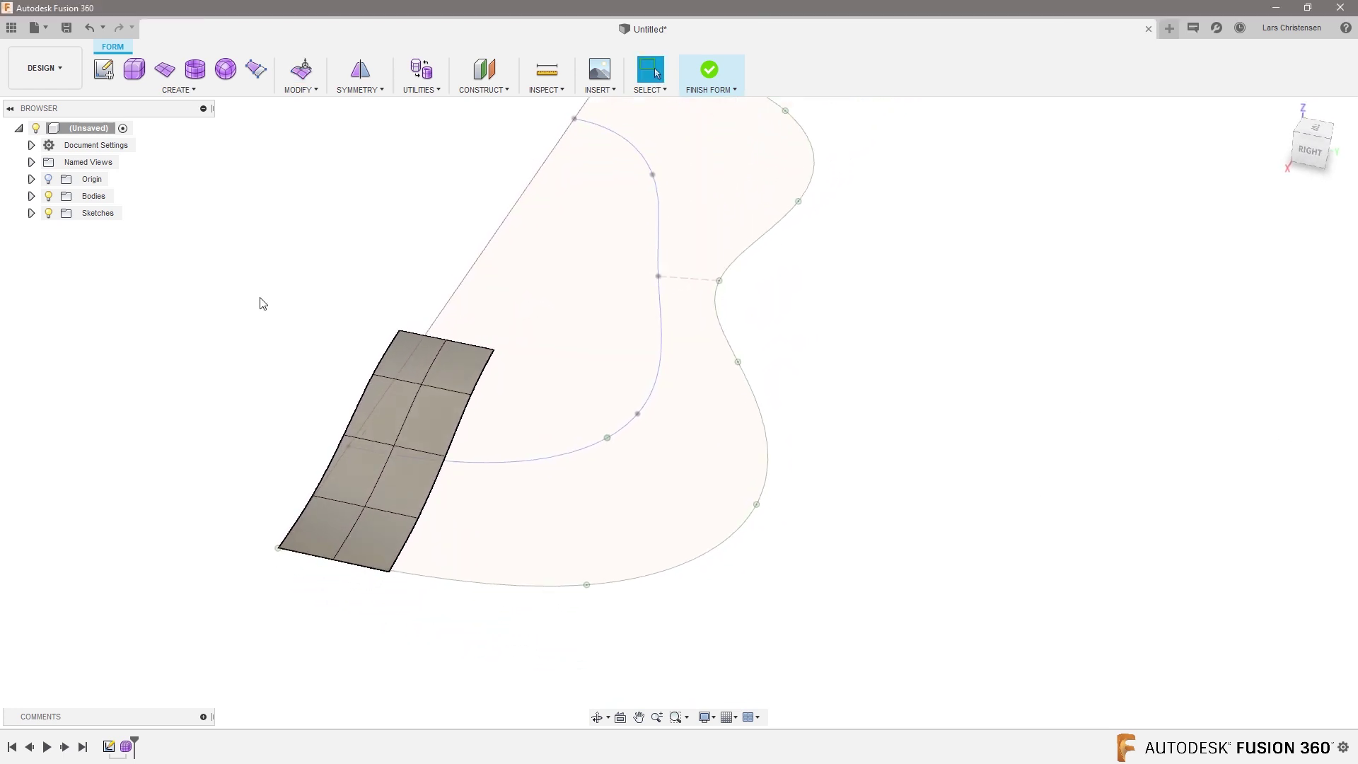
{"action": "left_click", "coordinate": [1314, 129]}
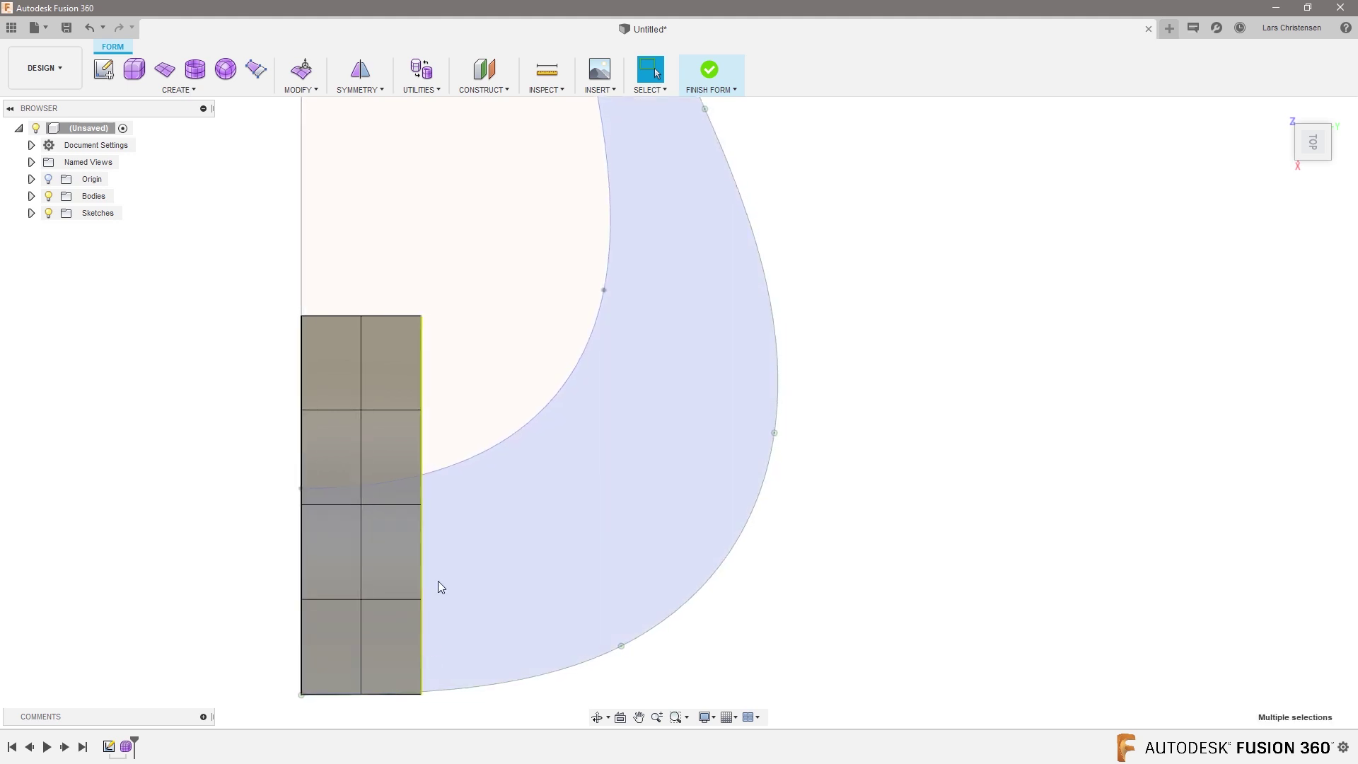
{"action": "right_click", "coordinate": [882, 274]}
{"action": "left_click", "coordinate": [924, 251]}
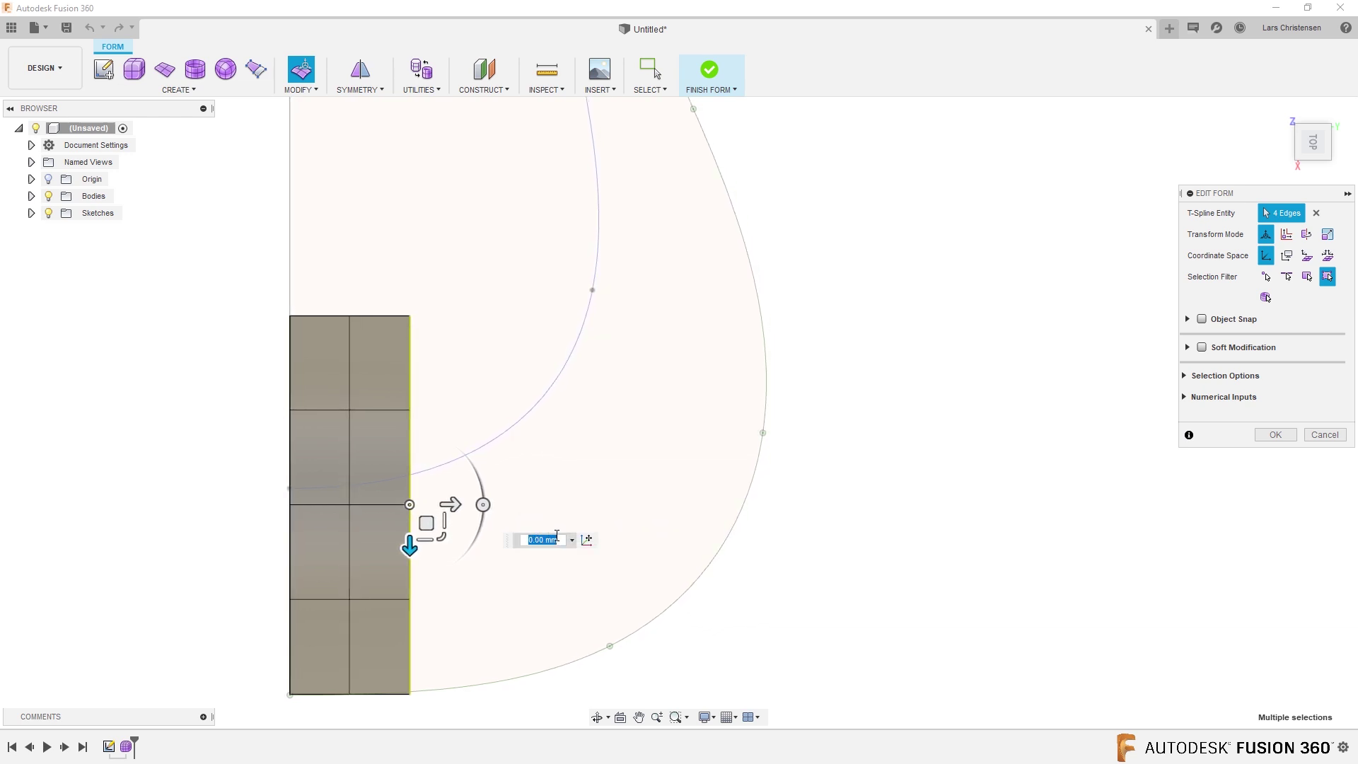
{"action": "left_click_drag", "start_coordinate": [470, 516], "coordinate": [481, 492]}
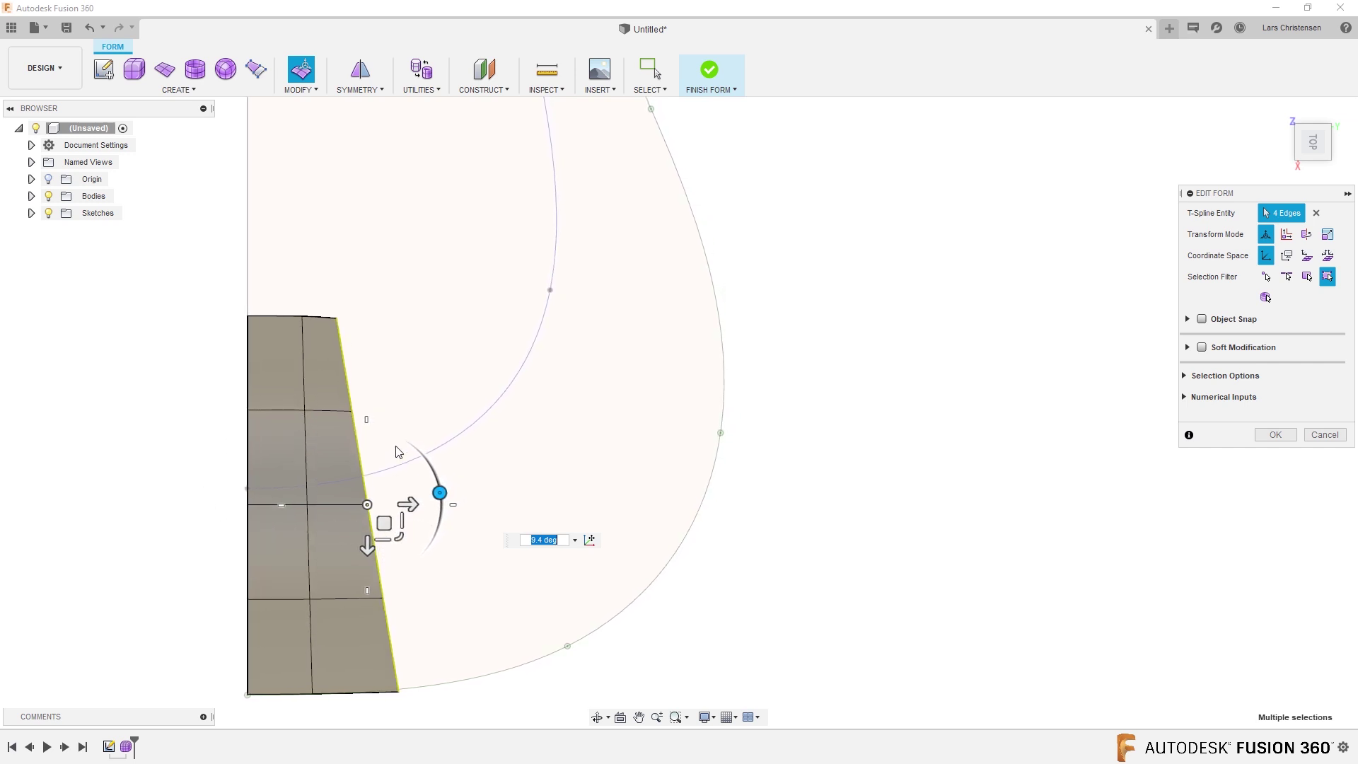
- Extend the strip's free end edges in successive rows, moving and rotating them around the outline's rounded end, with a last rotation of about 10.7°
{"action": "left_click_drag", "start_coordinate": [382, 523], "coordinate": [539, 481]}
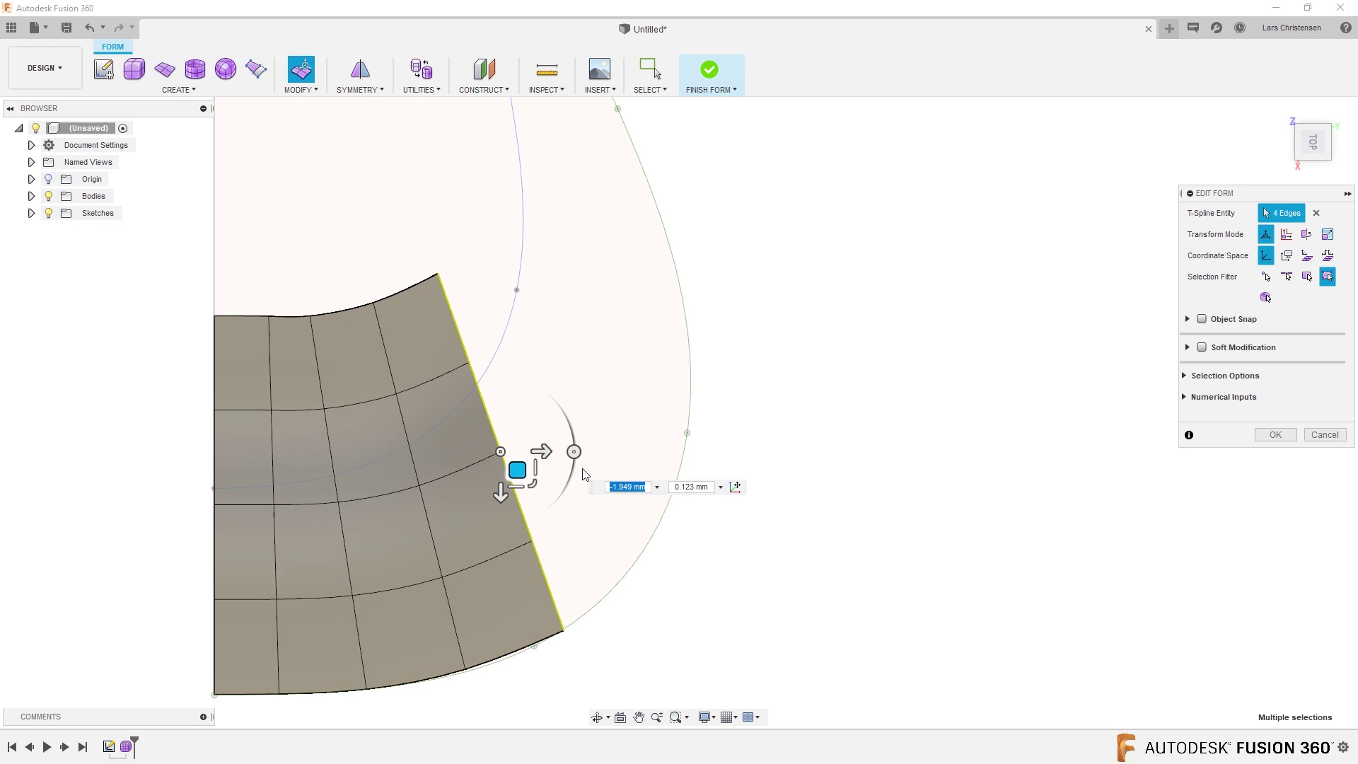
{"action": "left_click_drag", "start_coordinate": [521, 475], "coordinate": [541, 393]}
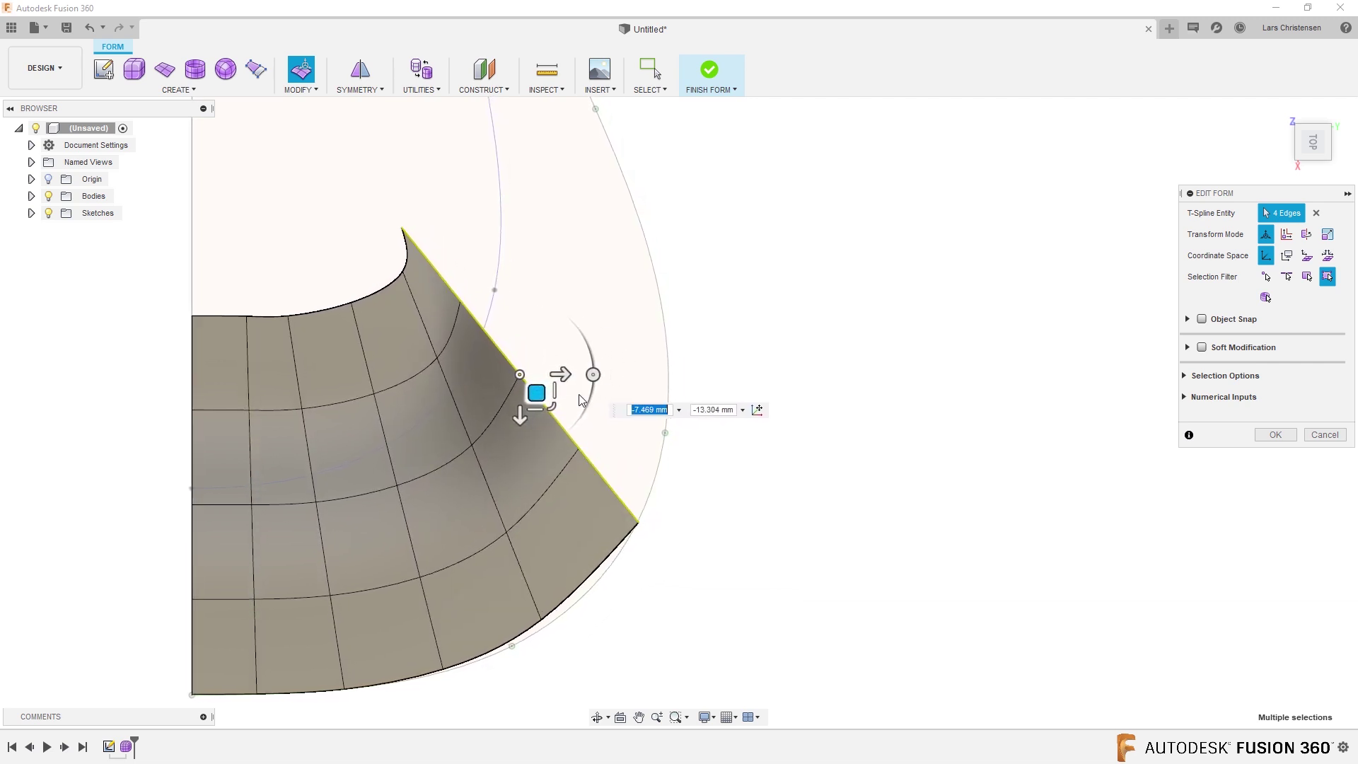
{"action": "mouse_move", "coordinate": [534, 390]}
{"action": "left_mouse_down"}
{"action": "mouse_move", "coordinate": [549, 321]}
{"action": "mouse_move", "coordinate": [602, 290]}
{"action": "left_mouse_up"}
{"action": "scroll", "coordinate": [418, 439], "scroll_direction": "down", "scroll_amount": 3}
{"action": "scroll", "coordinate": [481, 322], "scroll_direction": "up", "scroll_amount": 3}
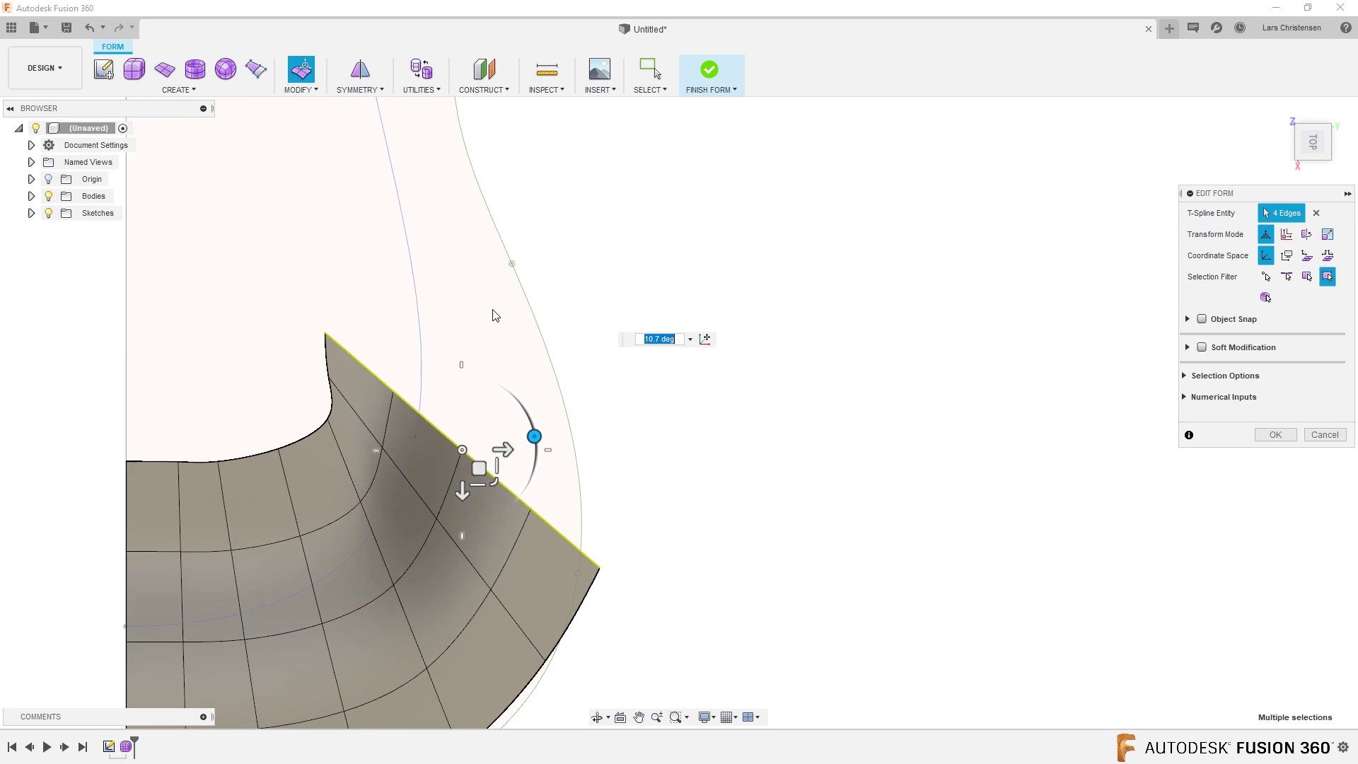
- Extend the end edges by another row toward the outline's waist, about 45.9 mm along it and 9.1 mm sideways
{"action": "left_click_drag", "start_coordinate": [478, 468], "coordinate": [454, 380]}
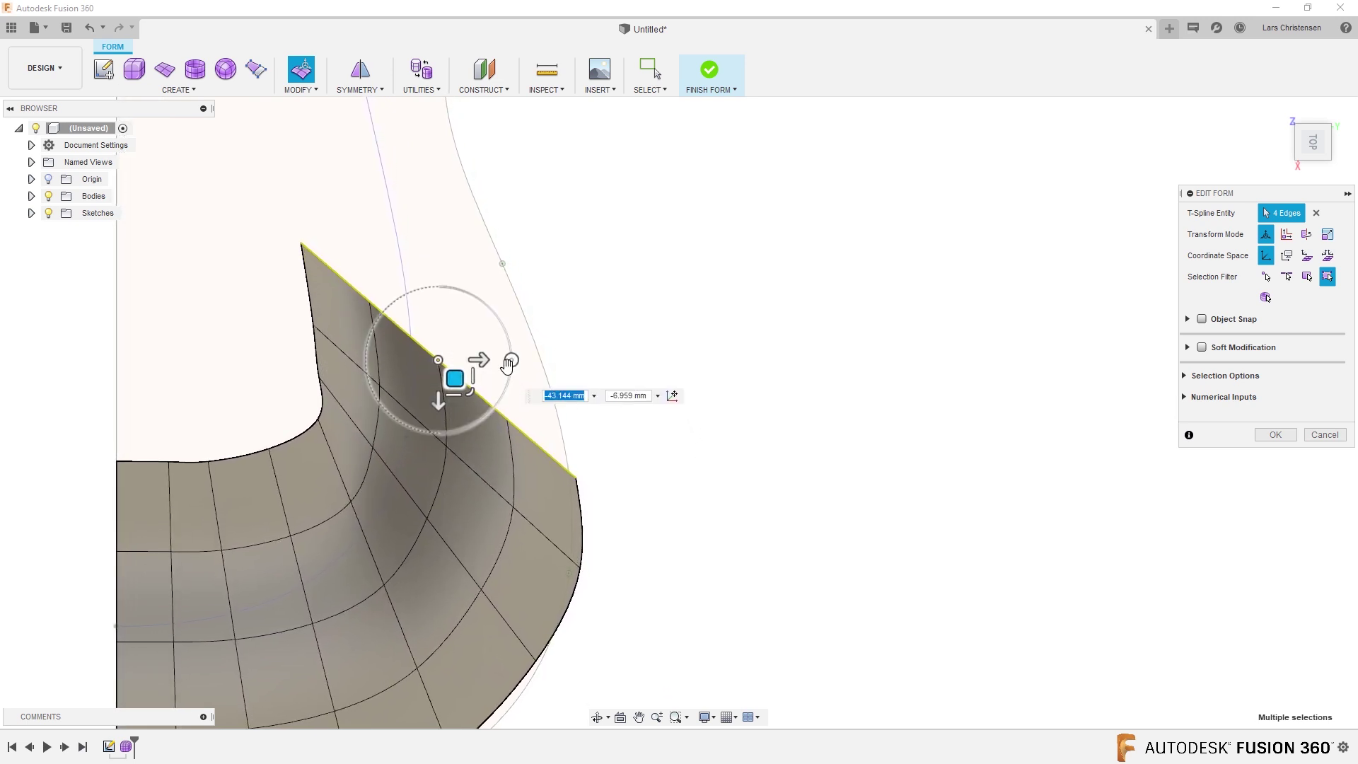
{"action": "middle_click_drag", "start_coordinate": [464, 391], "coordinate": [459, 391]}
{"action": "left_click_drag", "start_coordinate": [451, 379], "coordinate": [443, 373]}
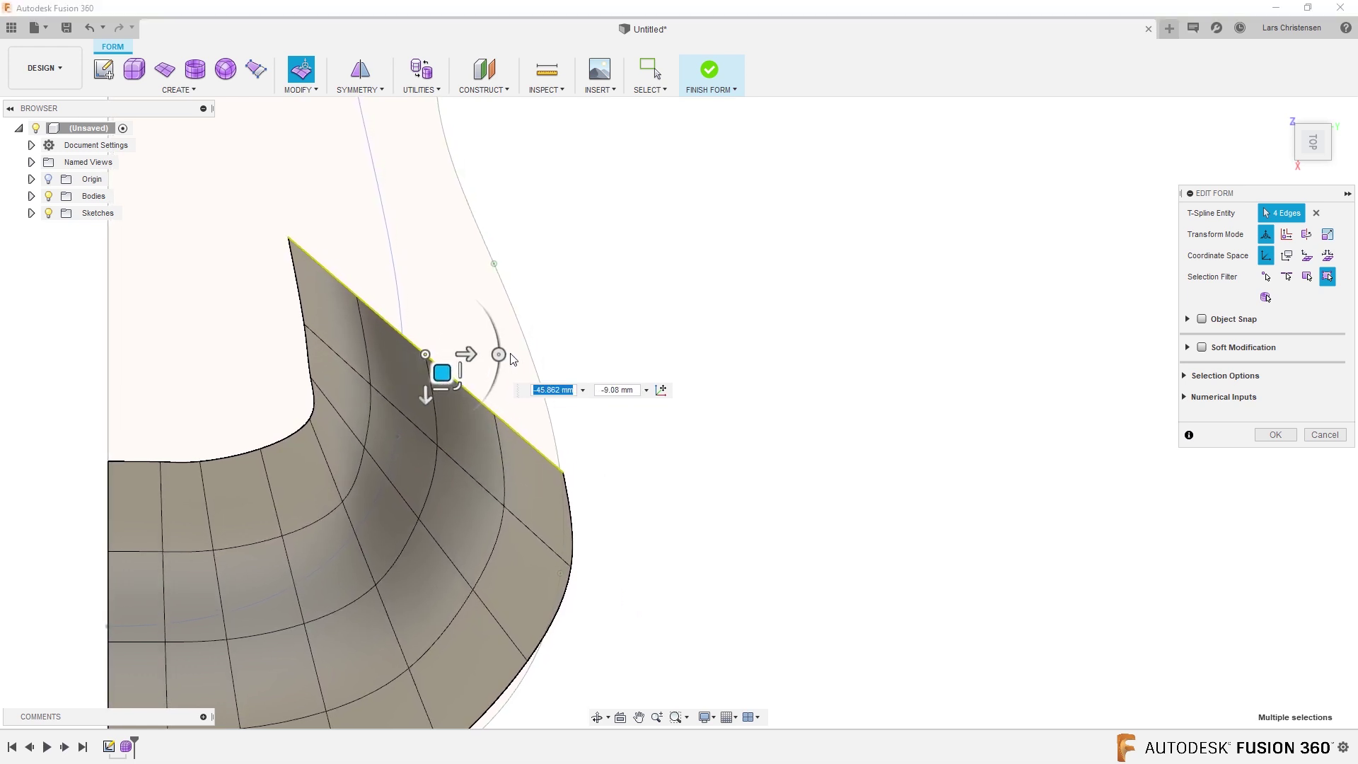
{"action": "scroll", "coordinate": [585, 479], "scroll_direction": "down", "scroll_amount": 2}
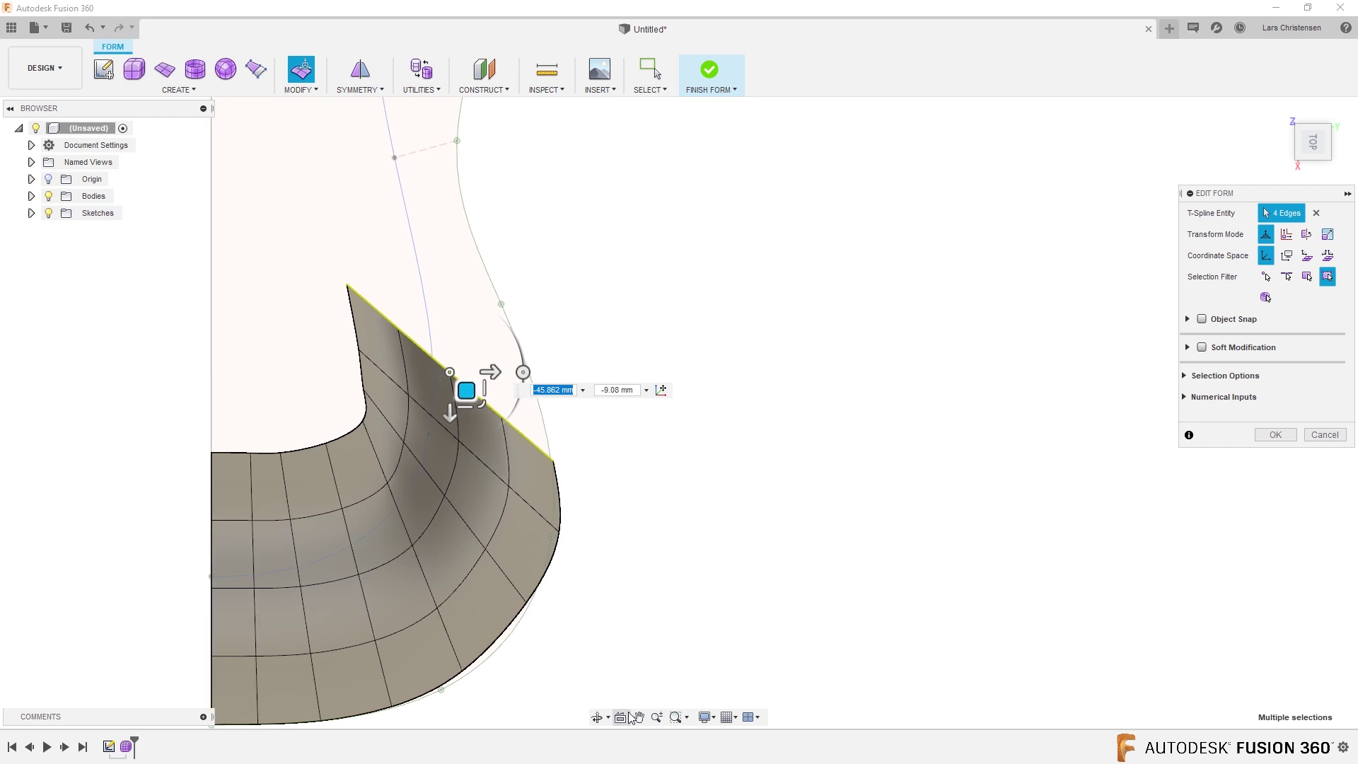
- Shift one interior crosswise edge row about 3.2 and 5.6 mm and scale the next row by about 1.049 to match the outer outline
{"action": "double_click", "coordinate": [451, 650]}
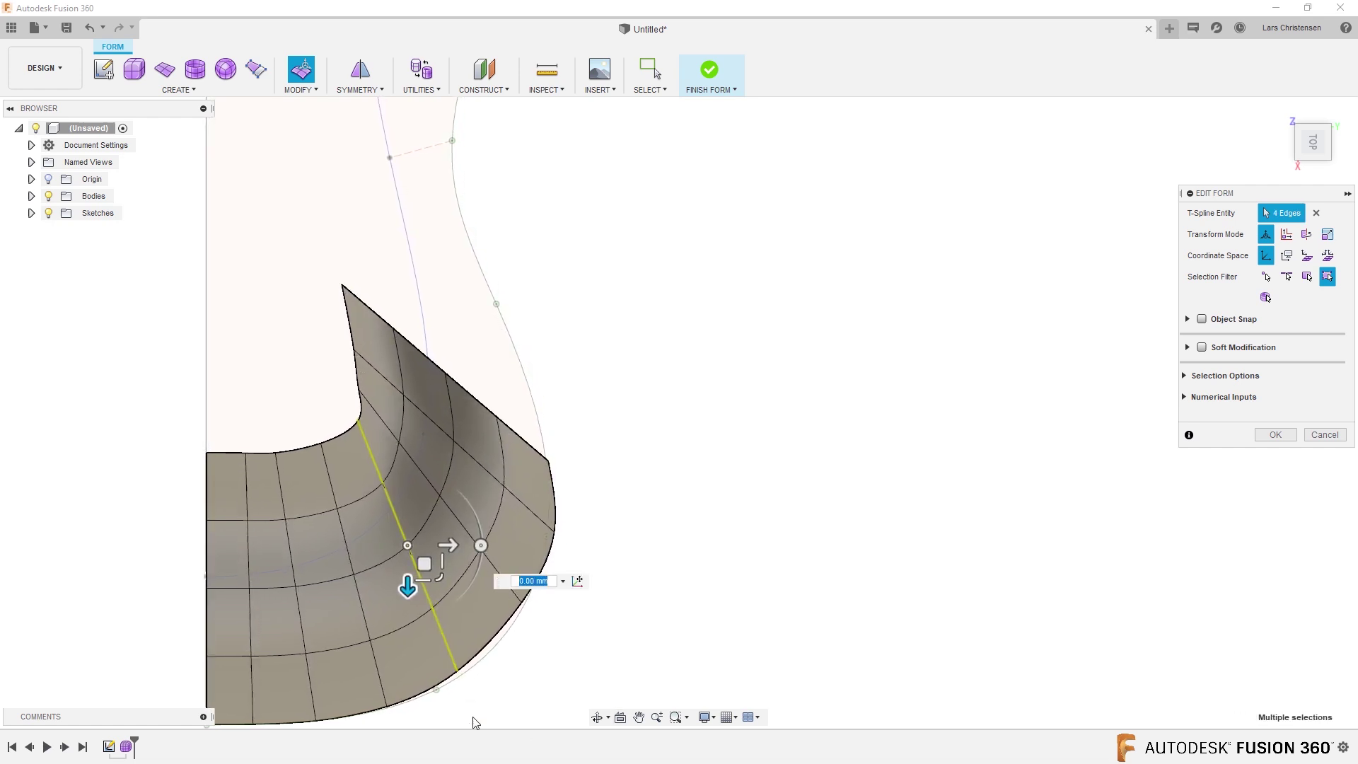
{"action": "left_click_drag", "start_coordinate": [418, 566], "coordinate": [425, 571]}
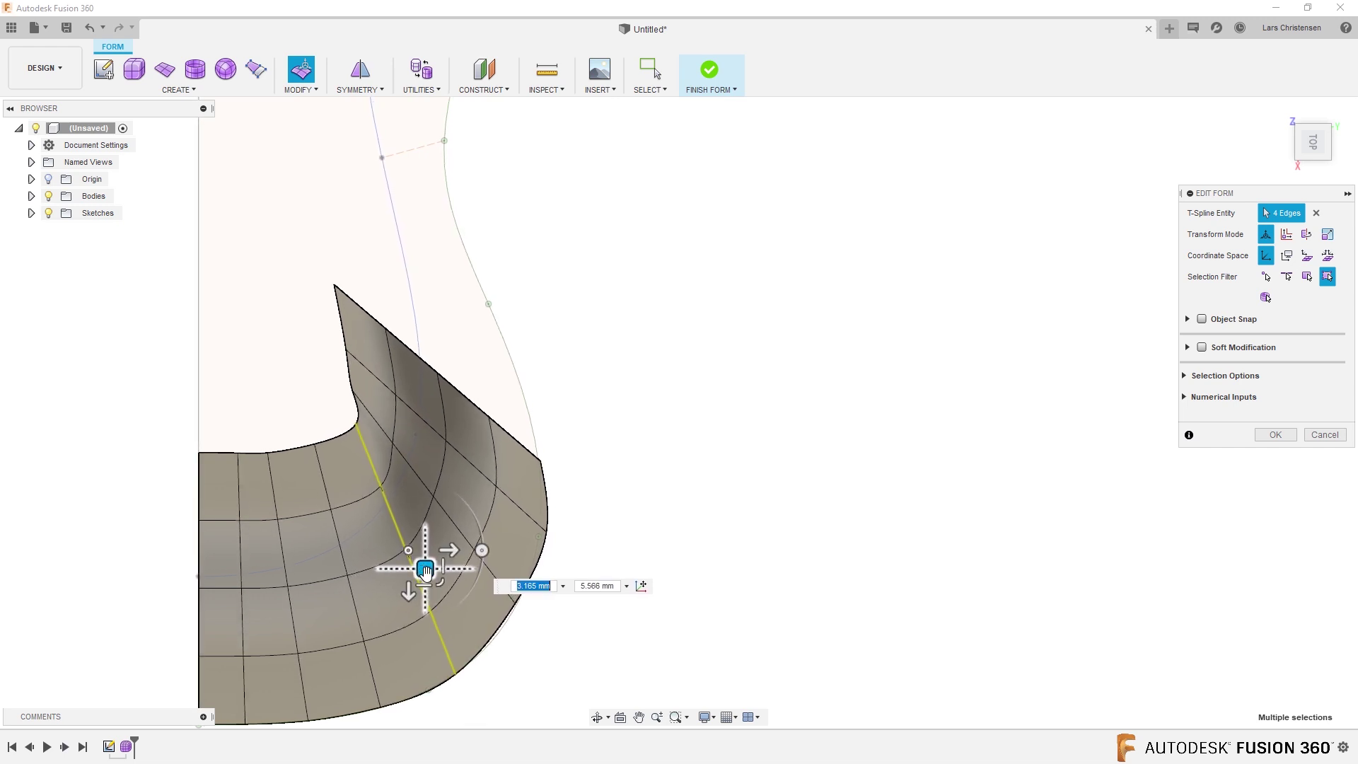
{"action": "double_click", "coordinate": [510, 596]}
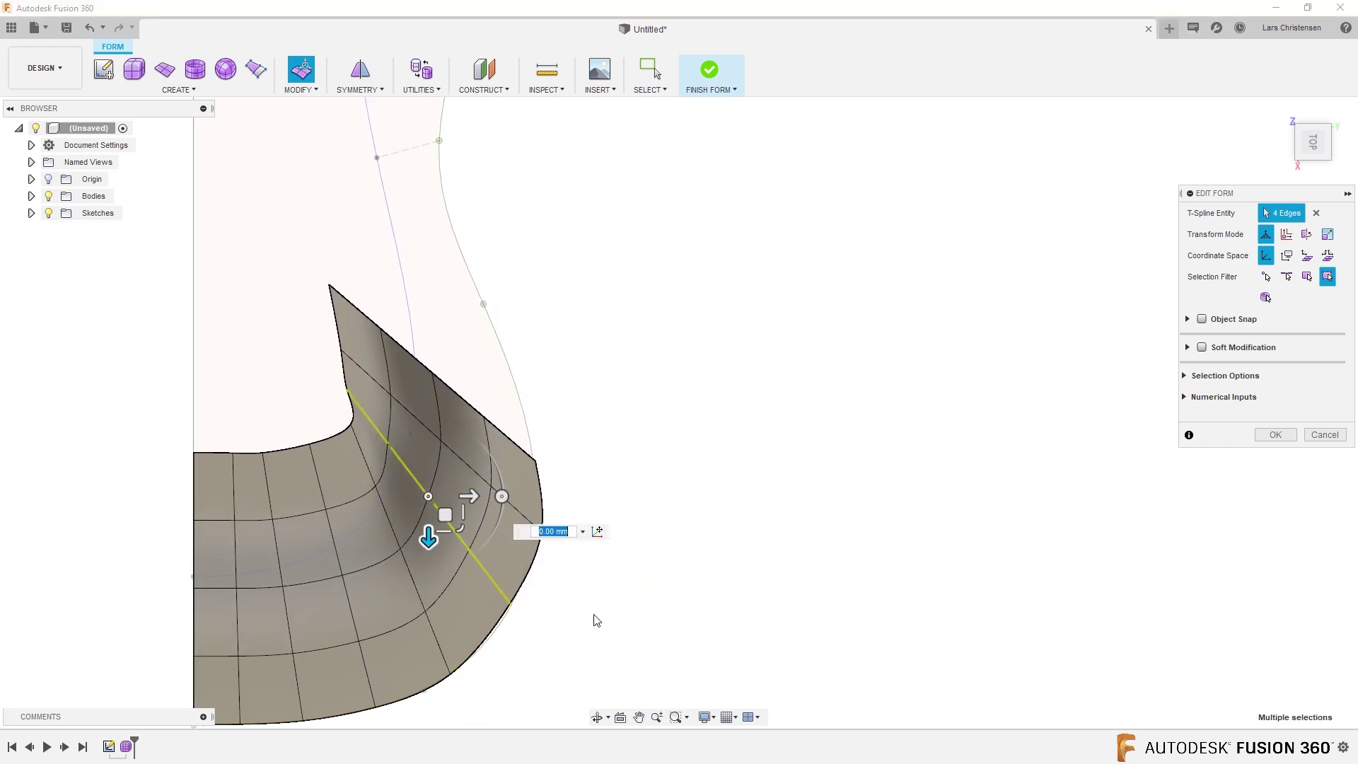
{"action": "left_click_drag", "start_coordinate": [428, 538], "coordinate": [426, 677]}
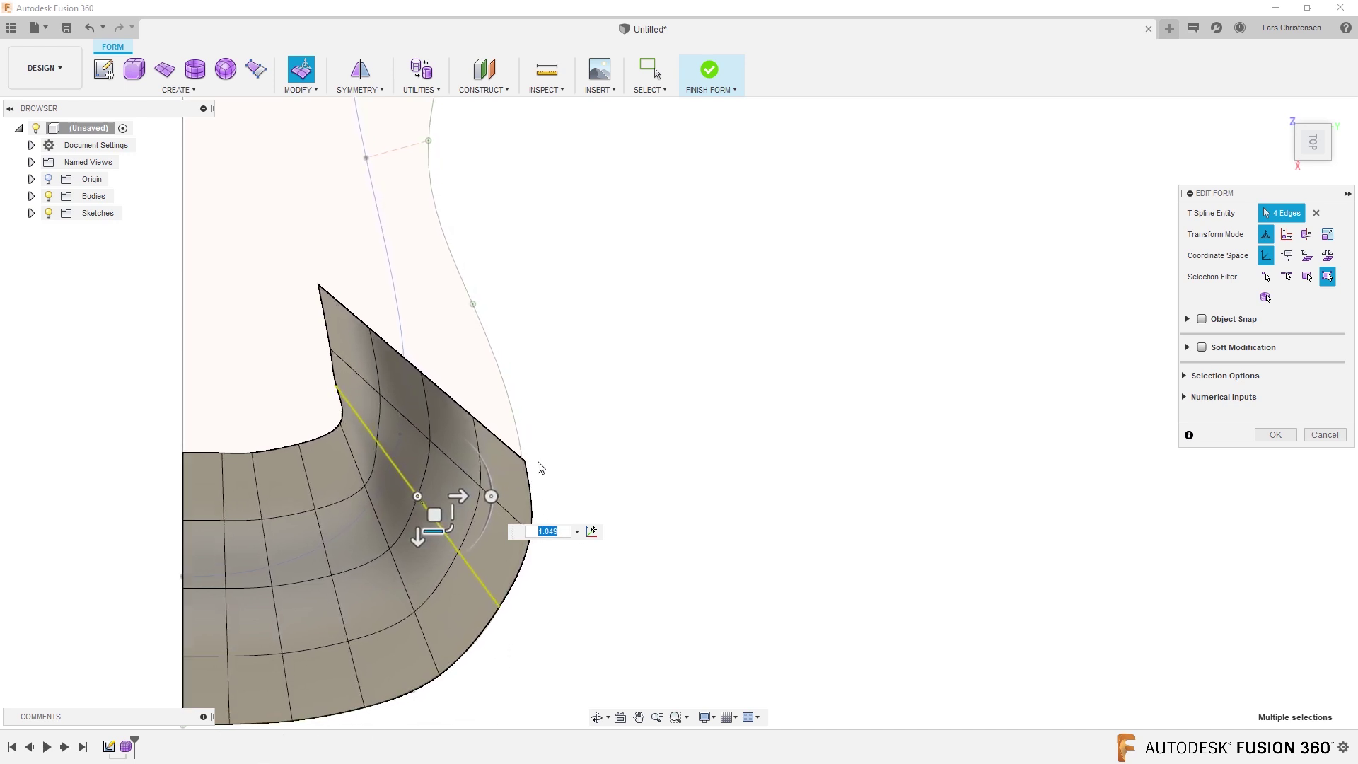
{"action": "left_click", "coordinate": [678, 486]}
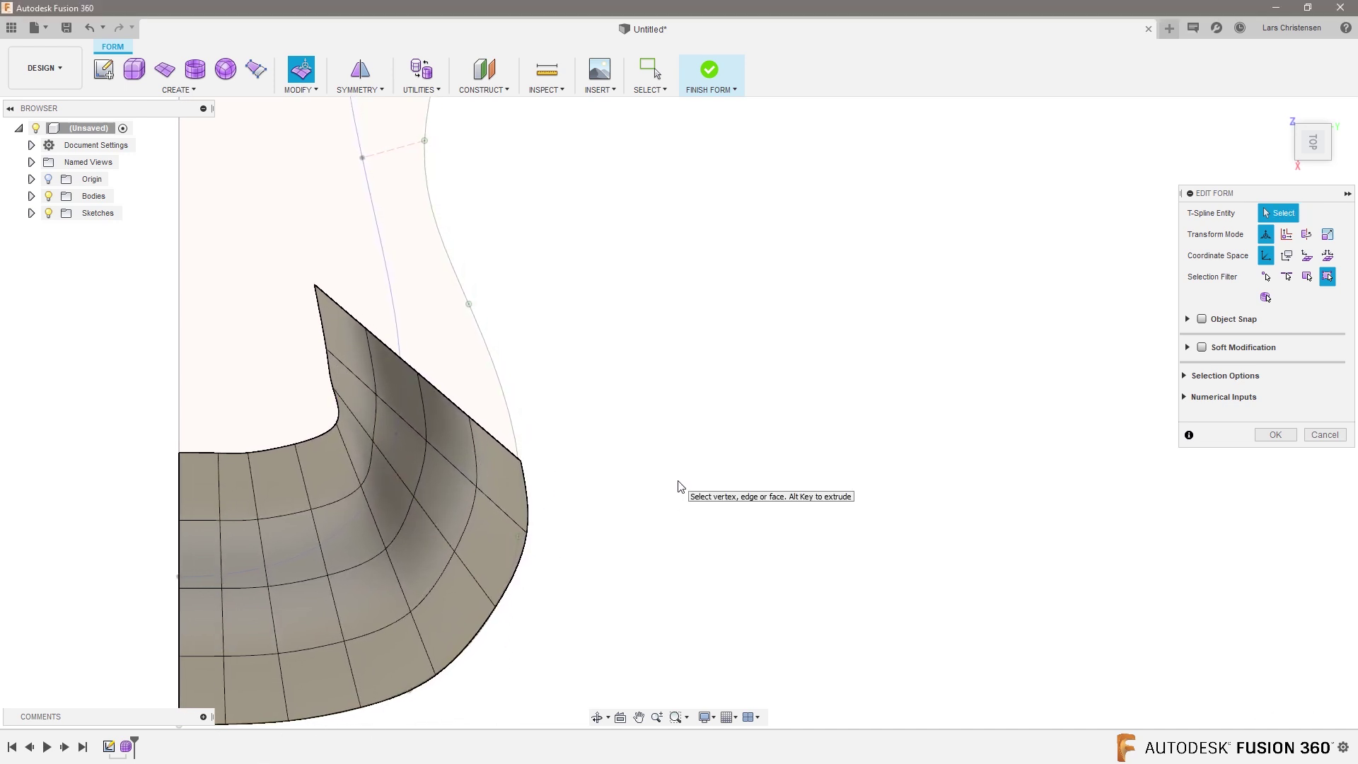
- Move the vertex at the tight bend of the raised inner edge in the horizontal plane to smooth the inner curve
{"action": "mouse_move", "coordinate": [712, 613]}
{"action": "middle_mouse_down", "text": "shift"}
{"action": "mouse_move", "coordinate": [600, 588]}
{"action": "mouse_move", "coordinate": [605, 568]}
{"action": "mouse_move", "coordinate": [473, 576]}
{"action": "mouse_move", "coordinate": [518, 533]}
{"action": "mouse_move", "coordinate": [686, 551]}
{"action": "mouse_move", "coordinate": [652, 548]}
{"action": "middle_mouse_up", "text": "shift"}
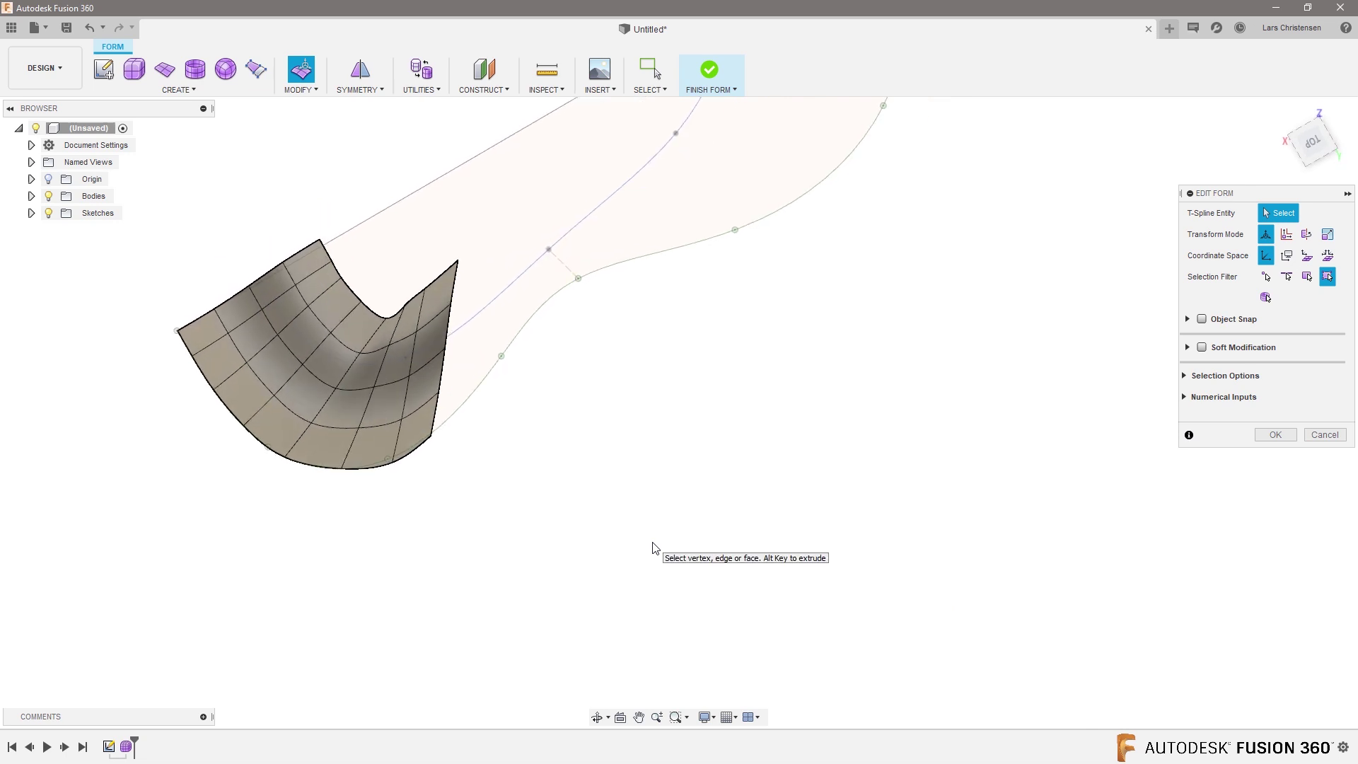
{"action": "middle_click_drag", "start_coordinate": [488, 464], "coordinate": [869, 562], "text": "shift"}
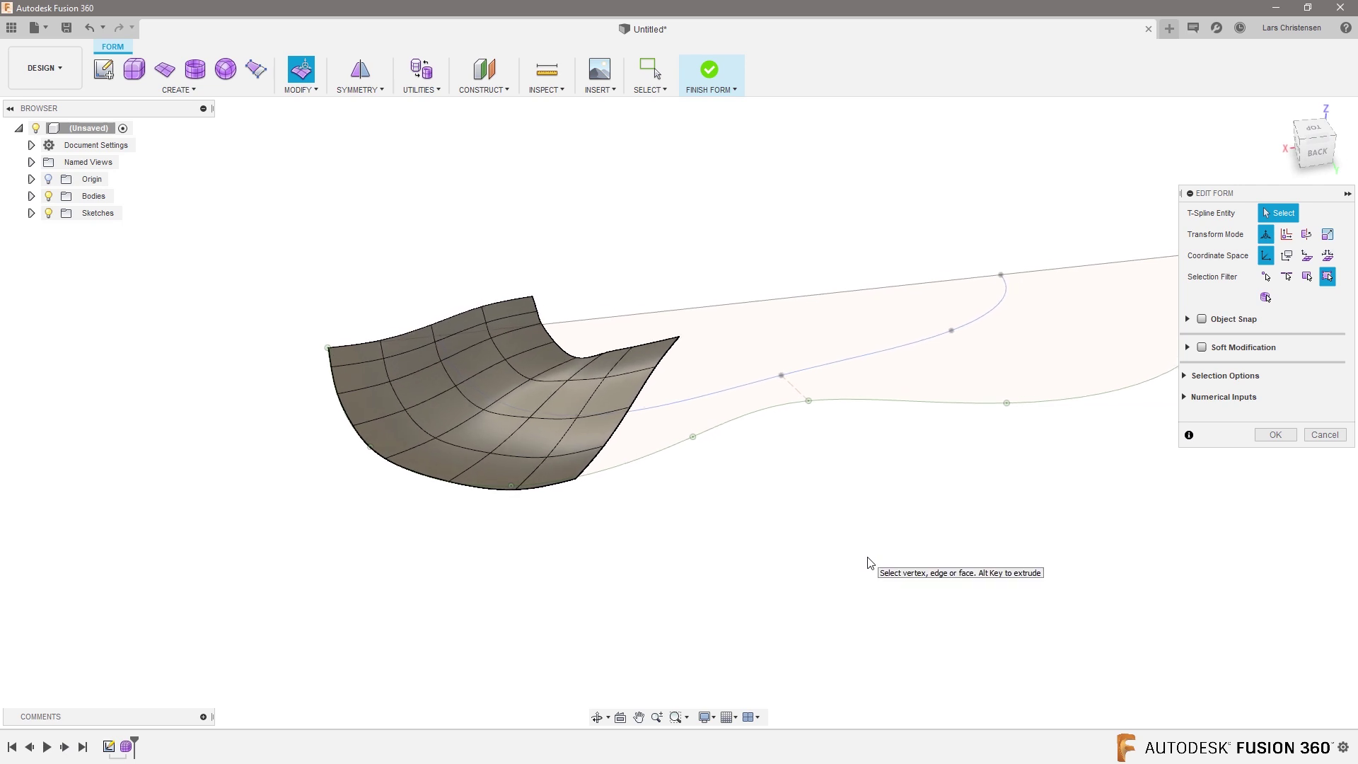
{"action": "scroll", "coordinate": [394, 283], "scroll_direction": "up", "scroll_amount": 4}
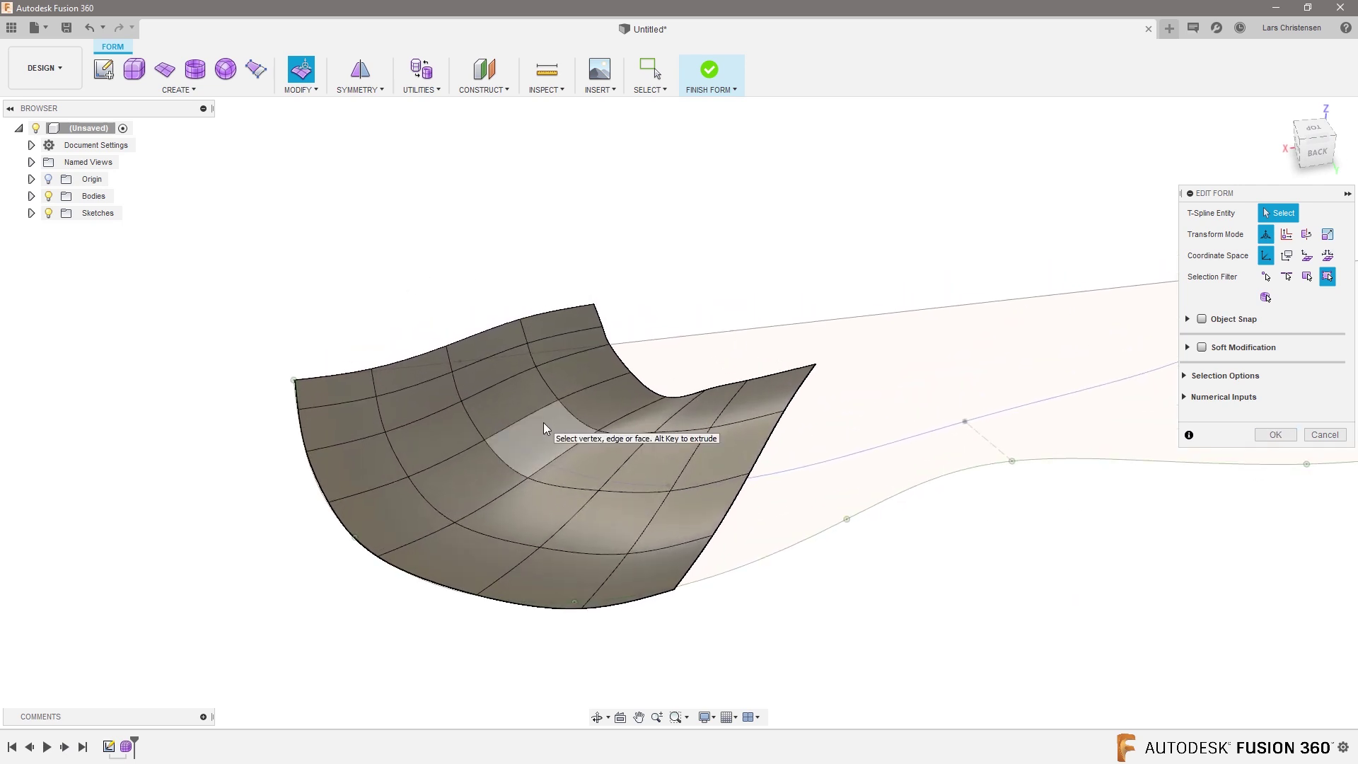
{"action": "left_click", "coordinate": [664, 398]}
{"action": "scroll", "coordinate": [686, 296], "scroll_direction": "up", "scroll_amount": 2}
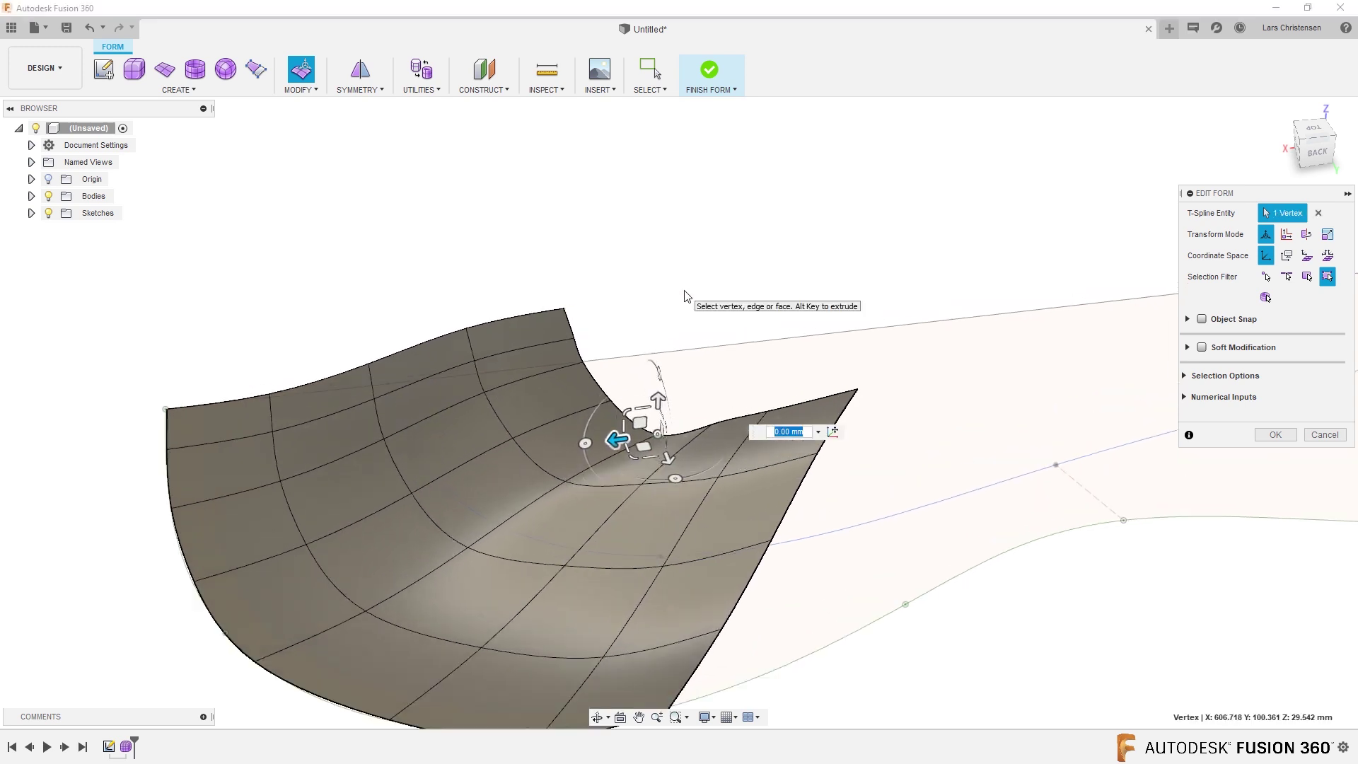
{"action": "left_click", "coordinate": [646, 447]}
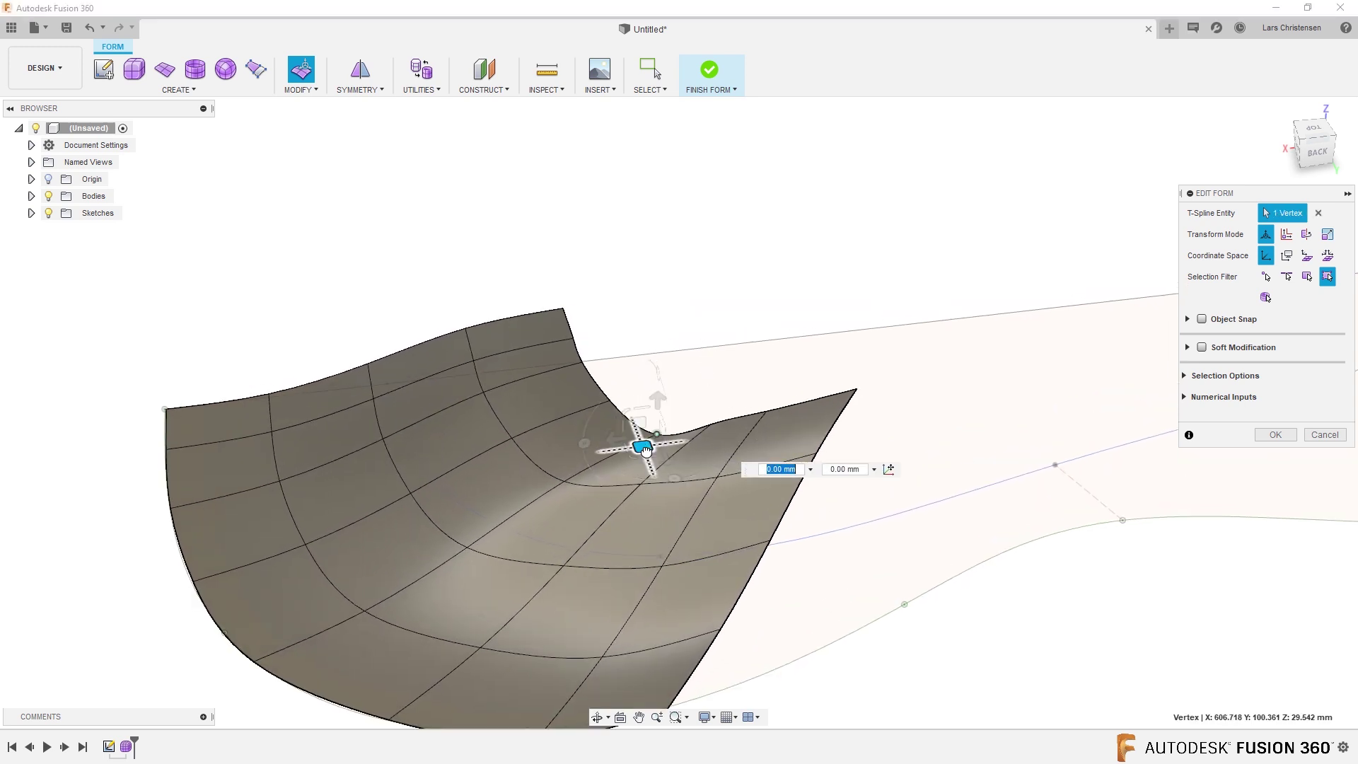
{"action": "left_click_drag", "start_coordinate": [645, 447], "coordinate": [626, 425]}
{"action": "mouse_move", "coordinate": [542, 466]}
{"action": "middle_mouse_down", "text": "shift"}
{"action": "mouse_move", "coordinate": [611, 512]}
{"action": "mouse_move", "coordinate": [671, 434]}
{"action": "mouse_move", "coordinate": [709, 470]}
{"action": "mouse_move", "coordinate": [457, 524]}
{"action": "mouse_move", "coordinate": [532, 431]}
{"action": "mouse_move", "coordinate": [581, 478]}
{"action": "mouse_move", "coordinate": [690, 509]}
{"action": "mouse_move", "coordinate": [539, 528]}
{"action": "mouse_move", "coordinate": [703, 473]}
{"action": "mouse_move", "coordinate": [1161, 512]}
{"action": "middle_mouse_up", "text": "shift"}
{"action": "left_click", "coordinate": [1160, 513]}
{"action": "middle_click_drag", "start_coordinate": [784, 493], "coordinate": [558, 578], "text": "shift"}
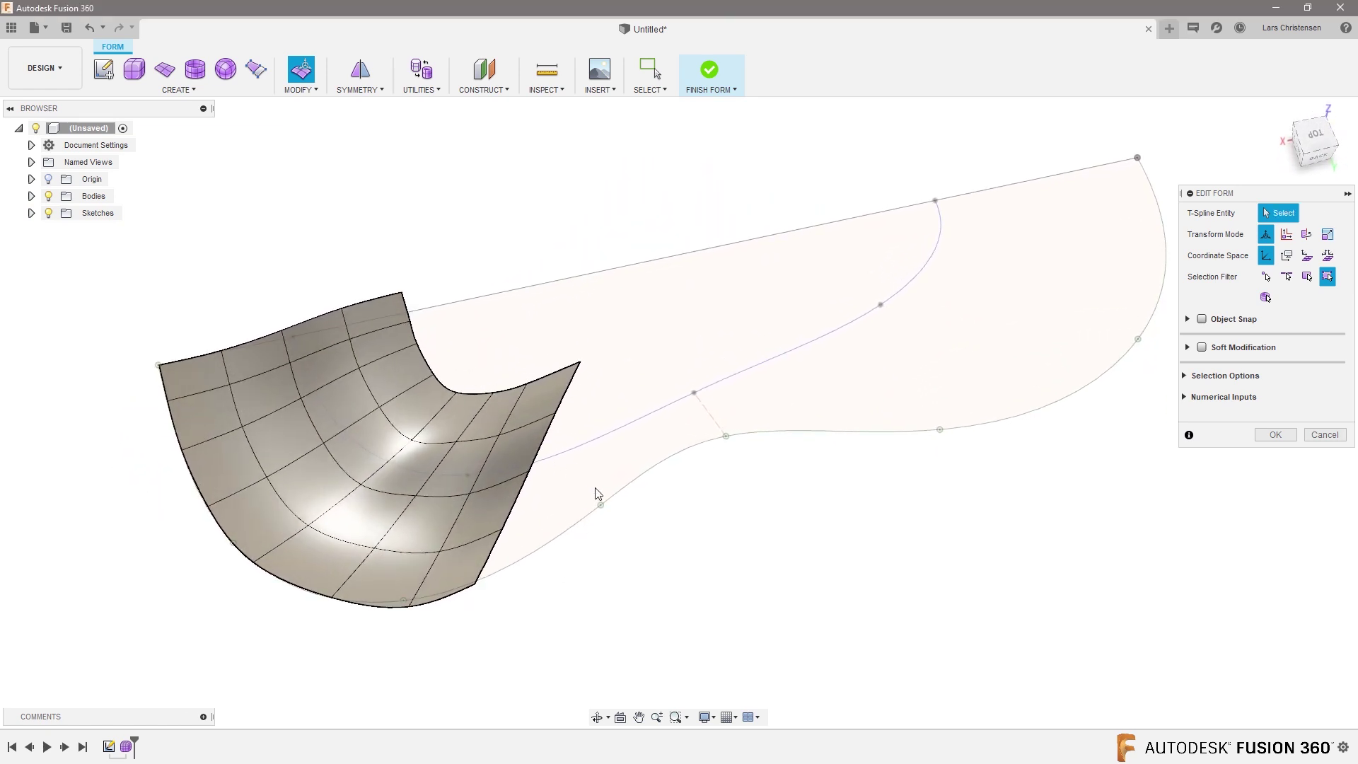
- Rotate the free end edges in the top view and move them about 11.7 and 16.2 mm along the outer outline
{"action": "double_click", "coordinate": [486, 571]}
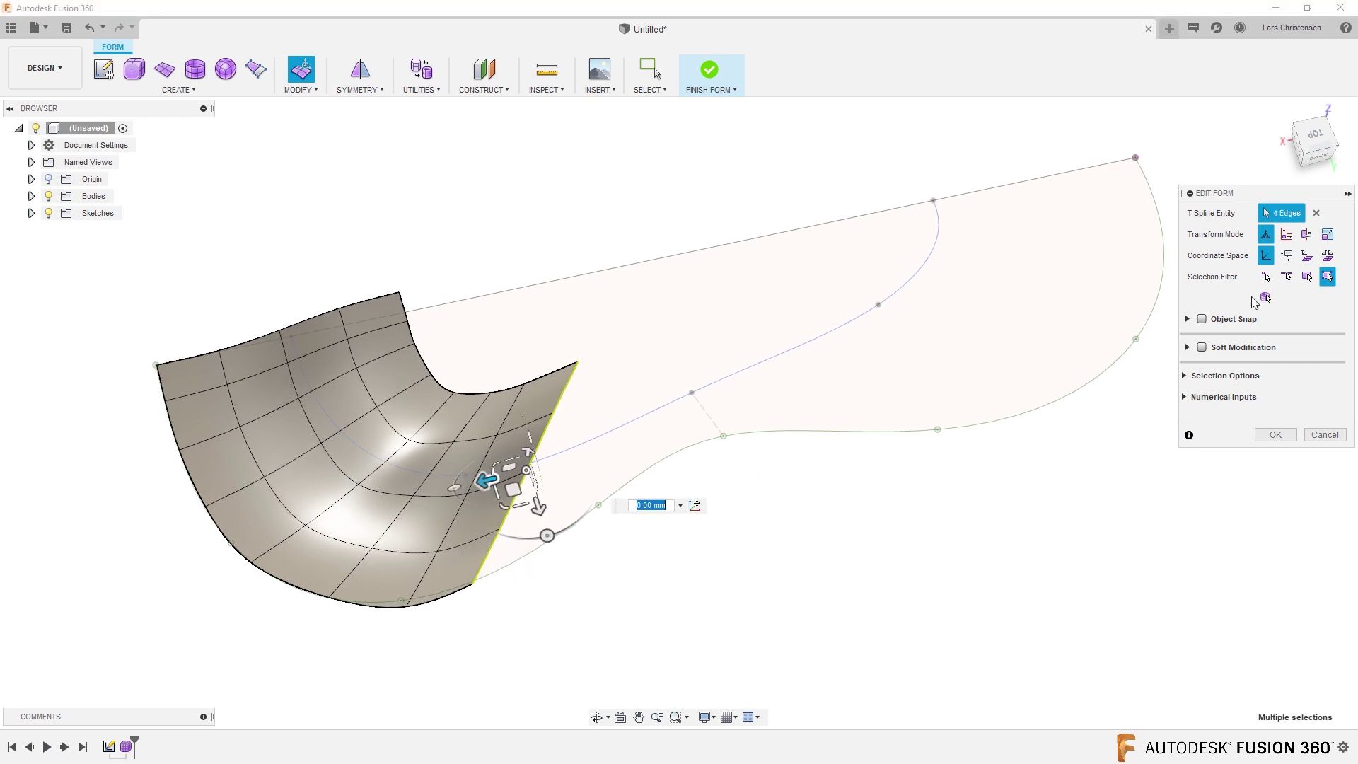
{"action": "left_click", "coordinate": [1313, 138]}
{"action": "scroll", "coordinate": [588, 400], "scroll_direction": "up", "scroll_amount": 1}
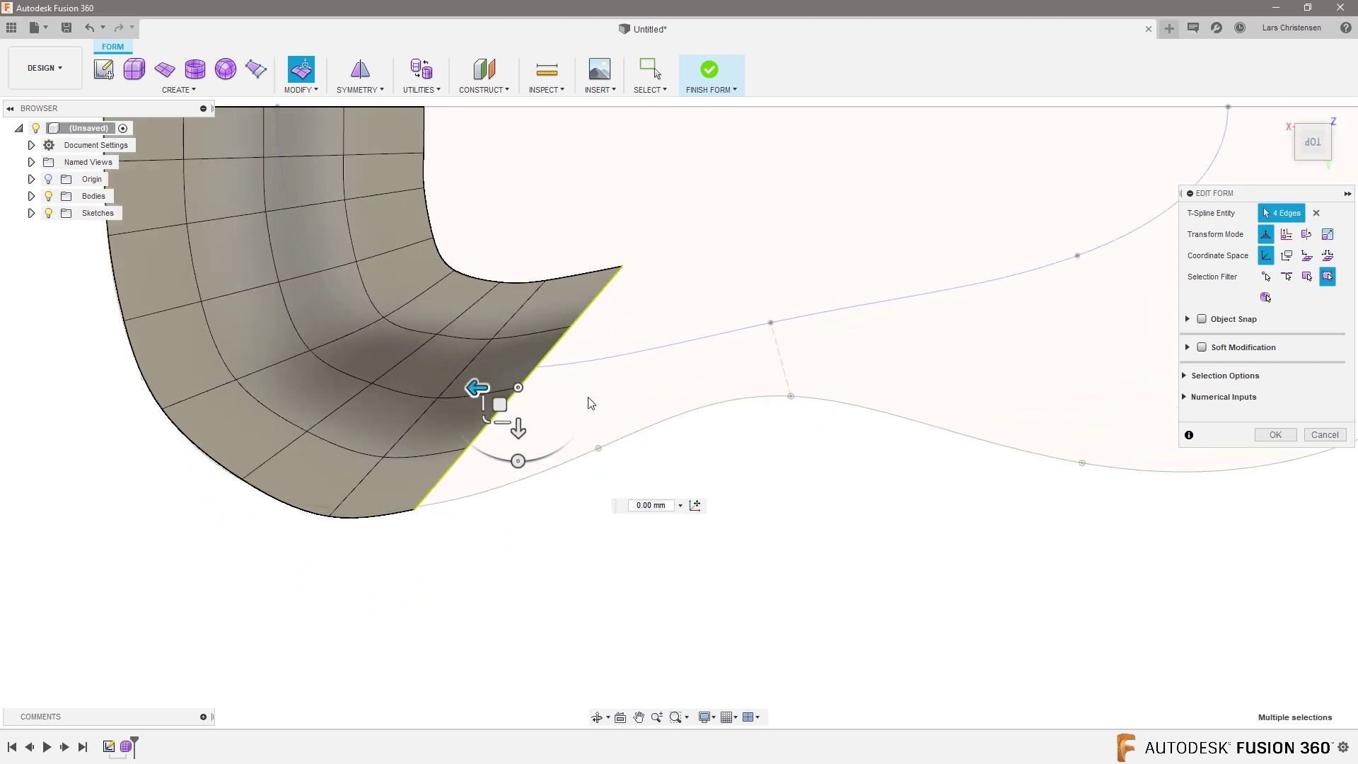
{"action": "scroll", "coordinate": [588, 397], "scroll_direction": "up", "scroll_amount": 1}
{"action": "left_click_drag", "start_coordinate": [509, 460], "coordinate": [513, 375]}
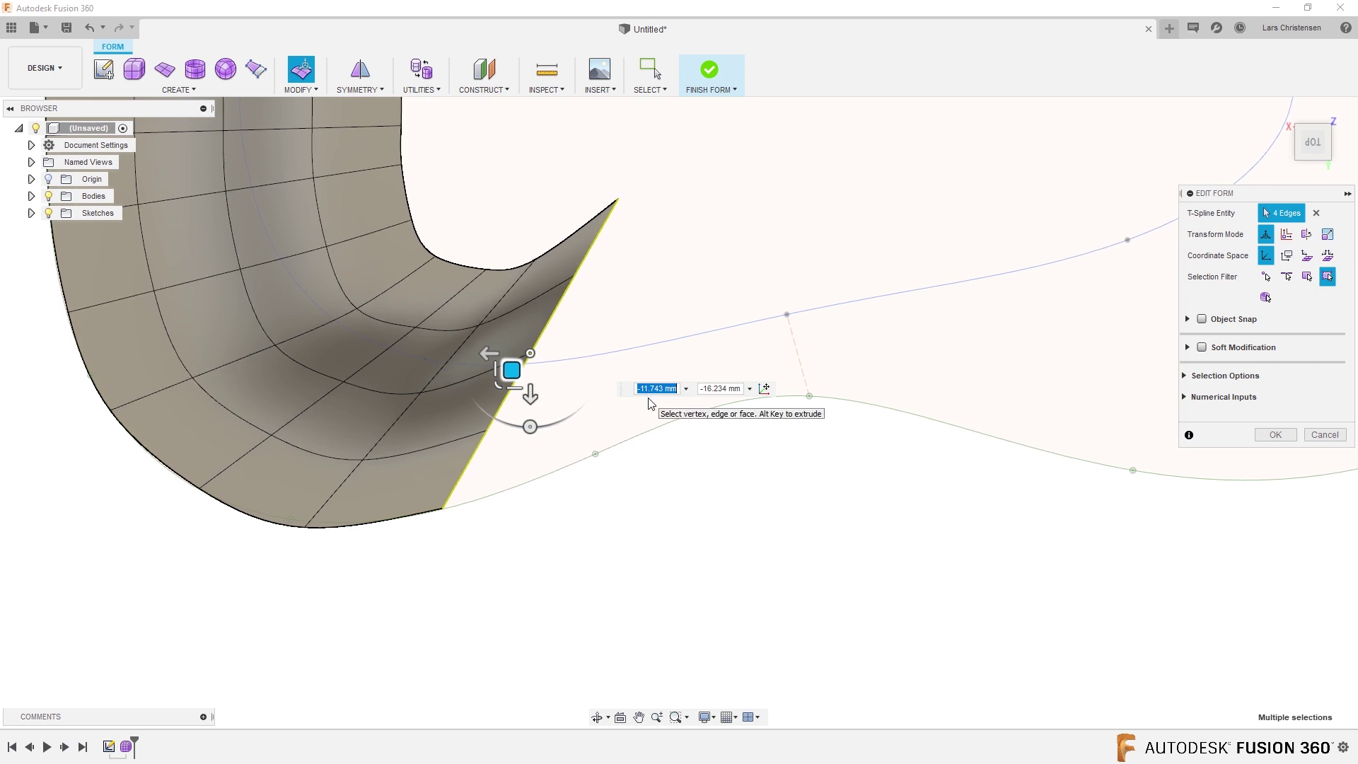
- Pull the inner corner vertex of the free end back by about 12.7 and 21.1 mm in the top view
{"action": "left_click", "coordinate": [617, 200]}
{"action": "left_click_drag", "start_coordinate": [599, 216], "coordinate": [574, 270]}
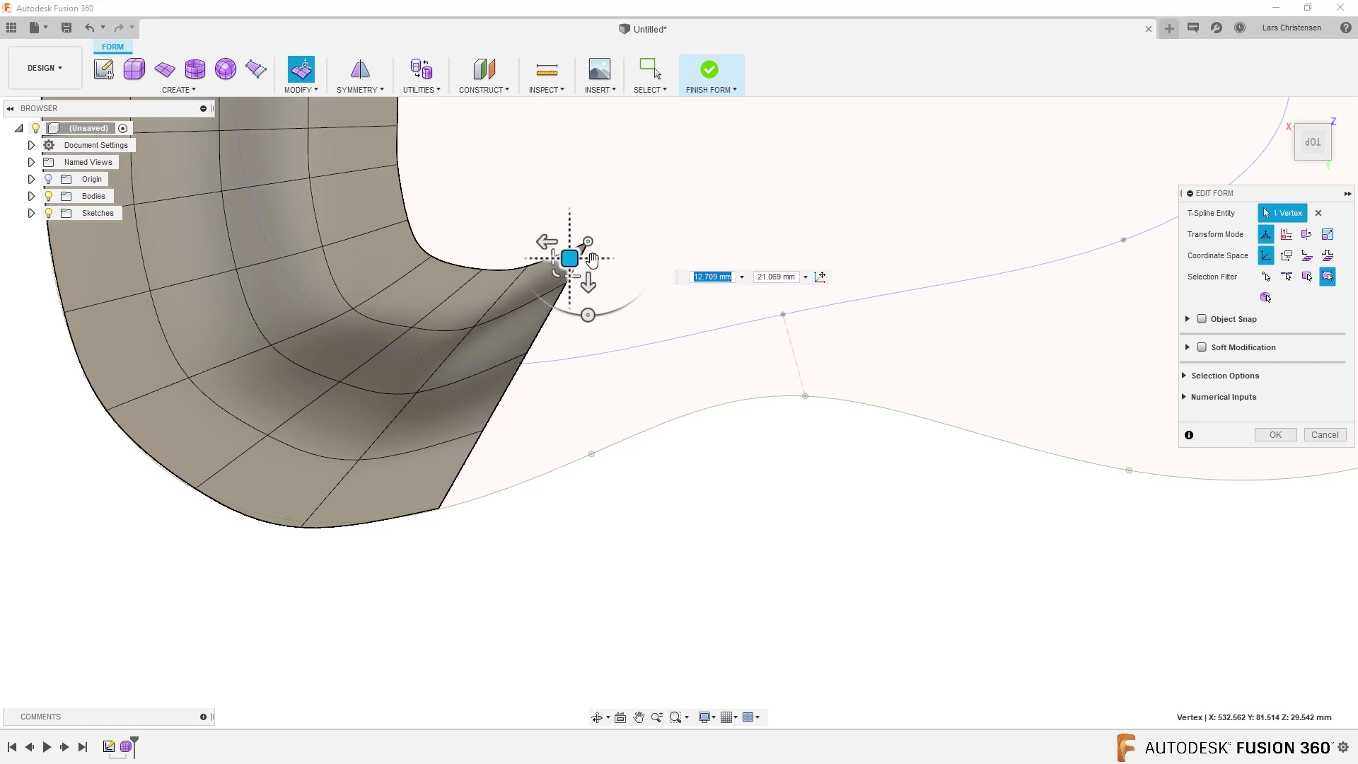
{"action": "left_click", "coordinate": [714, 306]}
- Extend the free end edges by one more row toward the waist, rotating and shifting them to stand more crosswise
{"action": "double_click", "coordinate": [452, 488]}
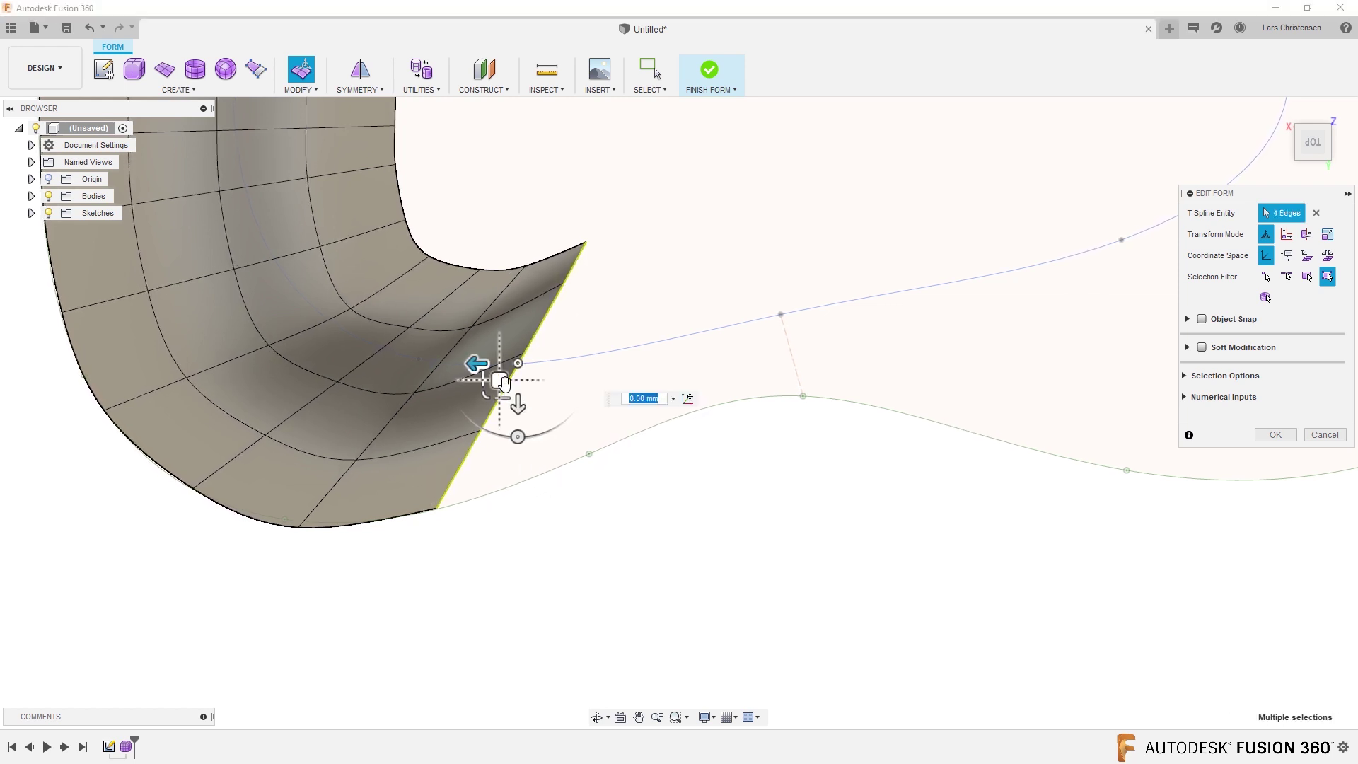
{"action": "left_click_drag", "start_coordinate": [509, 382], "coordinate": [612, 350]}
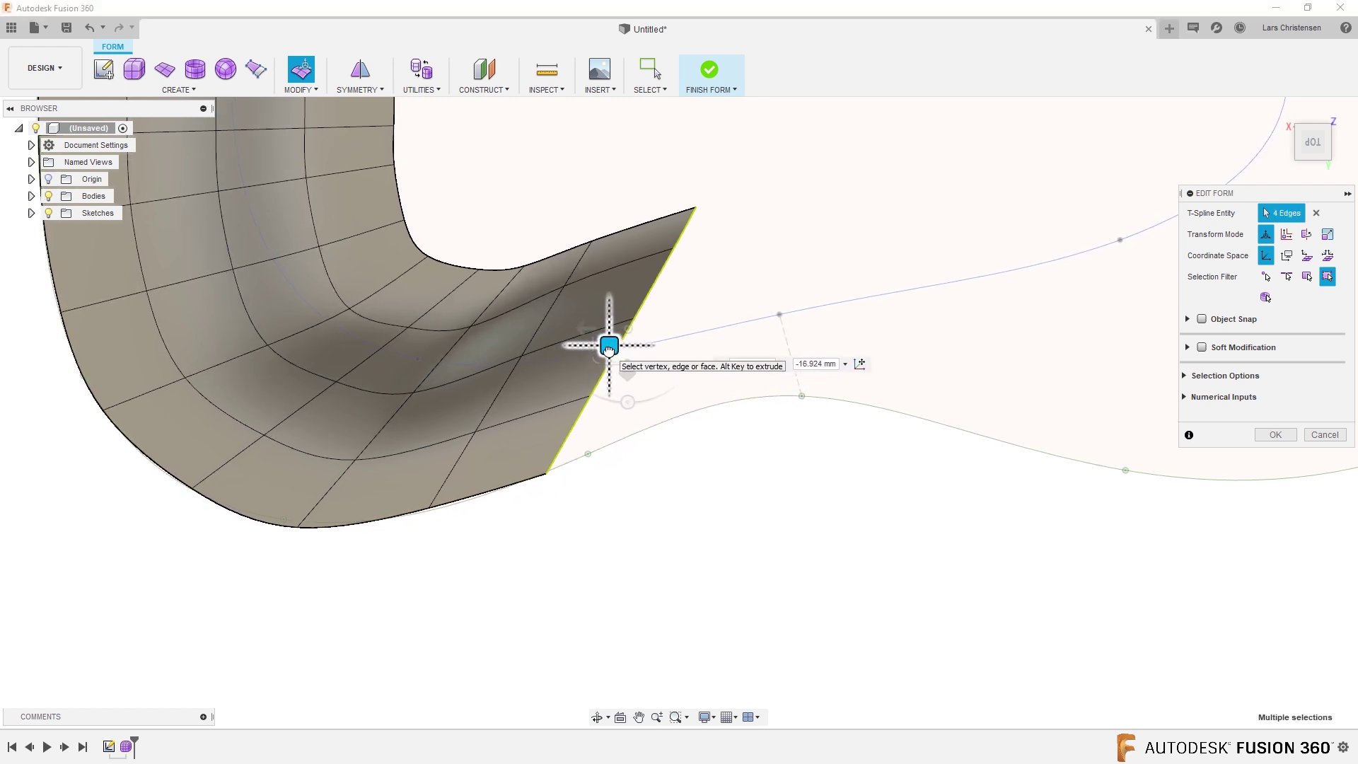
{"action": "left_click_drag", "start_coordinate": [626, 402], "coordinate": [648, 392]}
{"action": "left_click_drag", "start_coordinate": [604, 350], "coordinate": [557, 326]}
{"action": "left_click", "coordinate": [617, 191]}
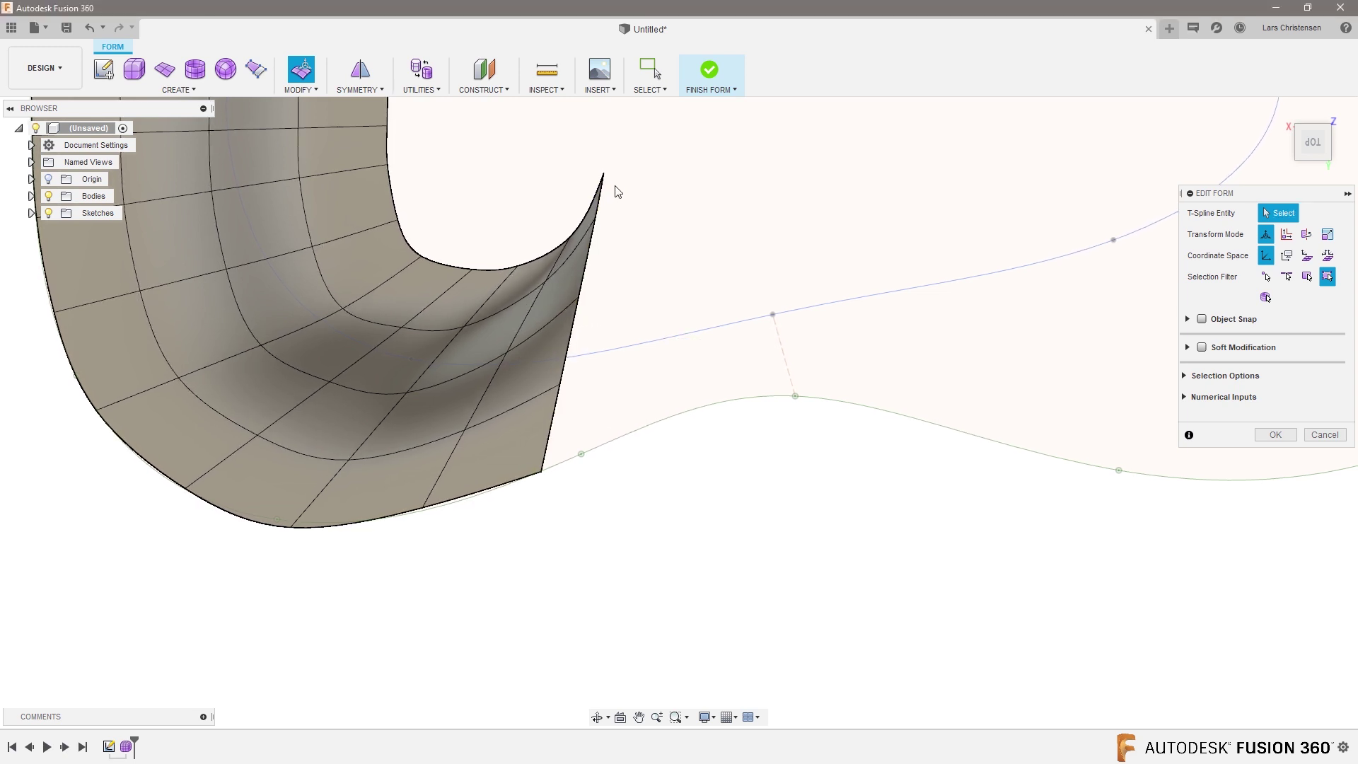
- Move the new row's inner corner vertex by about 3.6 and 12.4 mm in the top view and finish the form edit
{"action": "left_click", "coordinate": [604, 173]}
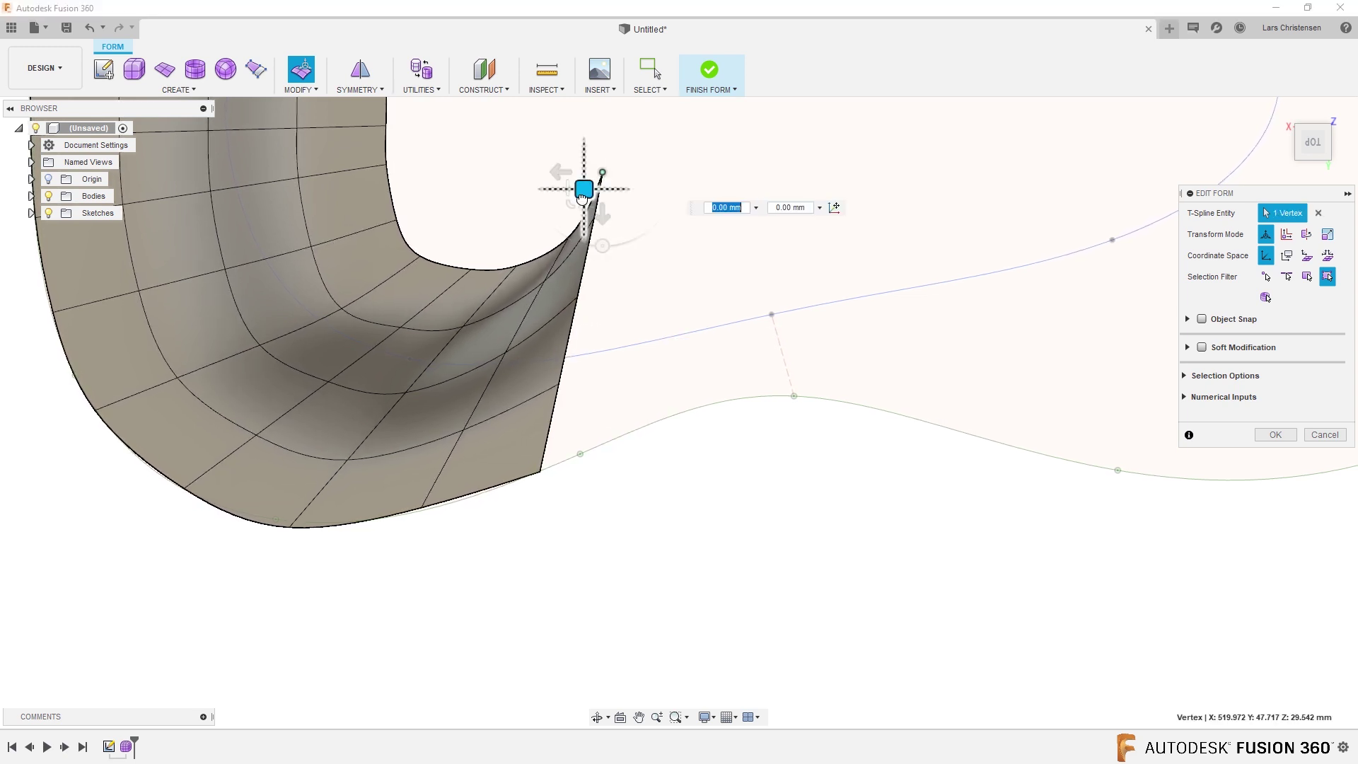
{"action": "left_click_drag", "start_coordinate": [579, 218], "coordinate": [570, 226]}
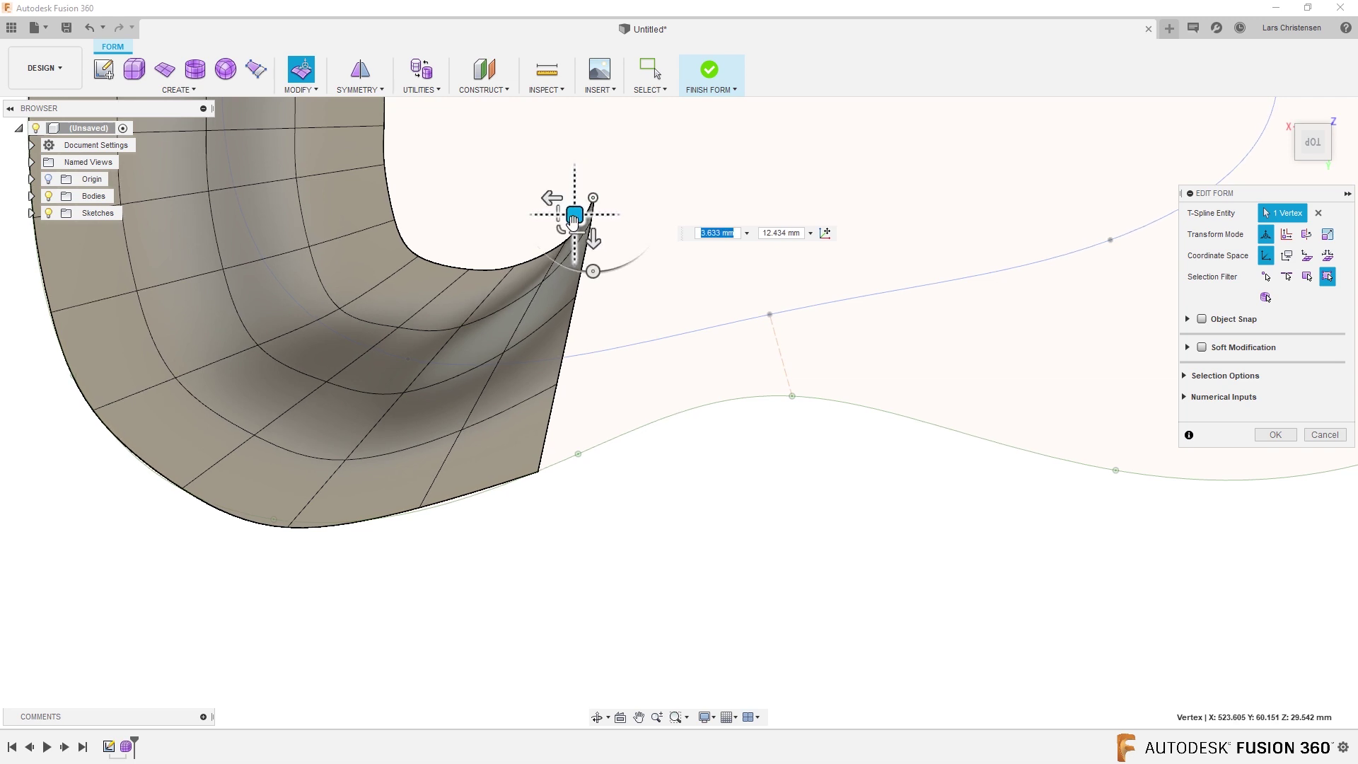
{"action": "left_click", "coordinate": [718, 332]}
{"action": "left_click", "coordinate": [1273, 435]}
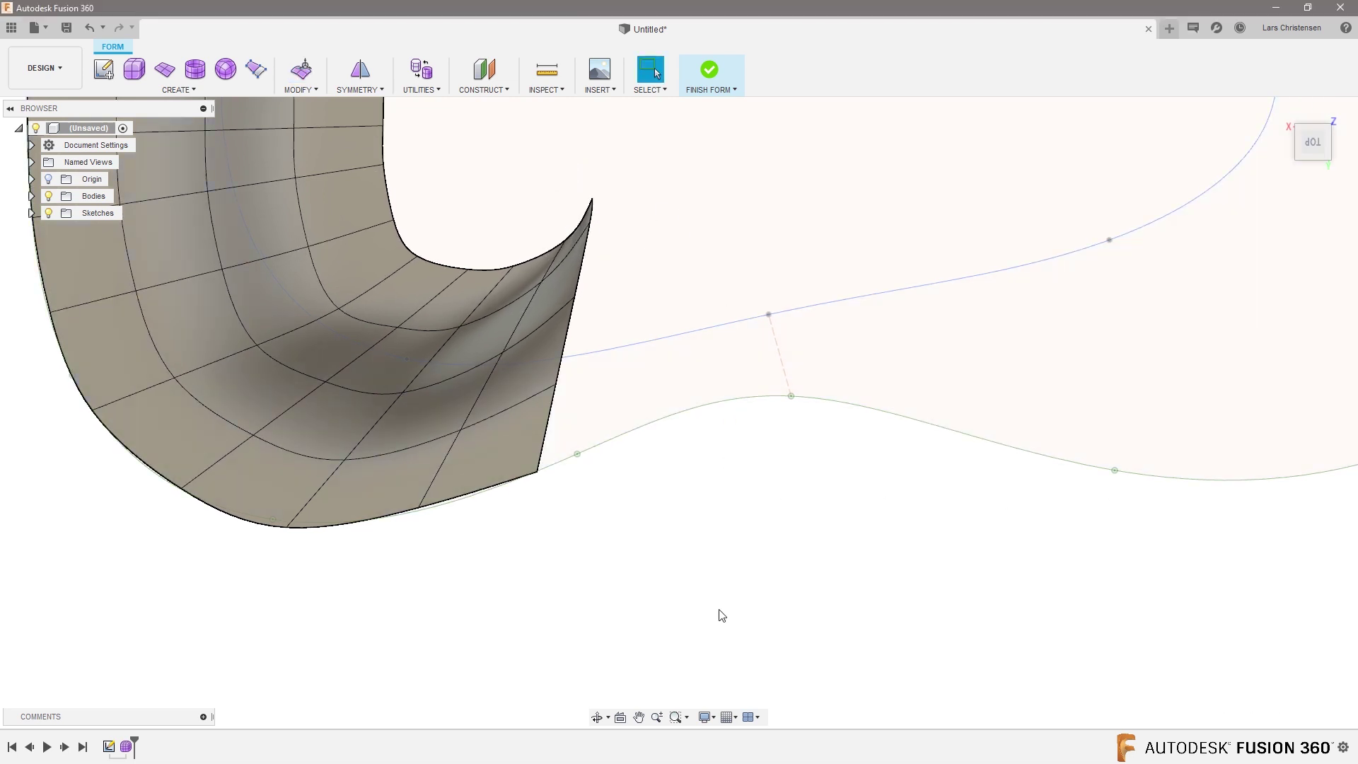
- Try adding a separate two-point plane of about 155.1 by 30.7 mm along the centre line beyond the curved strip
{"action": "mouse_move", "coordinate": [719, 615]}
{"action": "middle_mouse_down", "text": "shift"}
{"action": "mouse_move", "coordinate": [721, 627]}
{"action": "mouse_move", "coordinate": [657, 608]}
{"action": "mouse_move", "coordinate": [507, 537]}
{"action": "mouse_move", "coordinate": [594, 552]}
{"action": "mouse_move", "coordinate": [627, 576]}
{"action": "mouse_move", "coordinate": [263, 248]}
{"action": "middle_mouse_up", "text": "shift"}
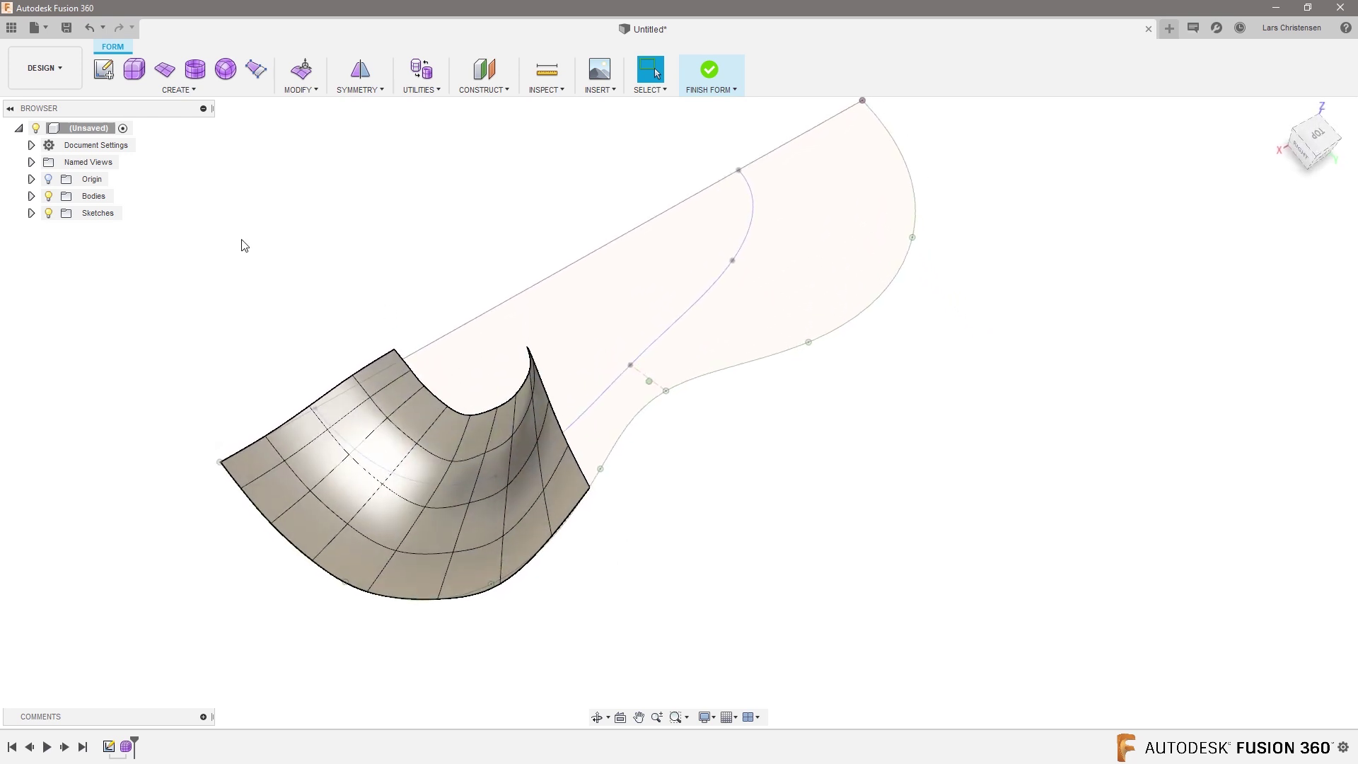
{"action": "left_click", "coordinate": [166, 70]}
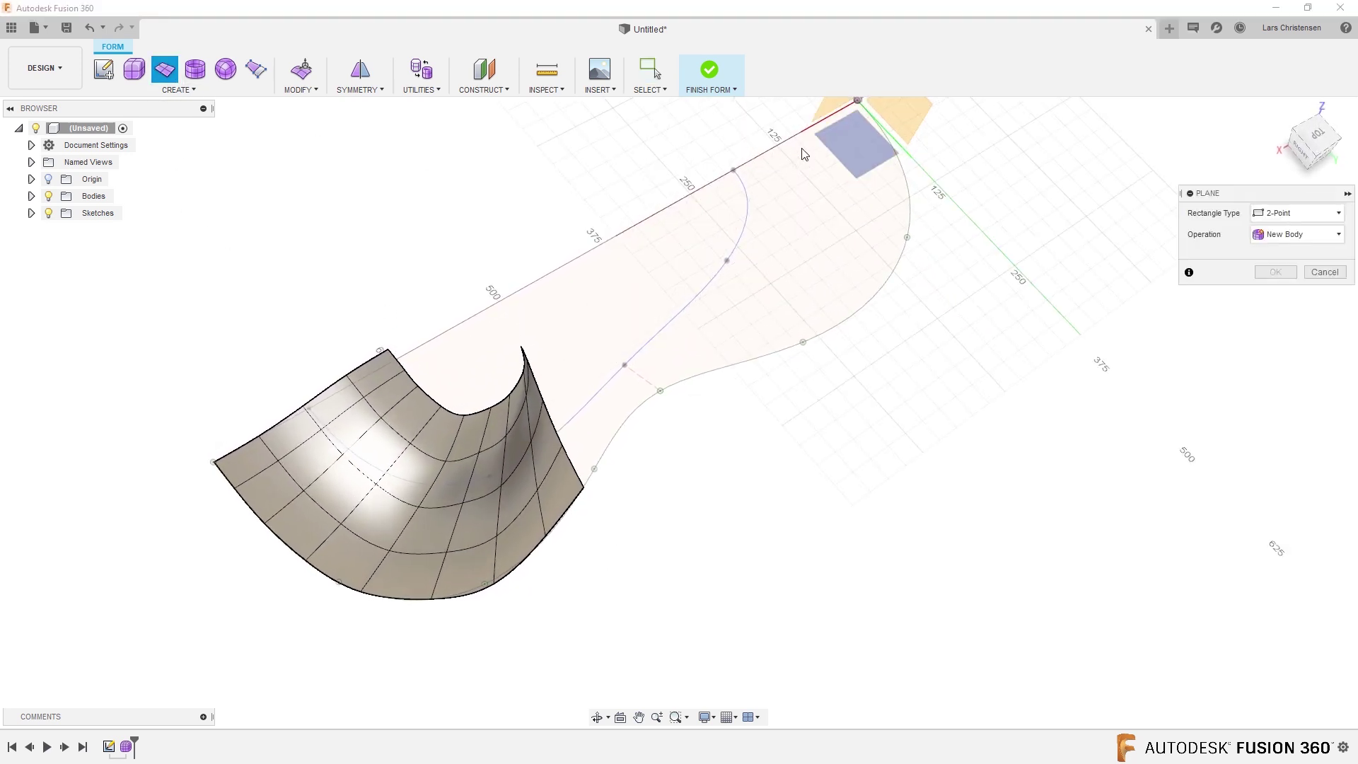
{"action": "left_click", "coordinate": [1322, 140]}
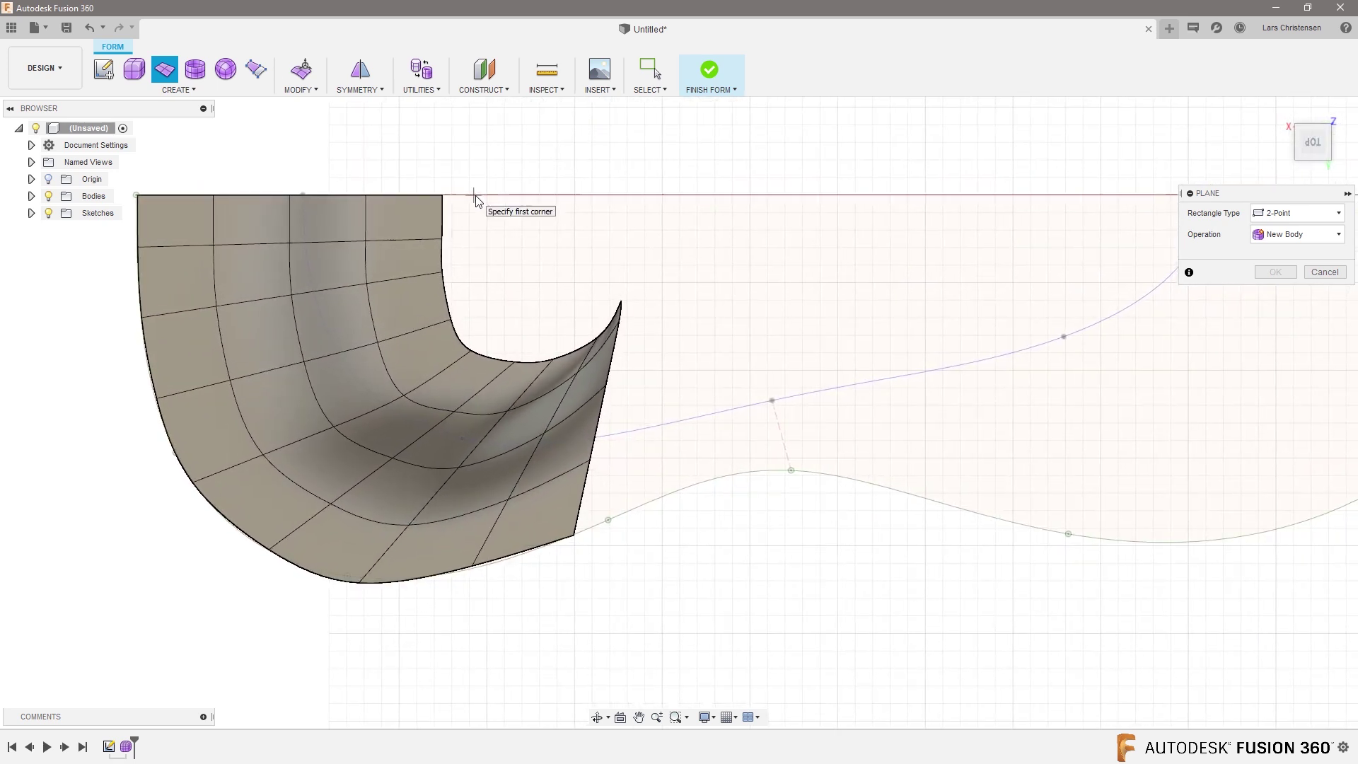
{"action": "left_click", "coordinate": [473, 195]}
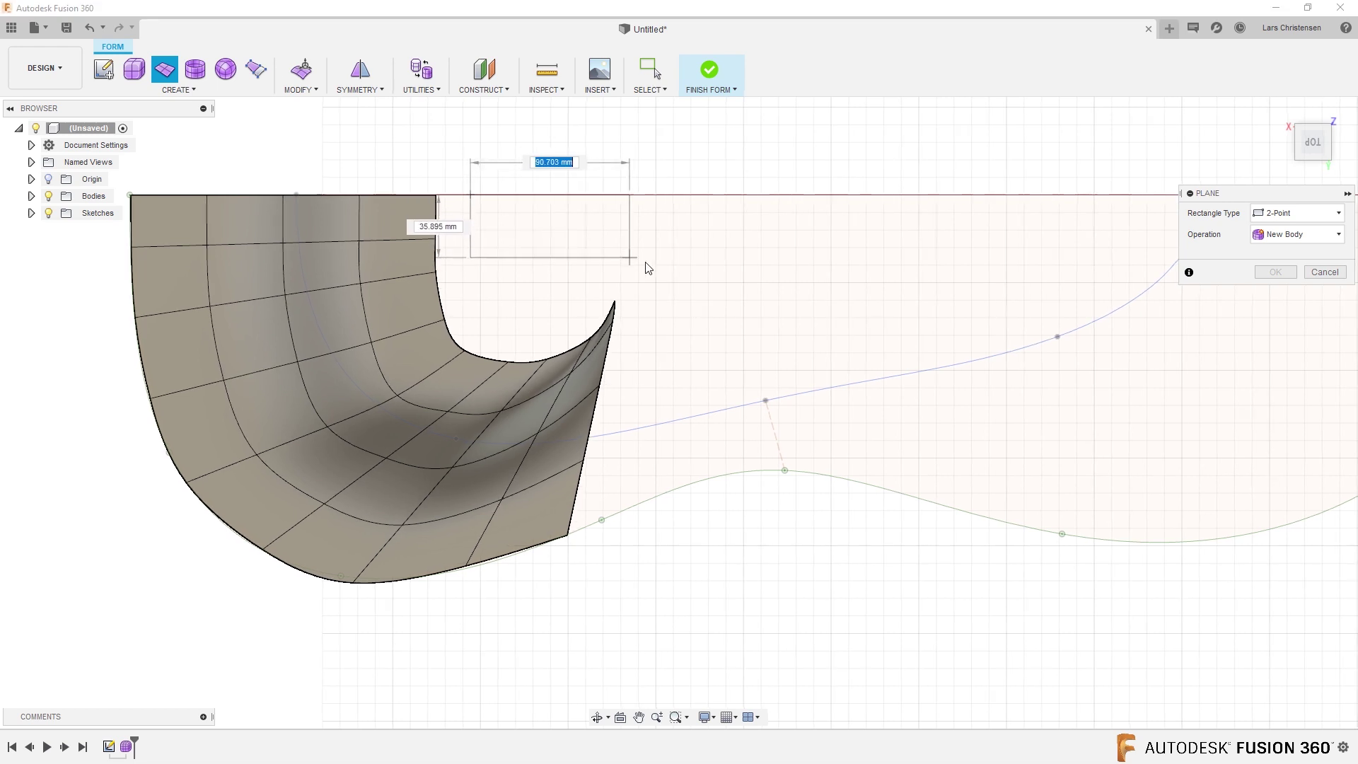
{"action": "left_click", "coordinate": [738, 249]}
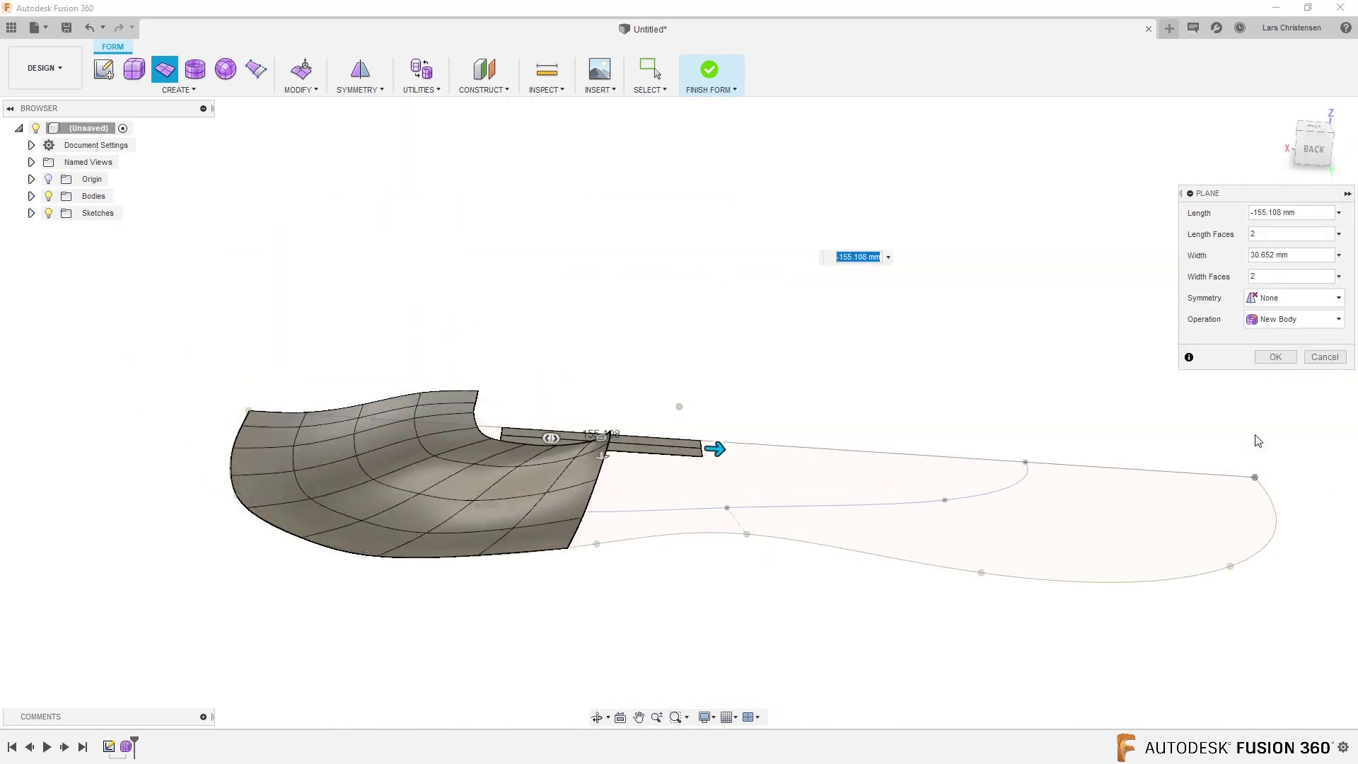
{"action": "left_click", "coordinate": [1272, 357]}
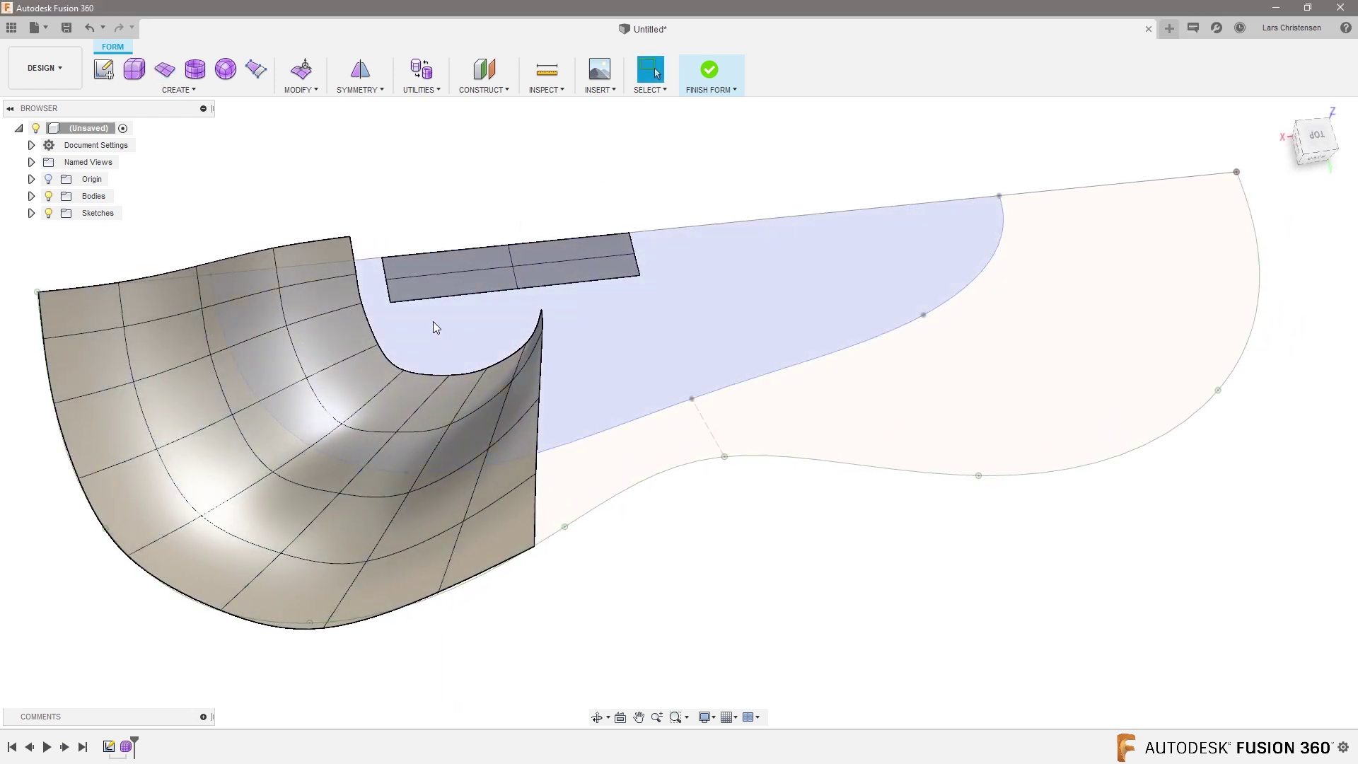
{"action": "key", "text": "ctrl+z"}
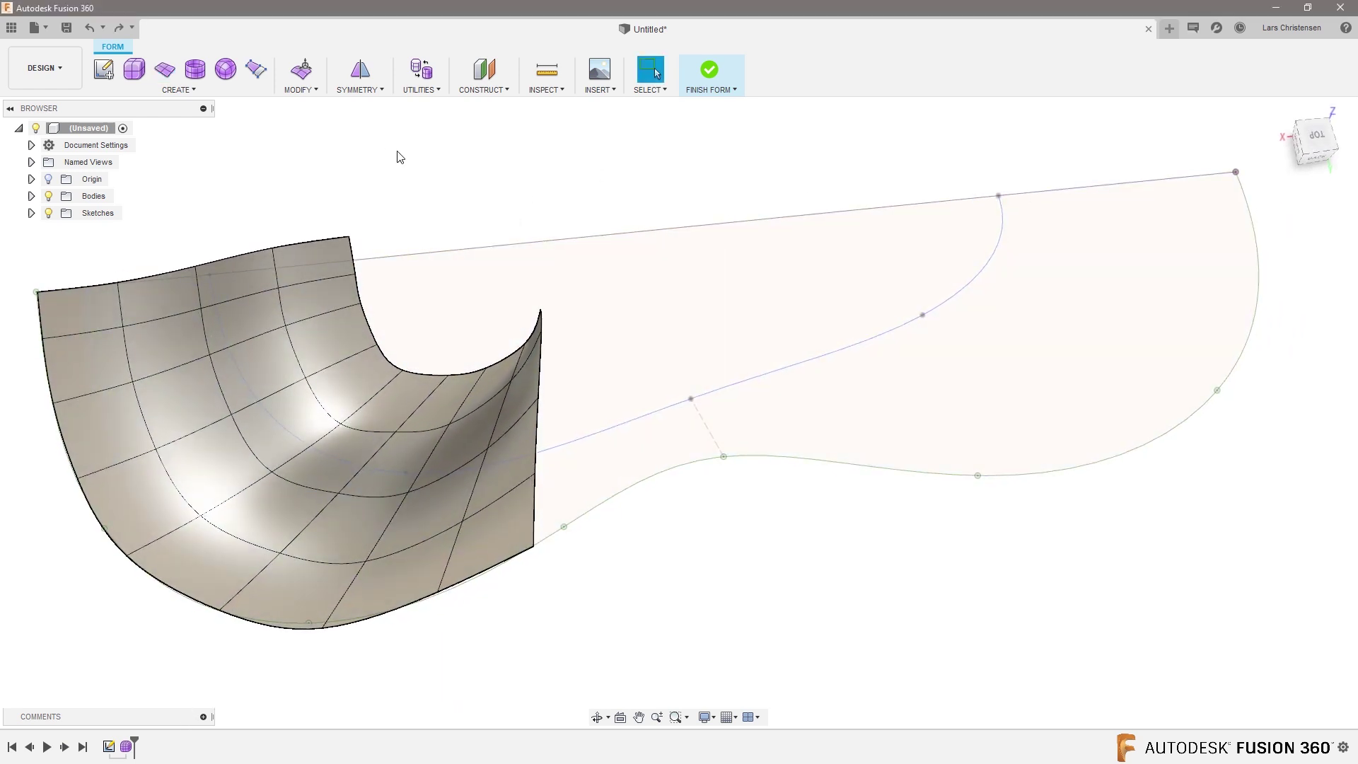
{"action": "left_click", "coordinate": [166, 69]}
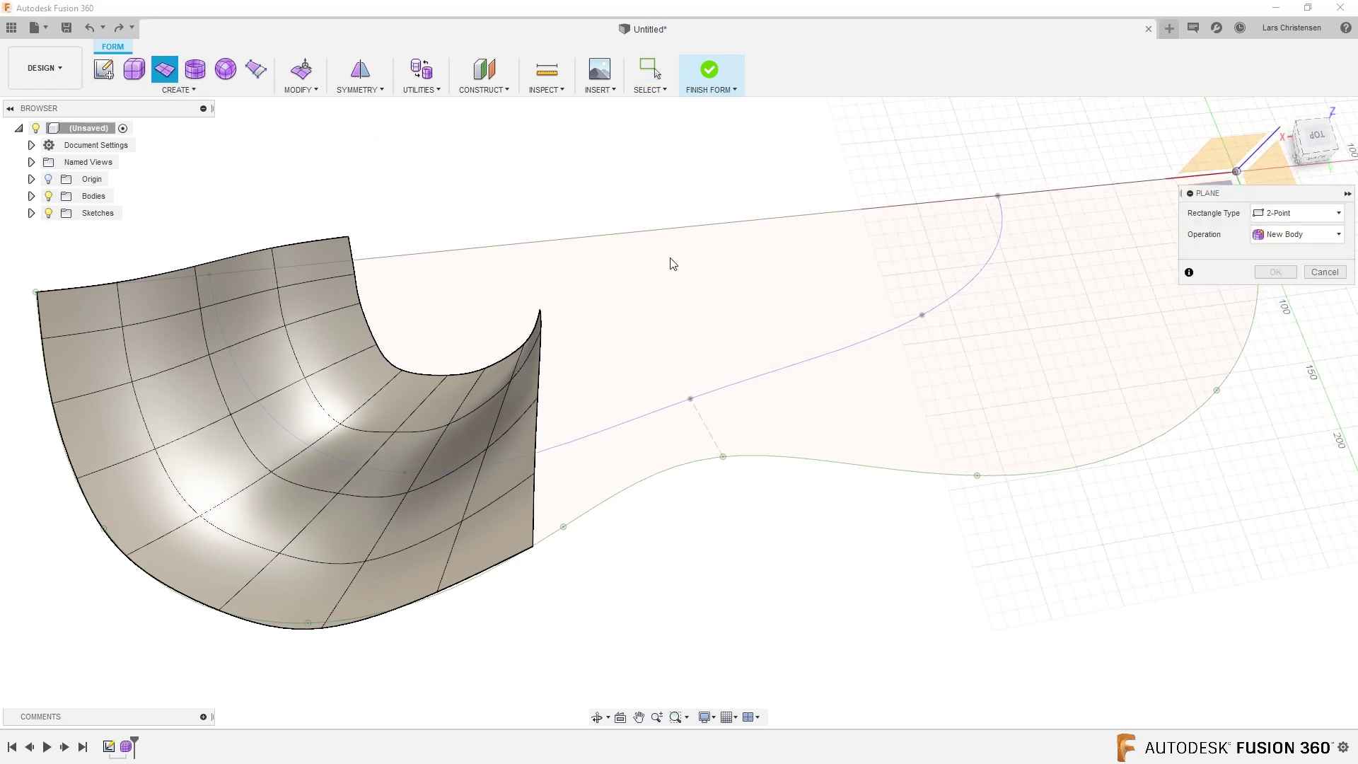
{"action": "left_click", "coordinate": [1314, 138]}
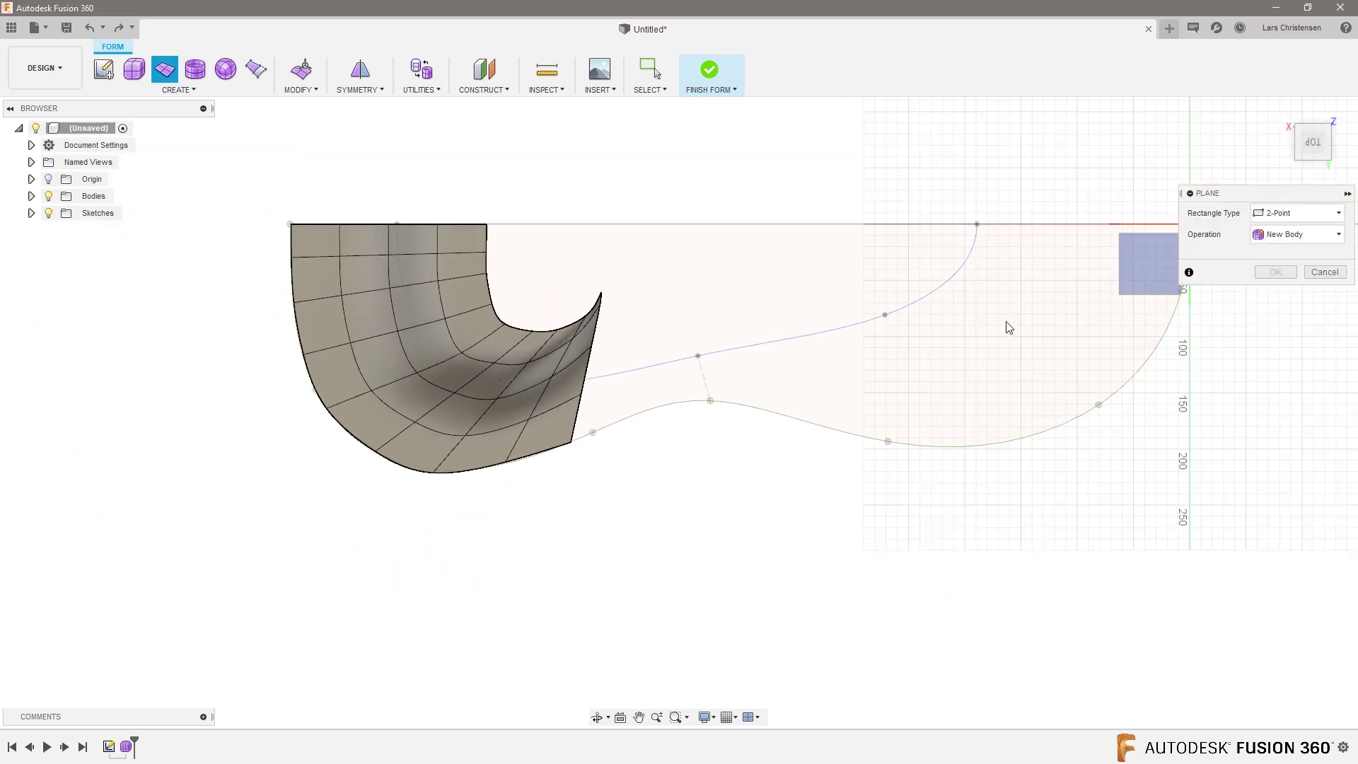
{"action": "scroll", "coordinate": [541, 228], "scroll_direction": "up", "scroll_amount": 3}
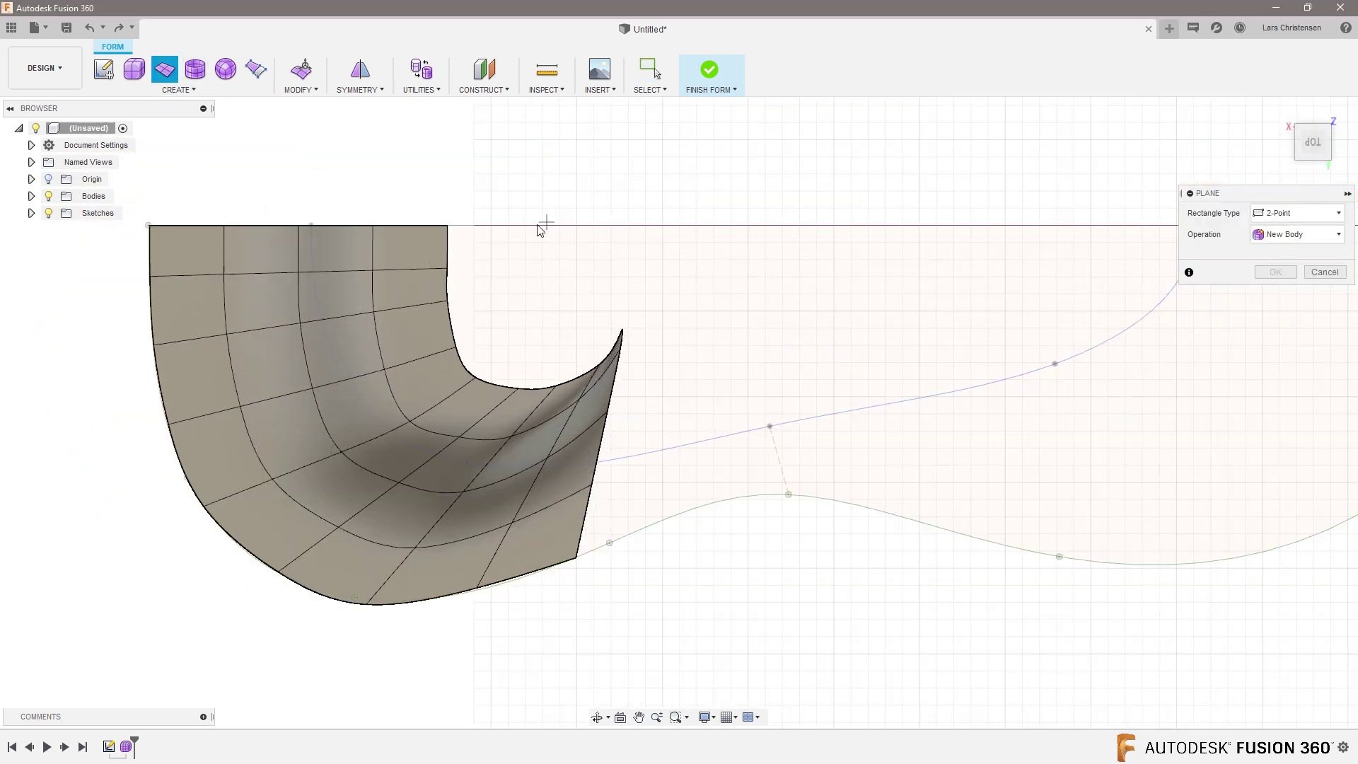
{"action": "left_click", "coordinate": [472, 225]}
{"action": "left_click", "coordinate": [727, 293]}
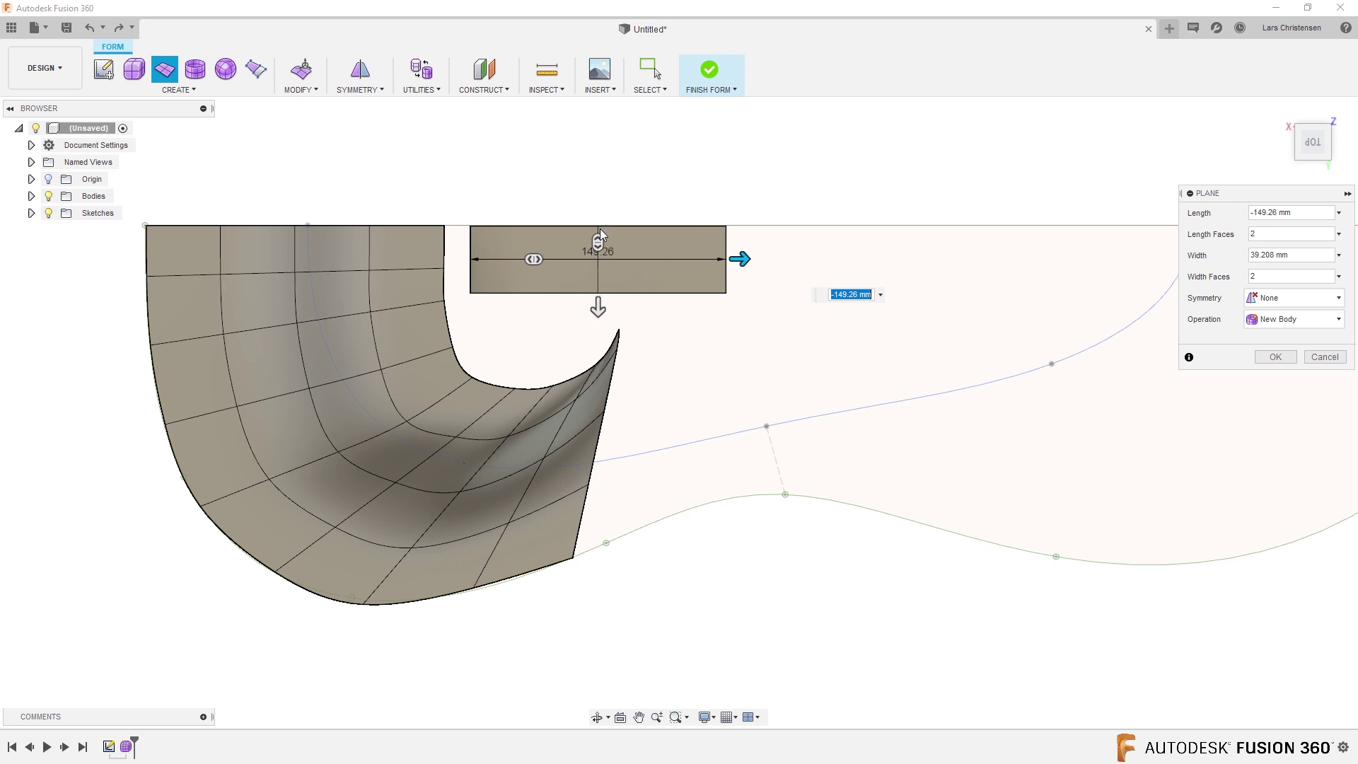
{"action": "type", "text": "6"}
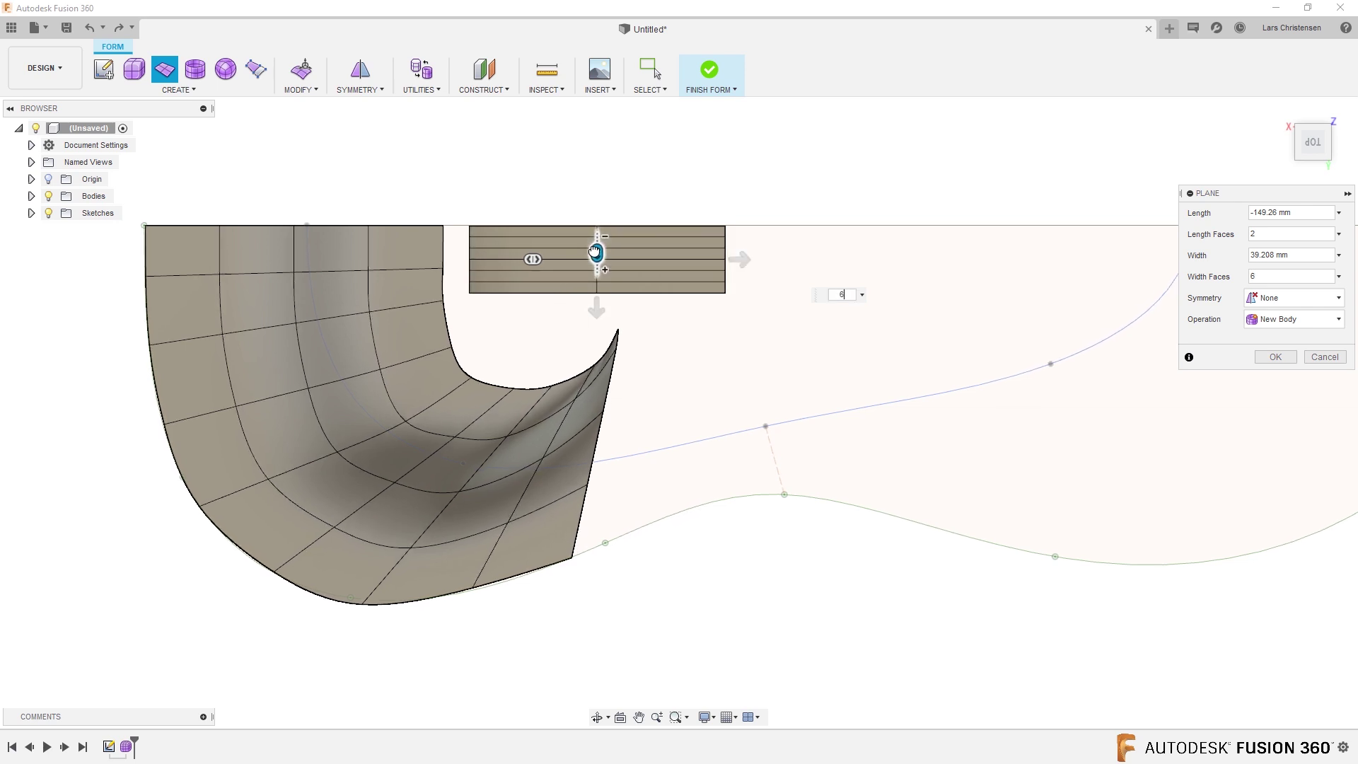
{"action": "key", "text": "Escape"}
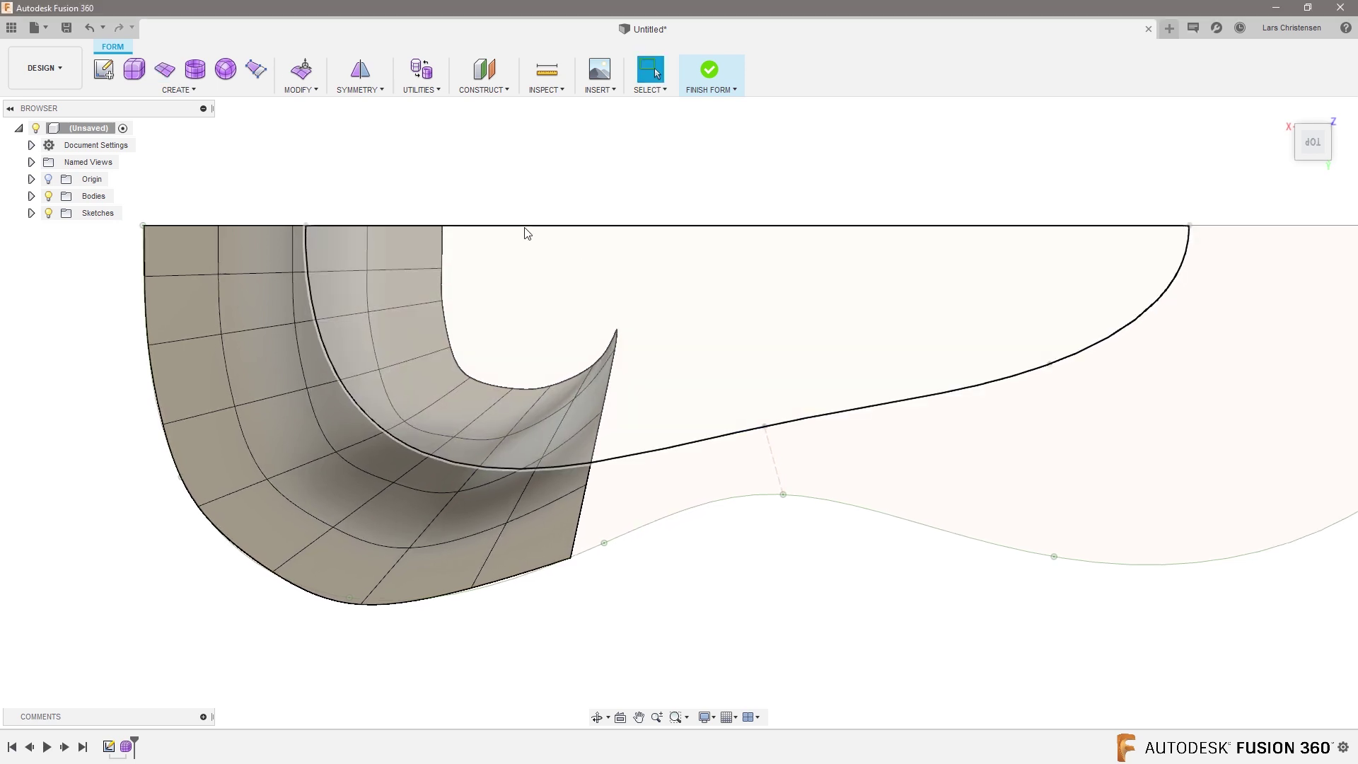
- Create a two-point plane of about 169.7 by 31.5 mm along the centre line beyond the strip, with 9 length and 2 width faces
{"action": "left_click", "coordinate": [165, 71]}
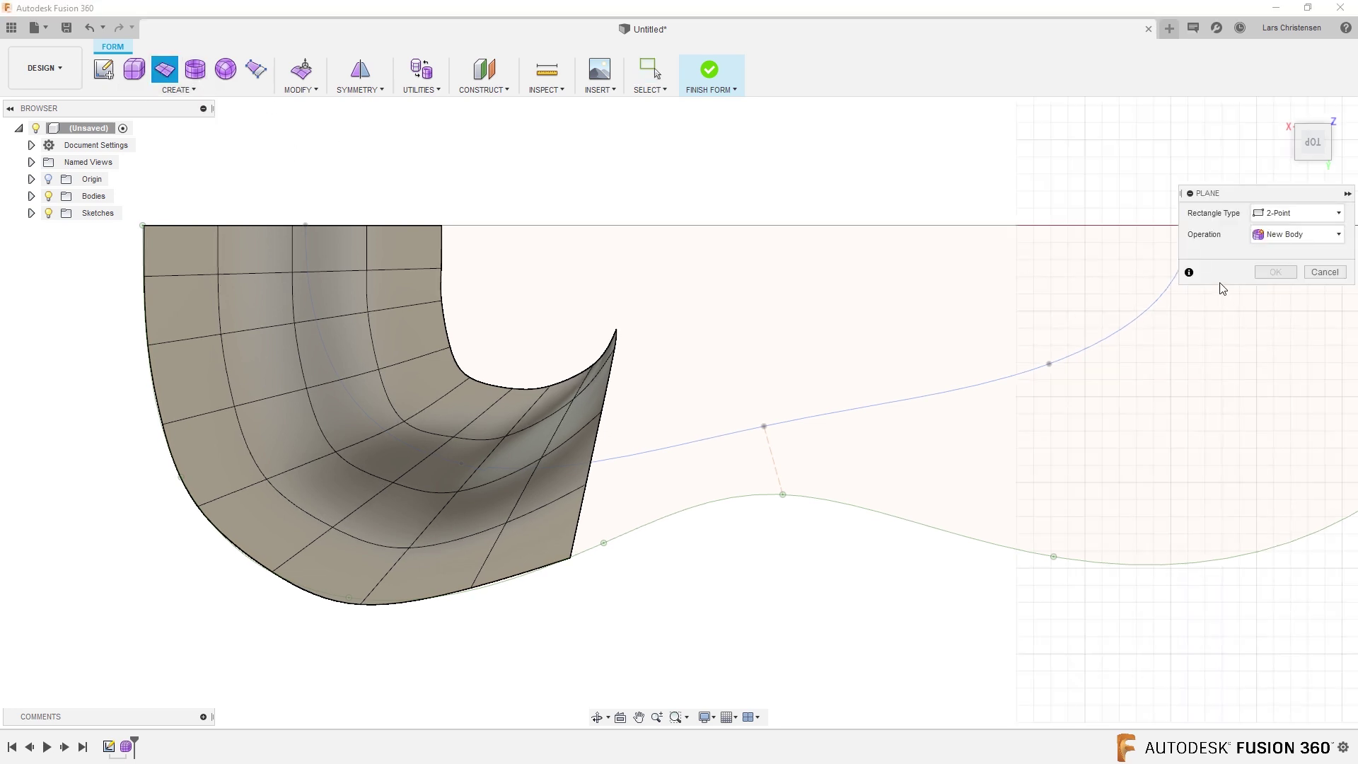
{"action": "scroll", "coordinate": [533, 417], "scroll_direction": "down", "scroll_amount": 3}
{"action": "left_click", "coordinate": [1016, 348]}
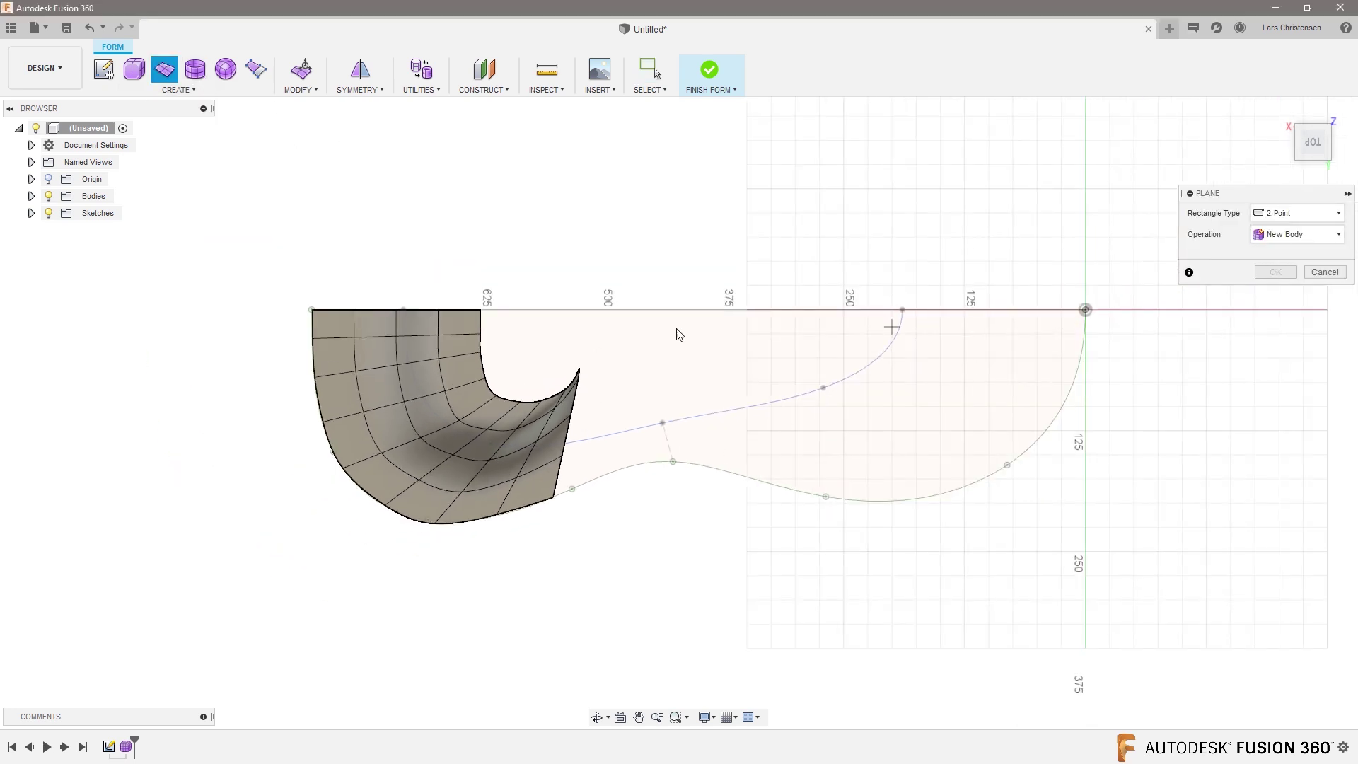
{"action": "scroll", "coordinate": [525, 326], "scroll_direction": "up", "scroll_amount": 3}
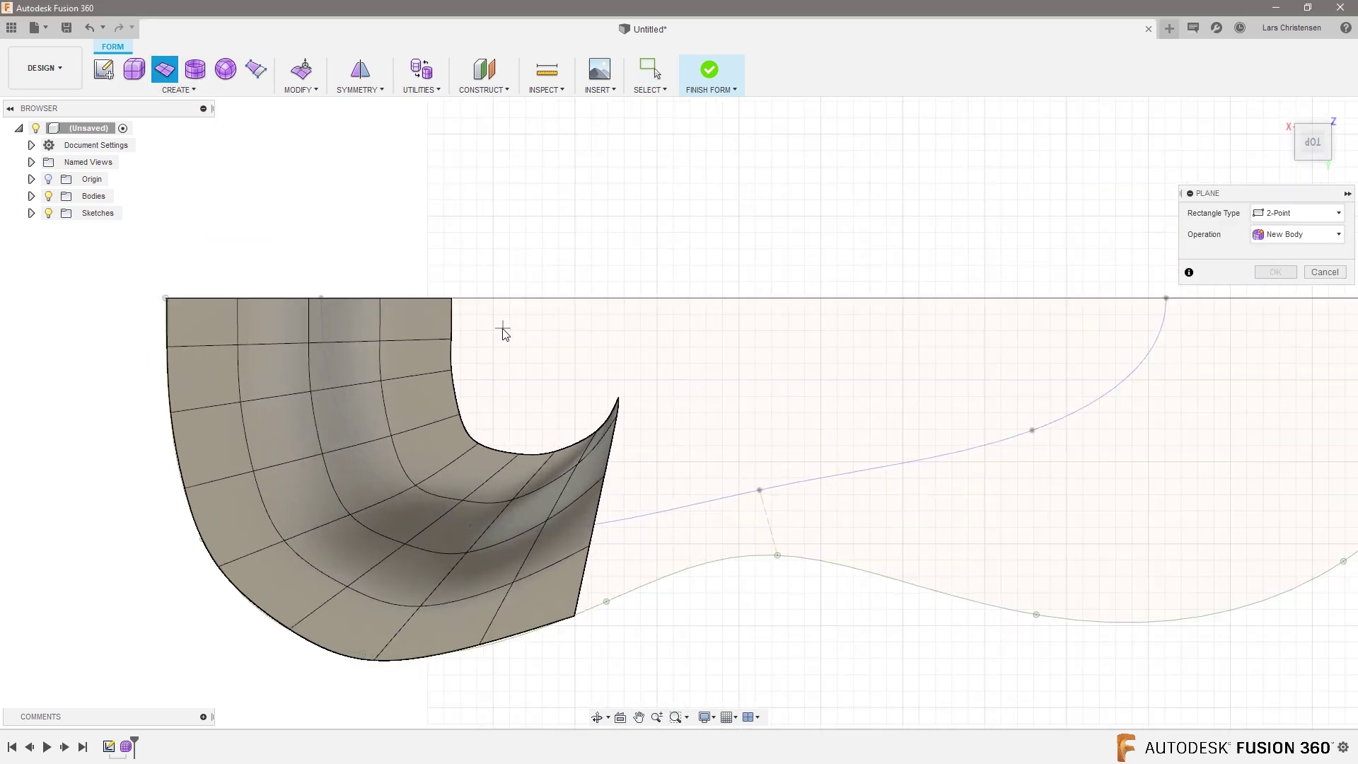
{"action": "left_click", "coordinate": [474, 297]}
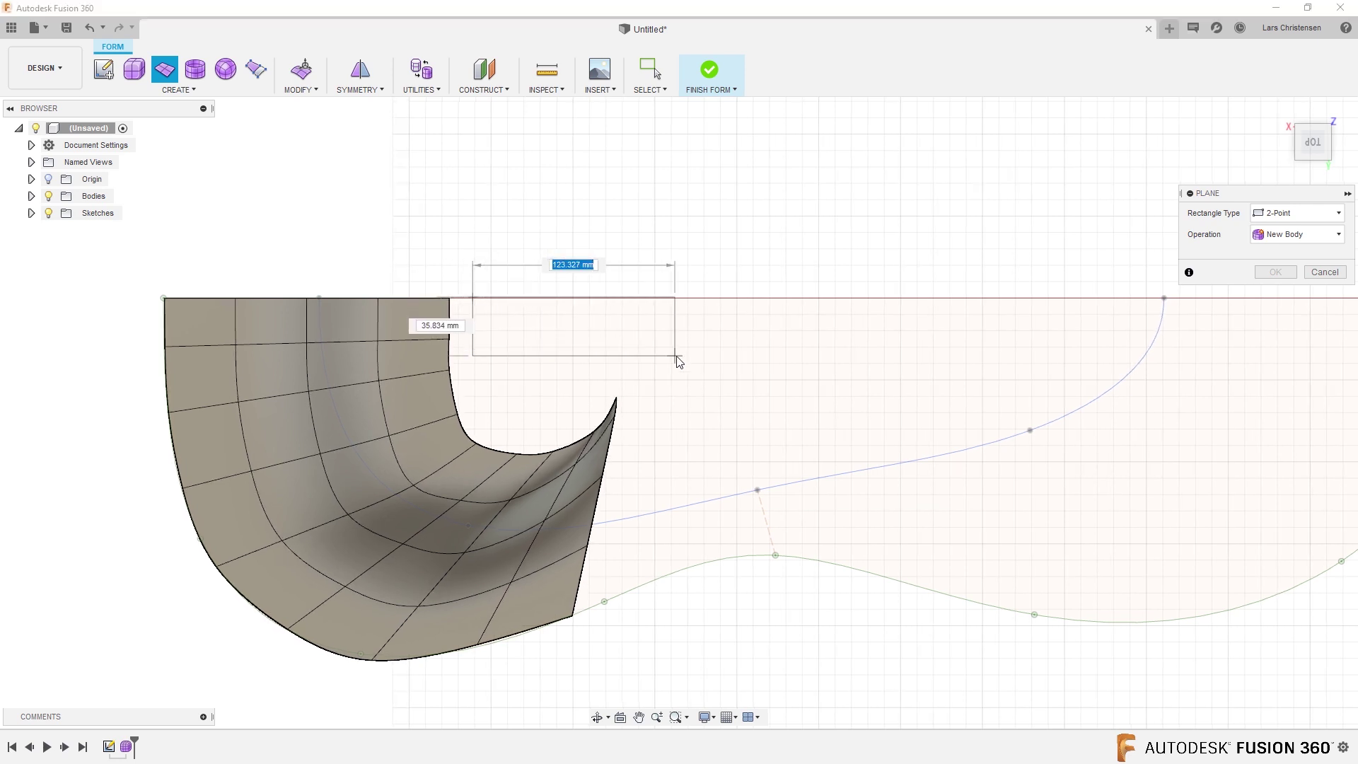
{"action": "left_click", "coordinate": [745, 343]}
{"action": "scroll", "coordinate": [607, 379], "scroll_direction": "up", "scroll_amount": 2}
{"action": "left_click", "coordinate": [504, 298]}
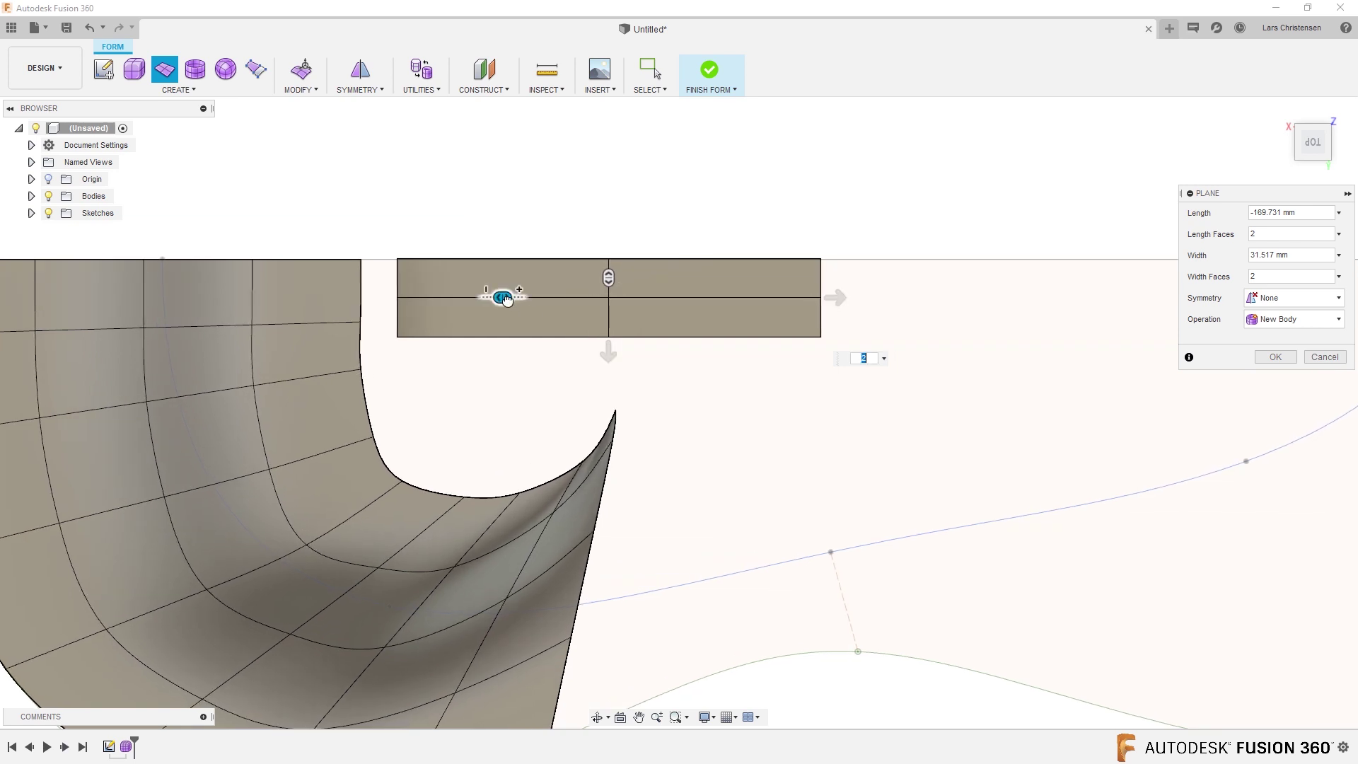
{"action": "left_click_drag", "start_coordinate": [533, 300], "coordinate": [603, 304]}
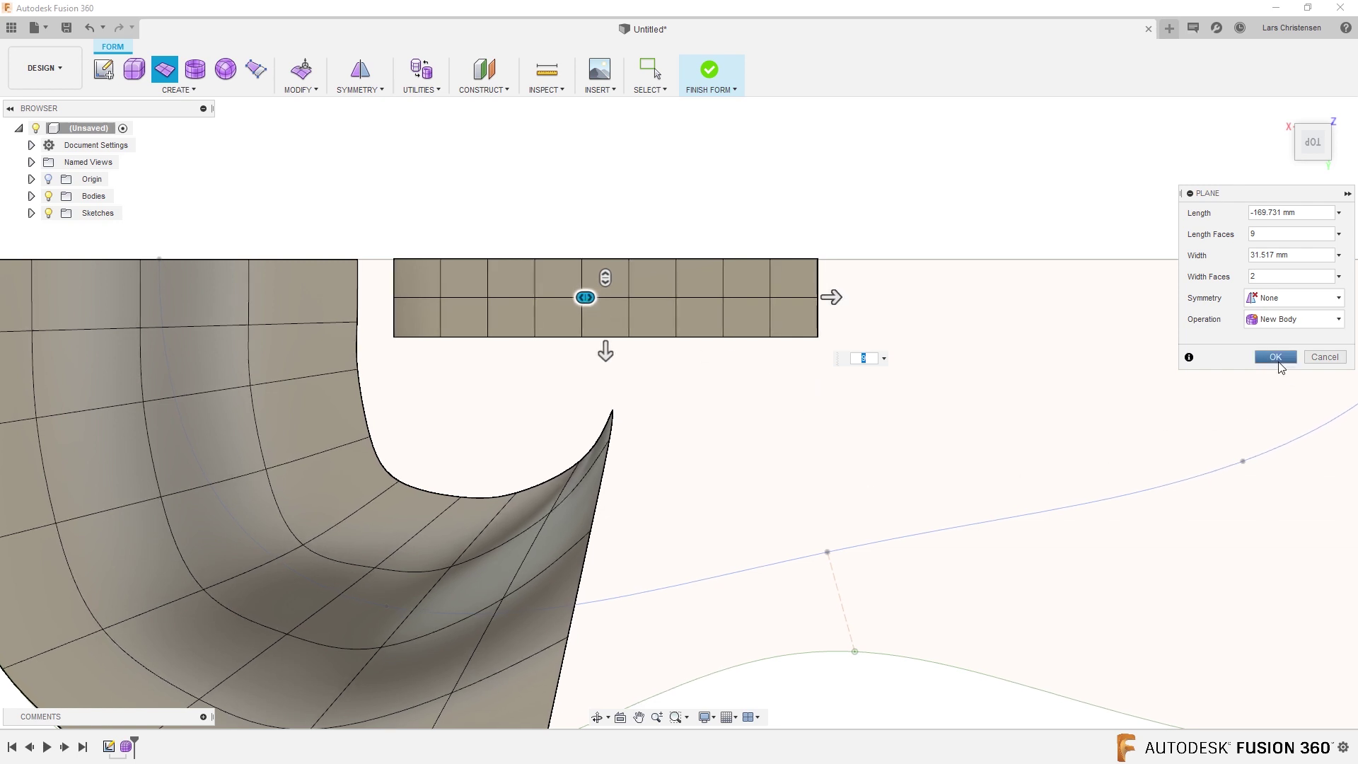
{"action": "left_click", "coordinate": [1275, 356]}
- Raise the whole new plane by about 32.2 mm in the back view to the height of the strip's inner edge
{"action": "middle_click_drag", "start_coordinate": [956, 449], "coordinate": [698, 318], "text": "shift"}
{"action": "scroll", "coordinate": [698, 318], "scroll_direction": "up", "scroll_amount": 2}
{"action": "right_click", "coordinate": [721, 262]}
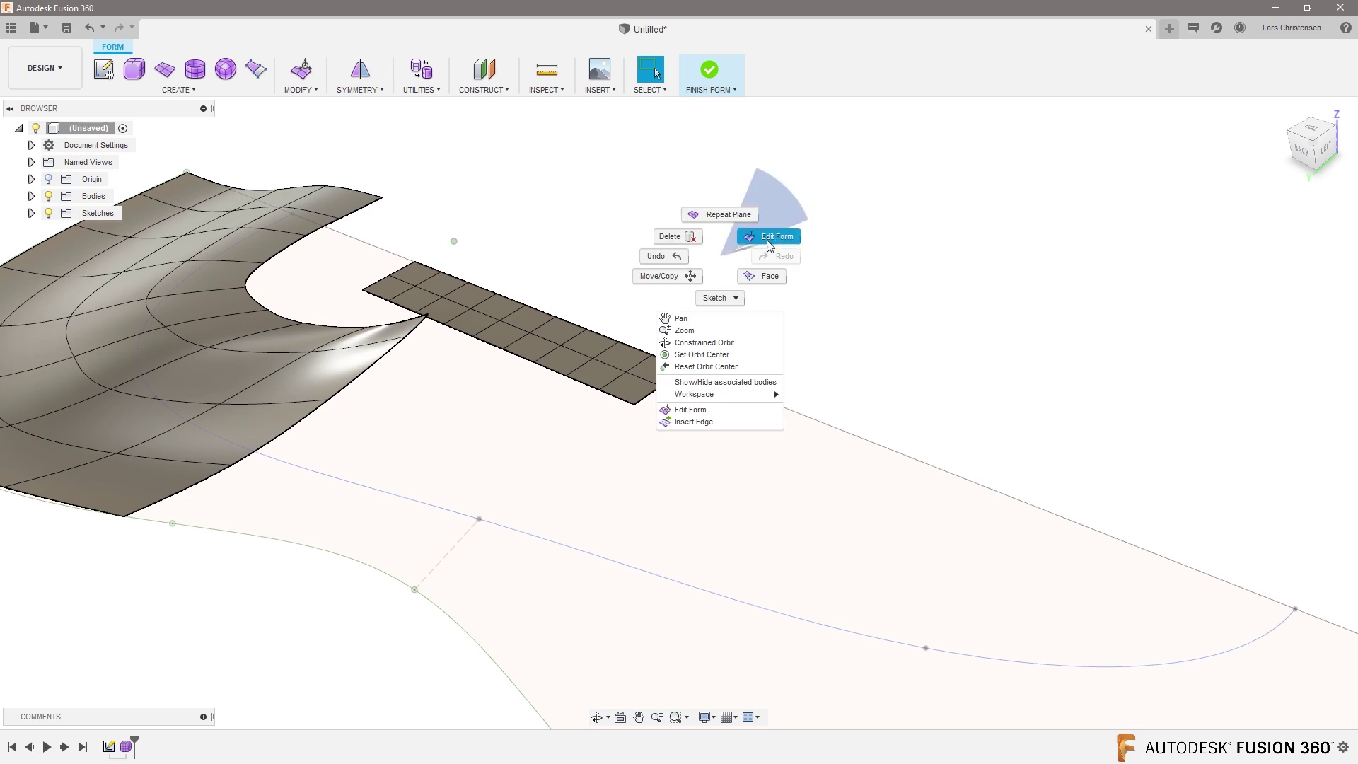
{"action": "left_click", "coordinate": [767, 234]}
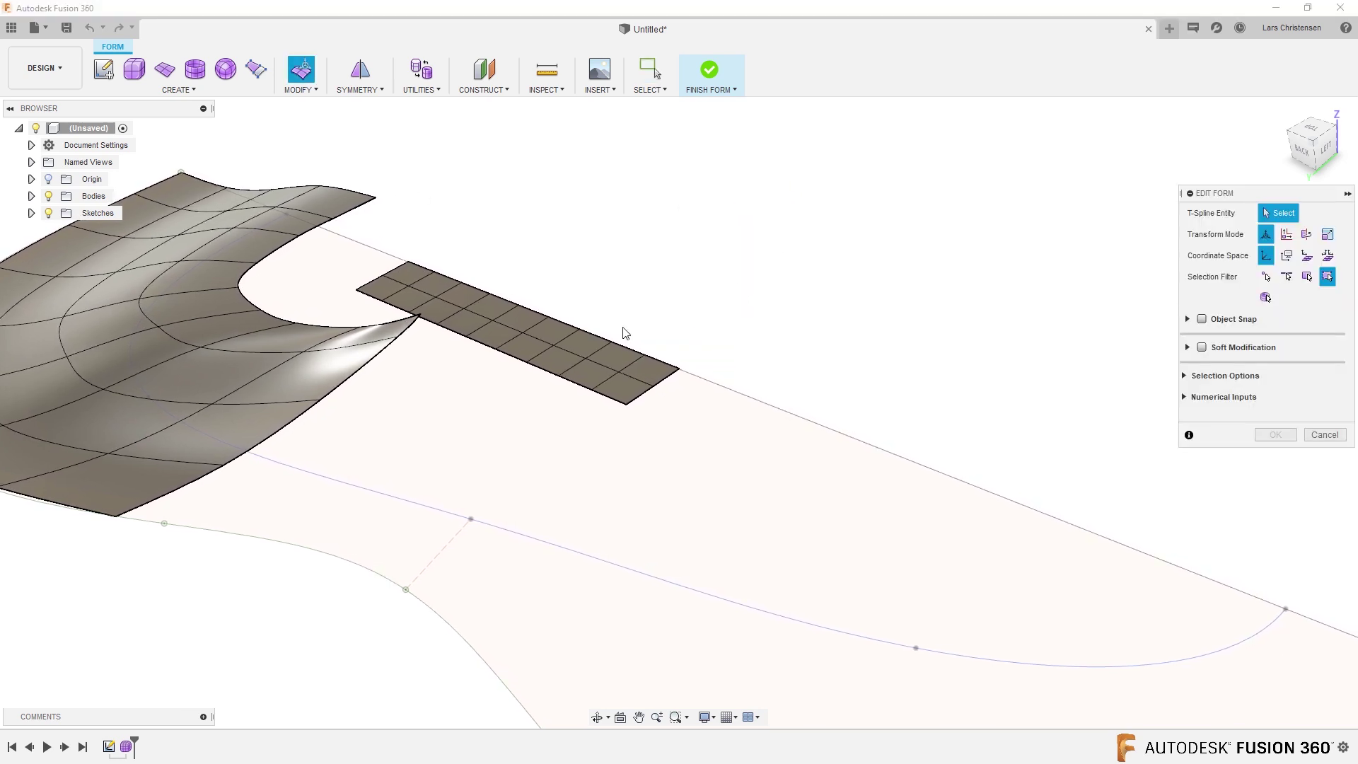
{"action": "middle_click_drag", "start_coordinate": [624, 334], "coordinate": [406, 318], "text": "shift"}
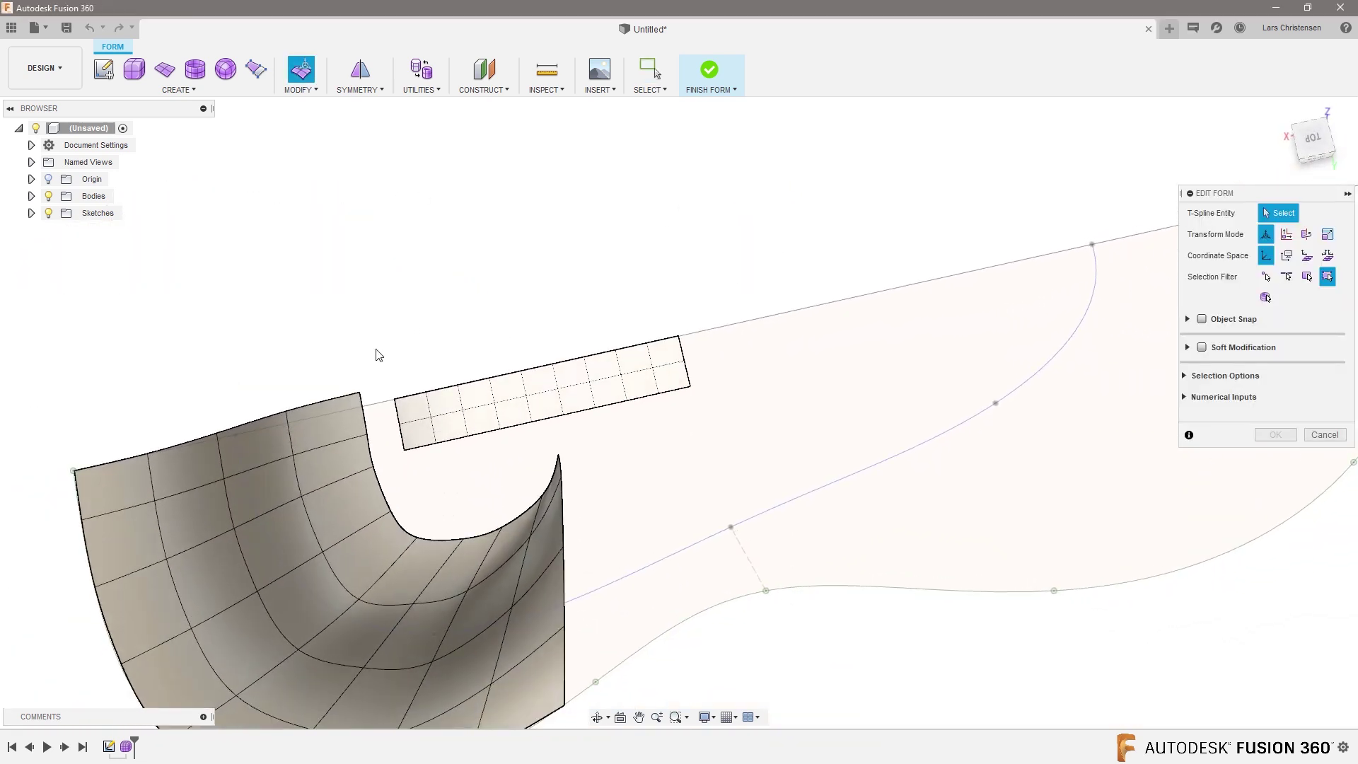
{"action": "left_click_drag", "start_coordinate": [375, 345], "coordinate": [777, 443]}
{"action": "left_click_drag", "start_coordinate": [781, 442], "coordinate": [388, 316]}
{"action": "left_click", "coordinate": [753, 463]}
{"action": "left_click", "coordinate": [712, 449]}
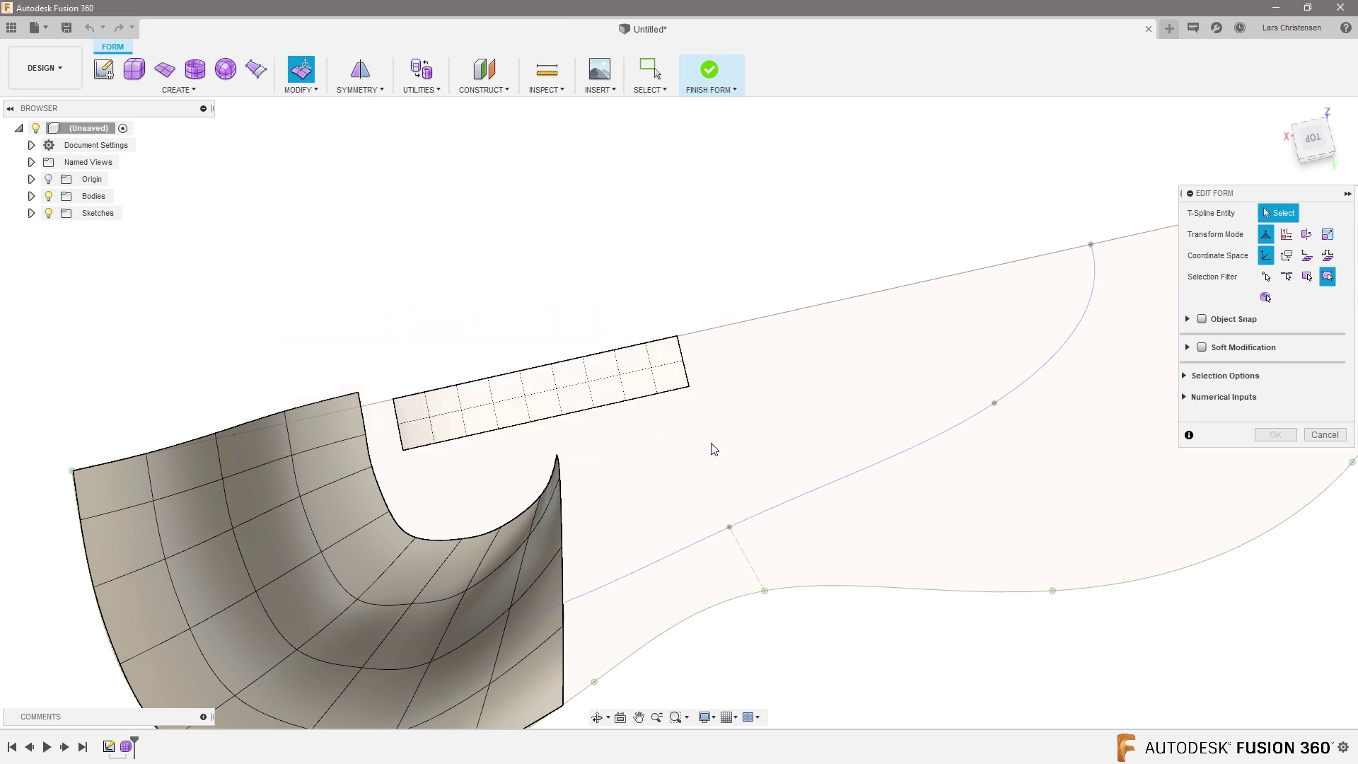
{"action": "middle_click_drag", "start_coordinate": [712, 448], "coordinate": [742, 421], "text": "shift"}
{"action": "left_click_drag", "start_coordinate": [743, 417], "coordinate": [388, 300]}
{"action": "middle_click_drag", "start_coordinate": [576, 332], "coordinate": [594, 183], "text": "shift"}
{"action": "left_click", "coordinate": [1309, 156]}
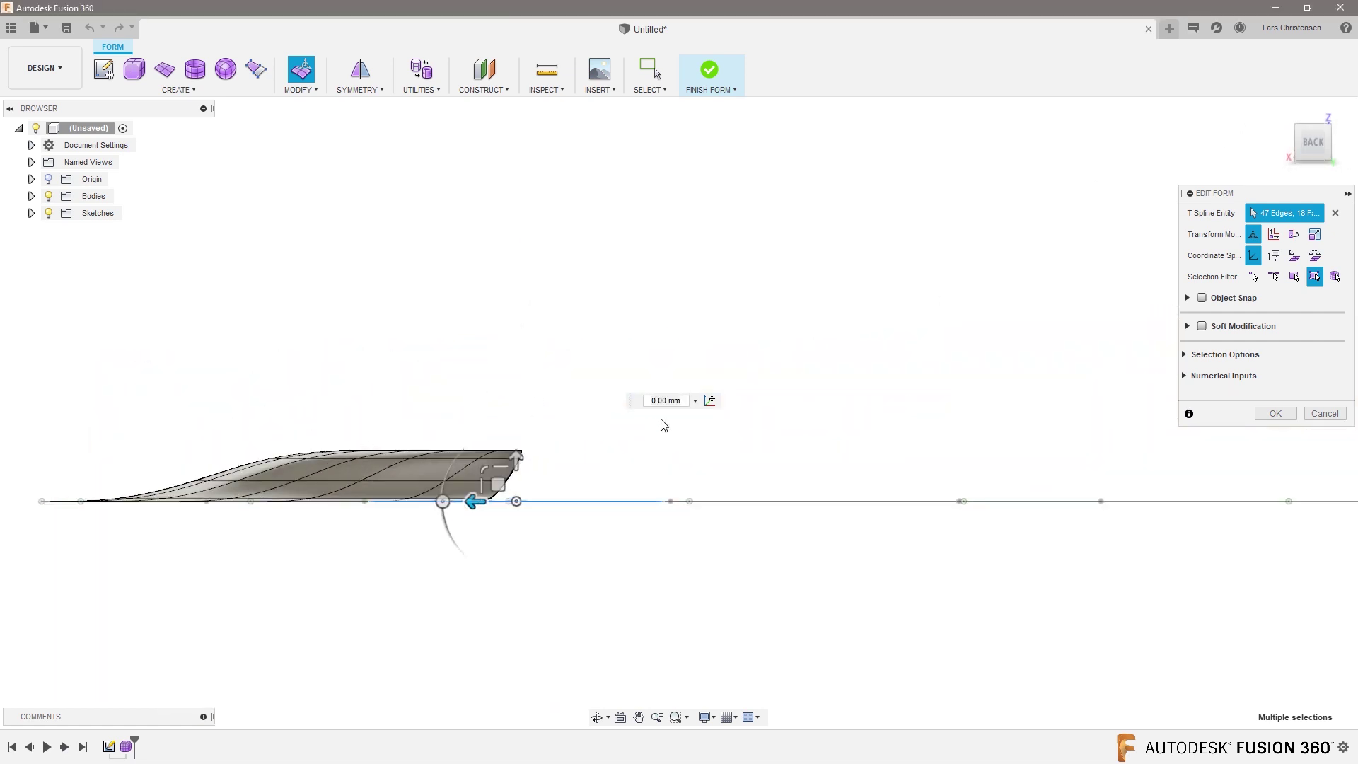
{"action": "left_click_drag", "start_coordinate": [521, 453], "coordinate": [510, 439]}
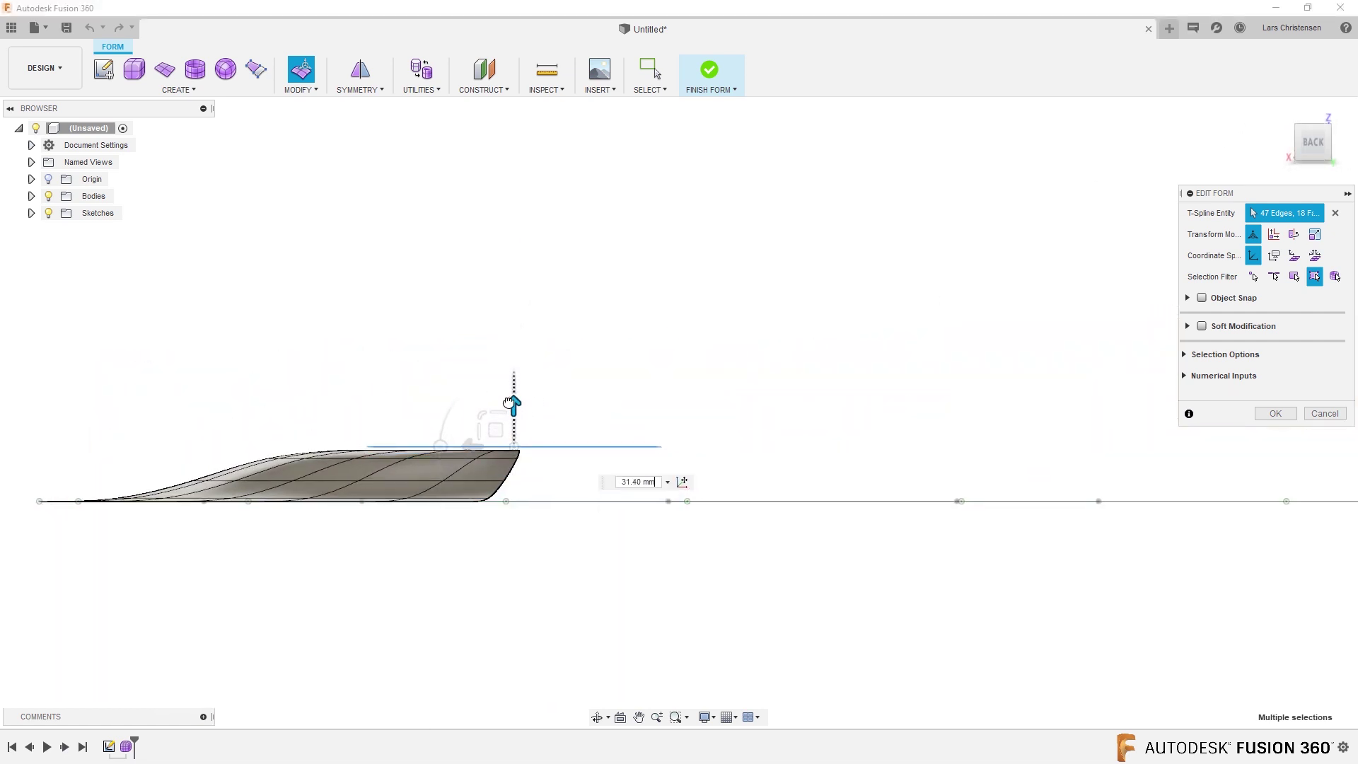
{"action": "middle_click_drag", "start_coordinate": [766, 389], "coordinate": [610, 375], "text": "shift"}
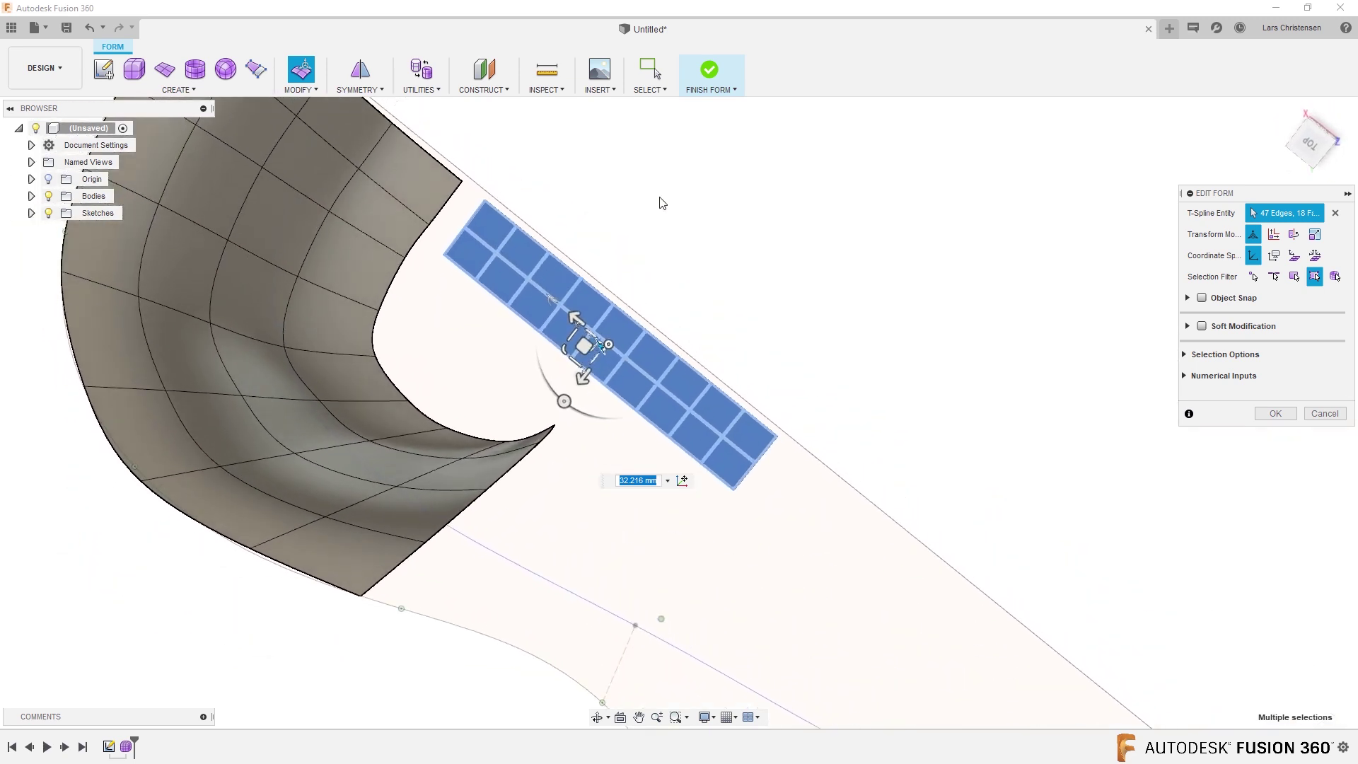
{"action": "left_click", "coordinate": [708, 224]}
- Widen the raised plane by about 25 mm, moving its inner long edge away from the centre line and extruding one more row
{"action": "middle_click_drag", "start_coordinate": [709, 224], "coordinate": [654, 304], "text": "shift"}
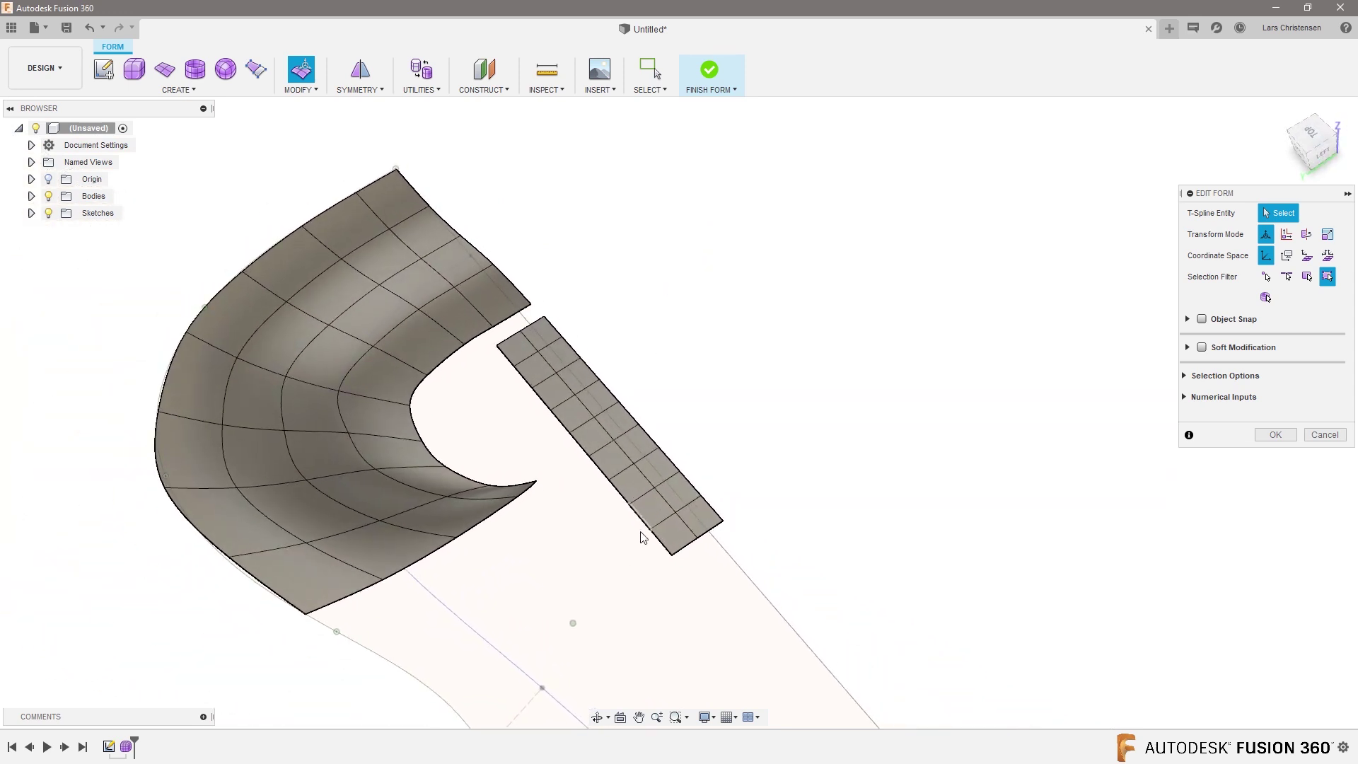
{"action": "double_click", "coordinate": [620, 494]}
{"action": "scroll", "coordinate": [574, 455], "scroll_direction": "up", "scroll_amount": 3}
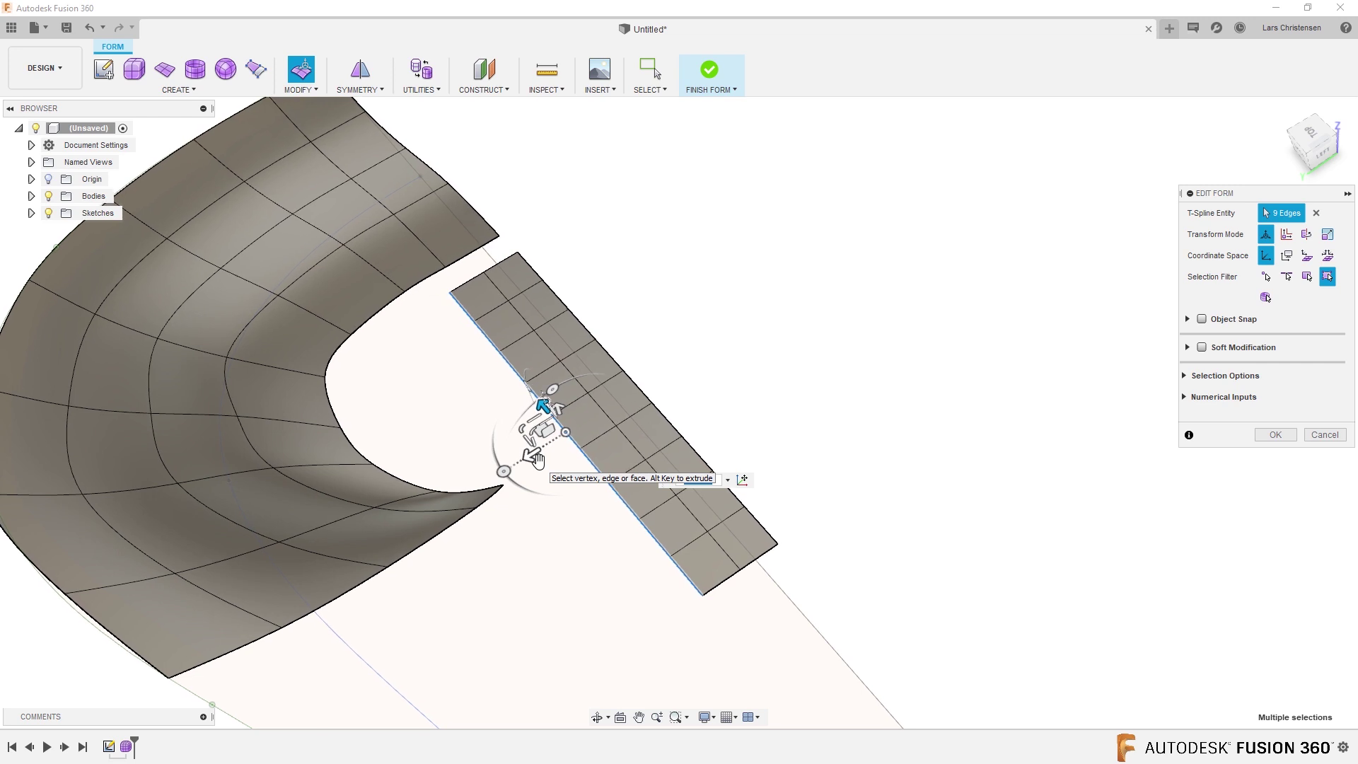
{"action": "left_click_drag", "start_coordinate": [538, 460], "coordinate": [493, 476]}
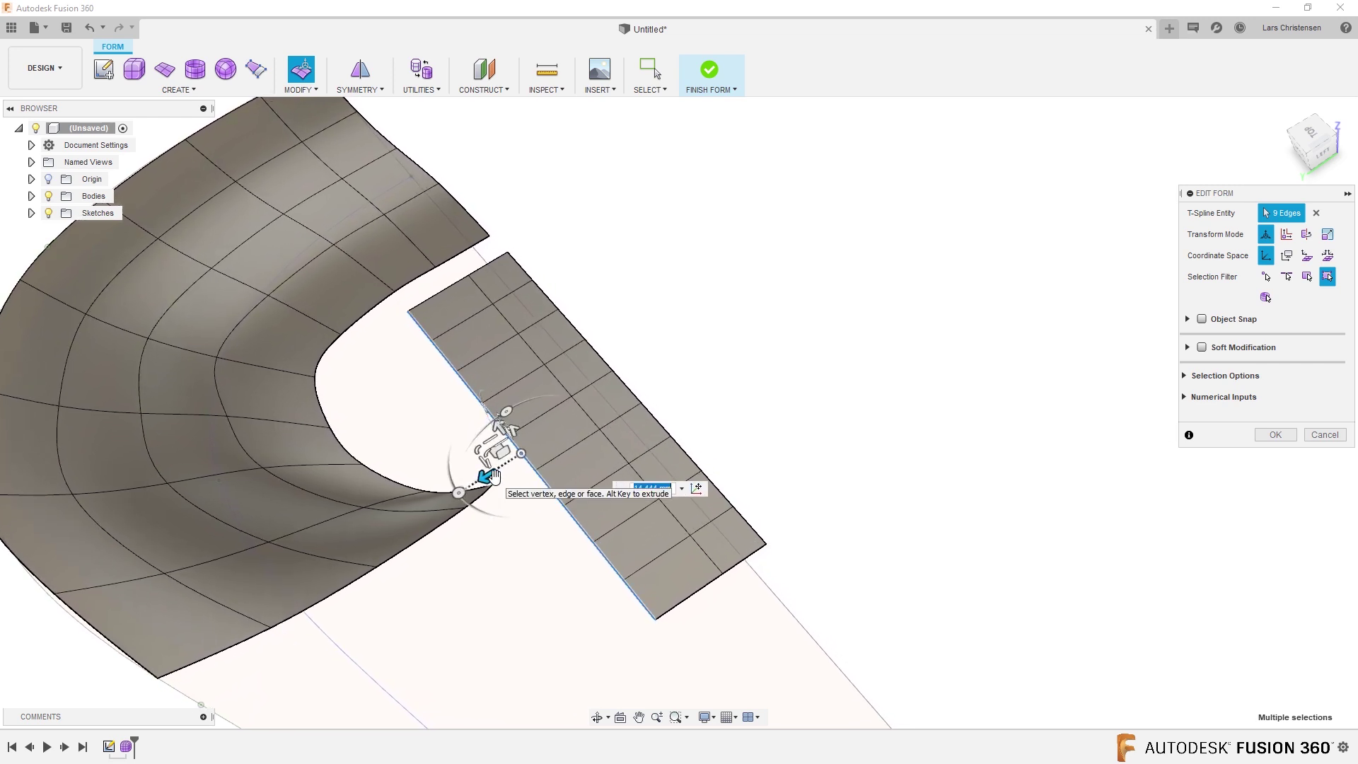
{"action": "left_click_drag", "start_coordinate": [485, 476], "coordinate": [454, 495]}
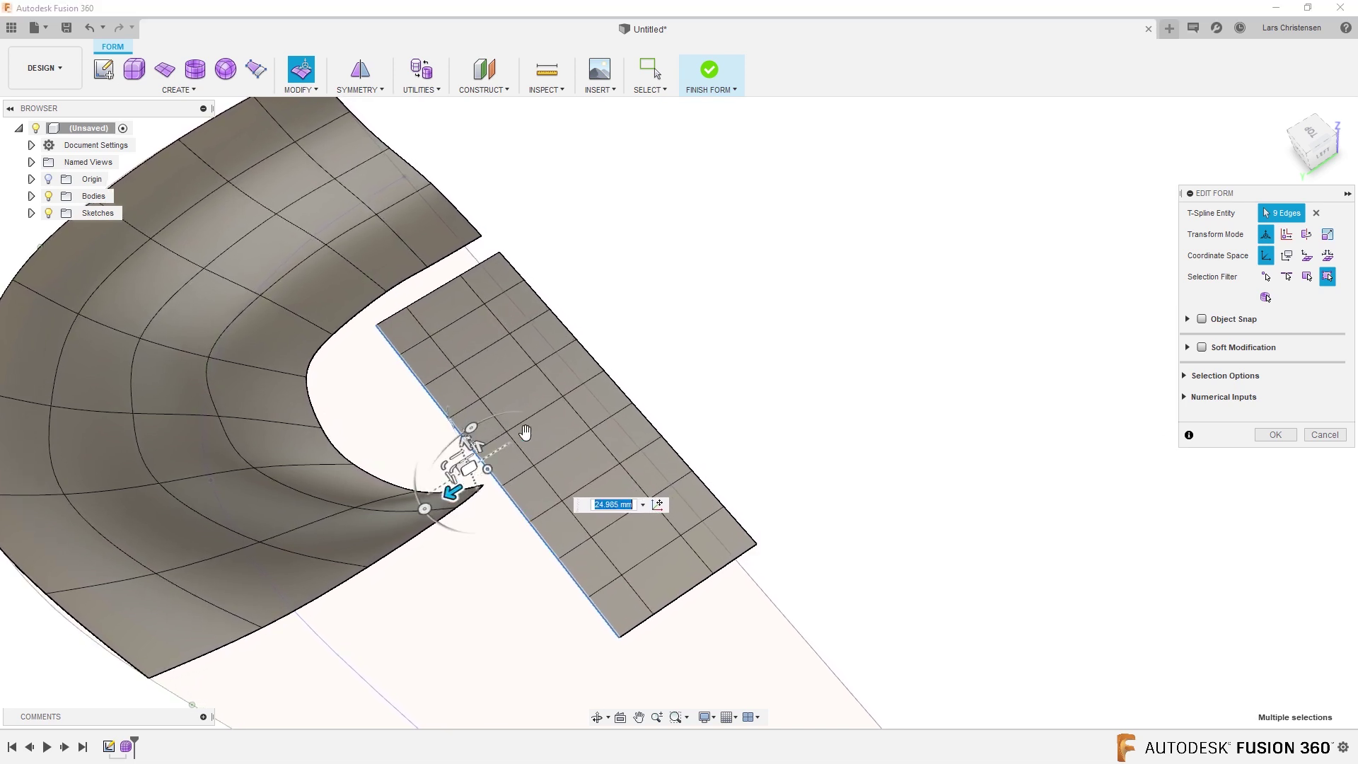
{"action": "left_click", "coordinate": [1275, 434]}
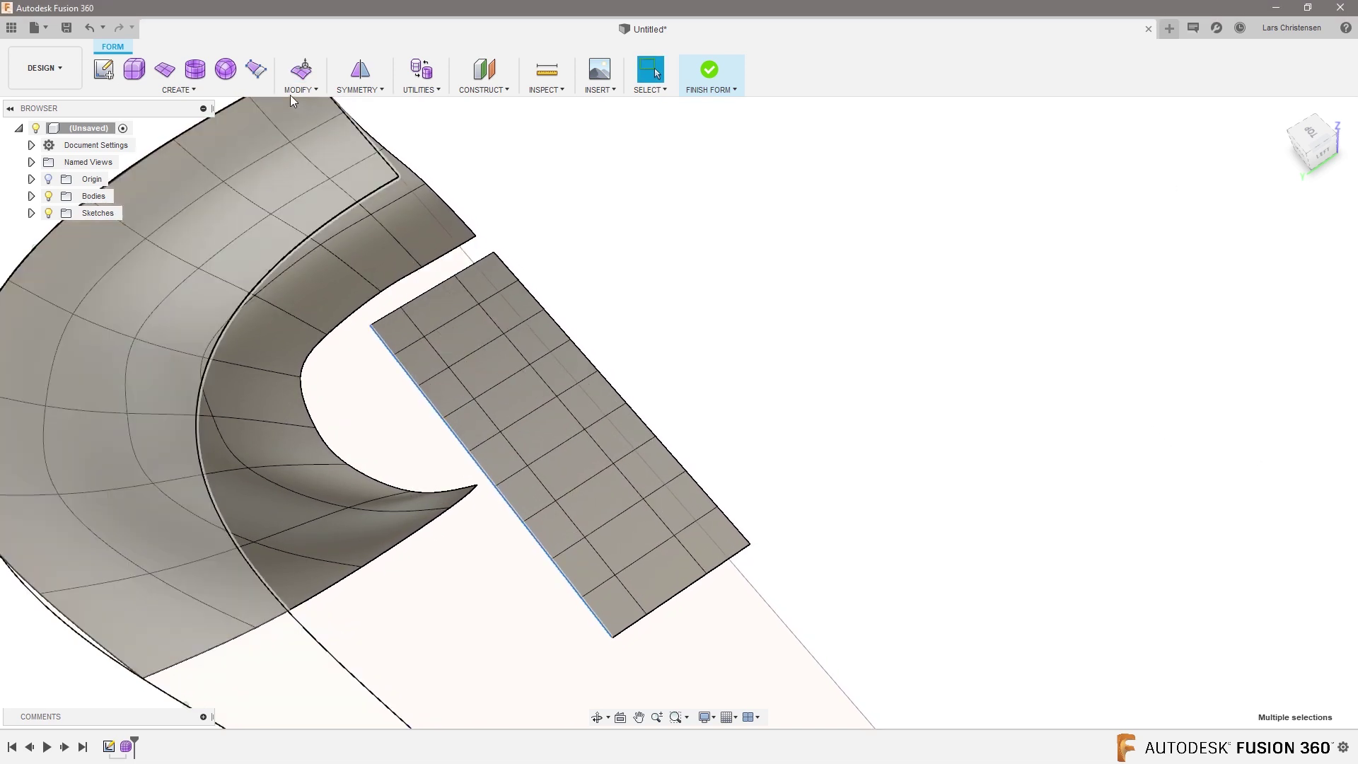
{"action": "left_click", "coordinate": [292, 92]}
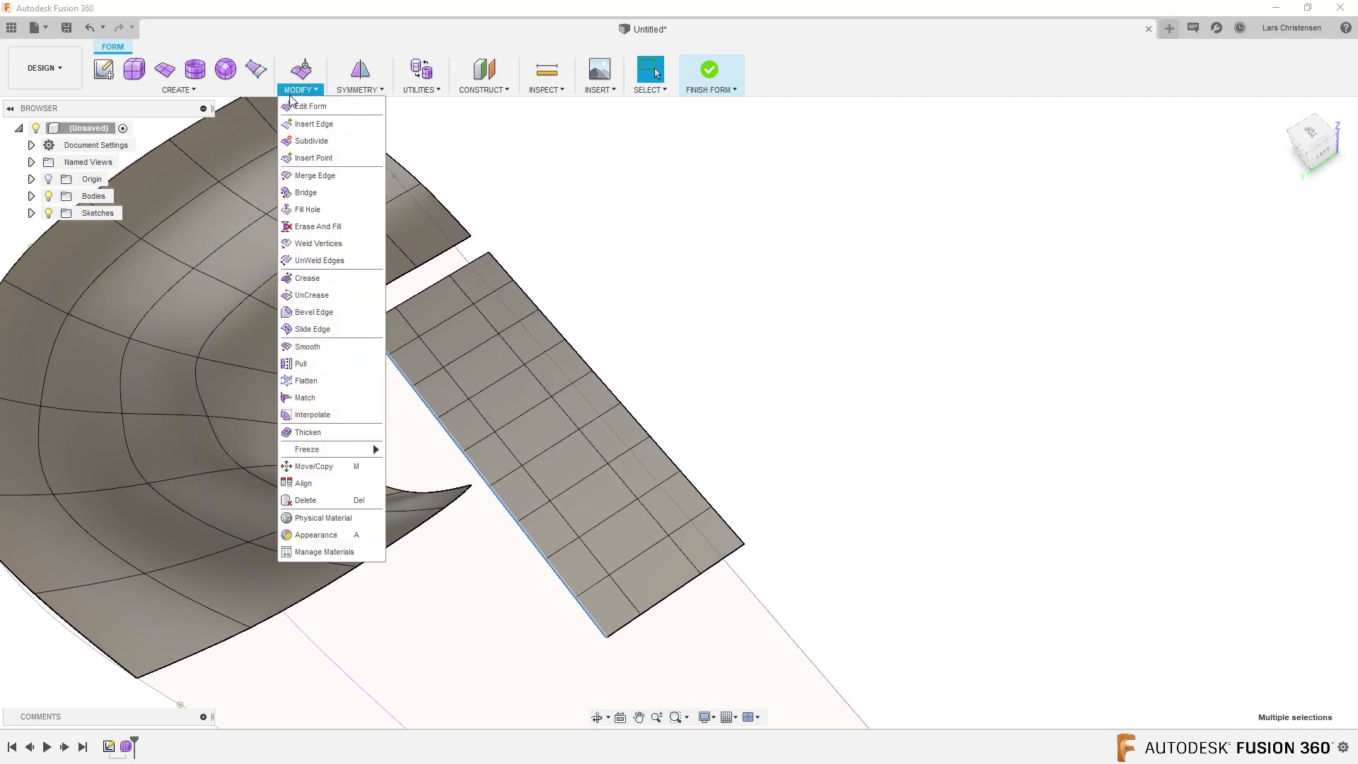
{"action": "left_click", "coordinate": [312, 245]}
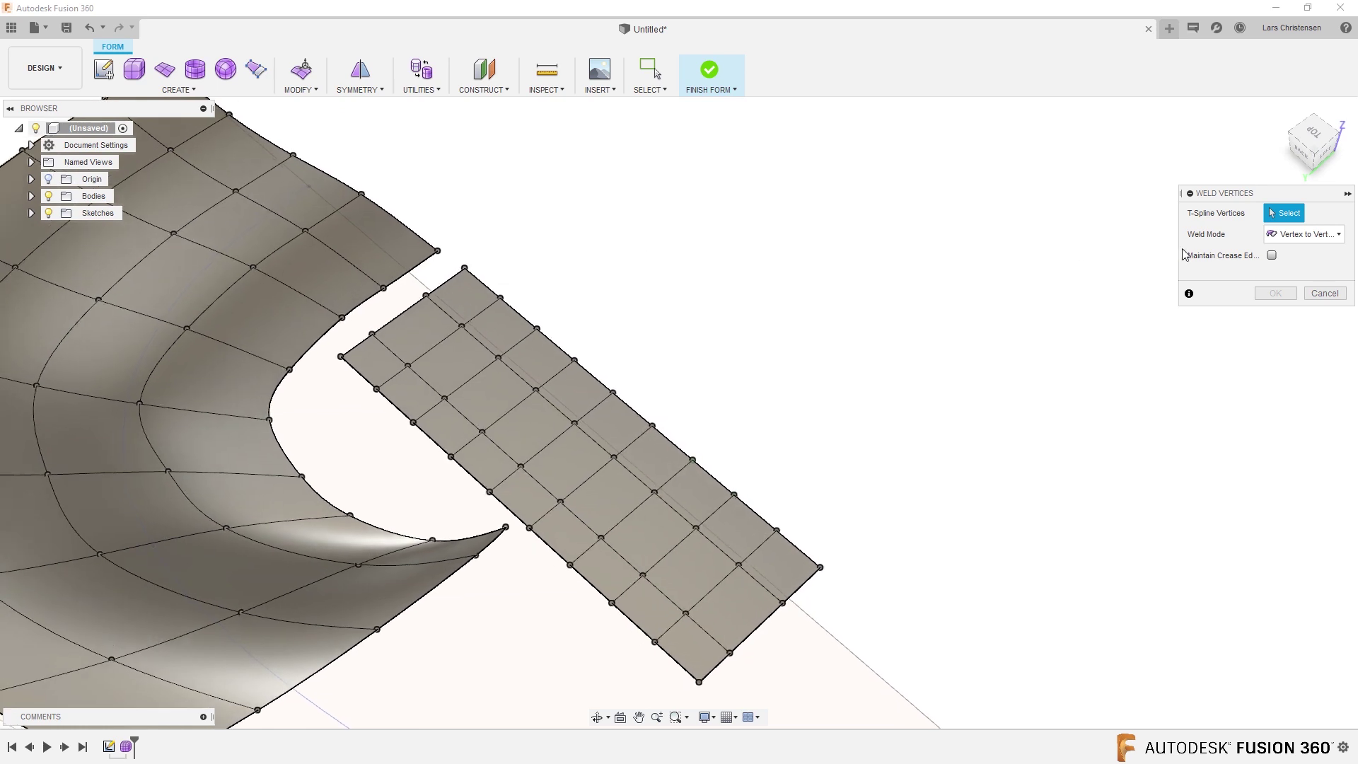
{"action": "left_click", "coordinate": [1336, 293]}
- Merge the three edges at the plane's near short end with the strip's three adjoining inner edges, without maintaining creases
{"action": "left_click", "coordinate": [301, 86]}
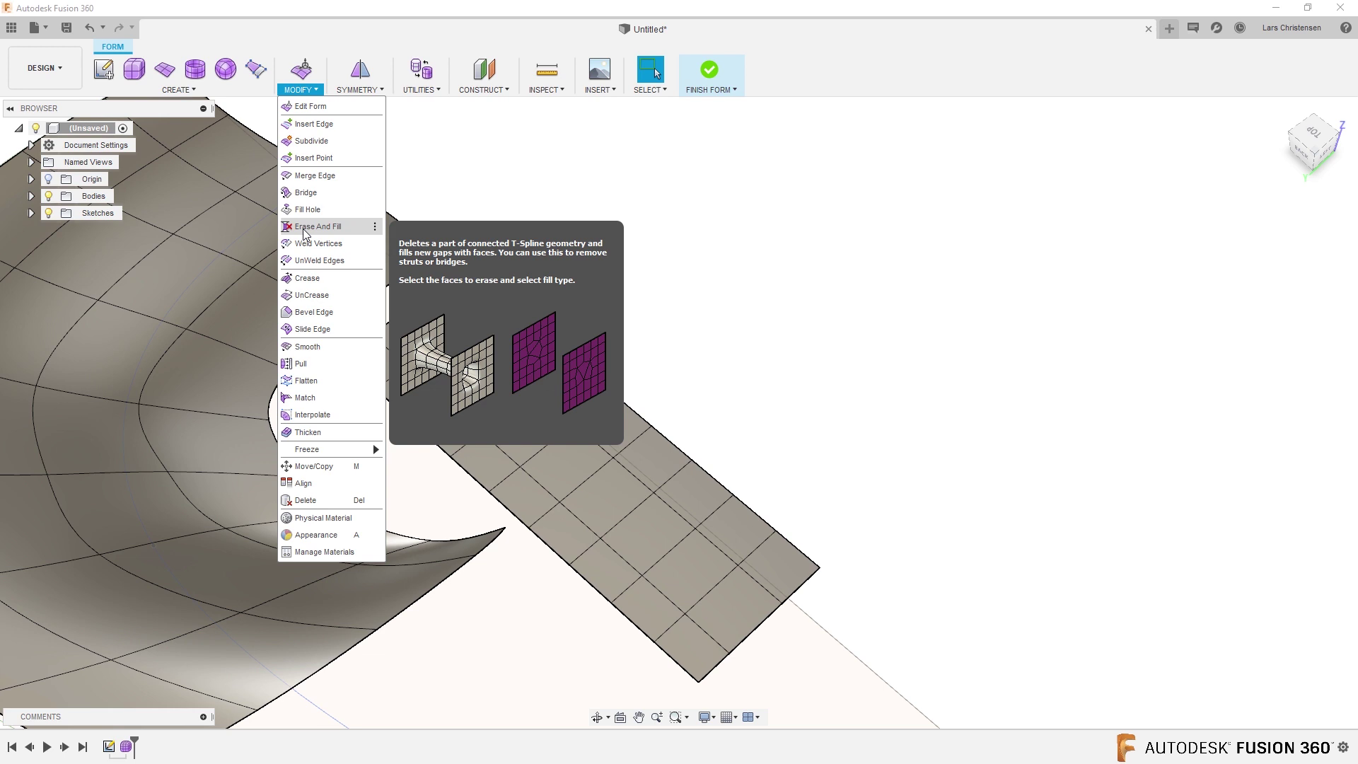
{"action": "left_click", "coordinate": [315, 175]}
{"action": "middle_click_drag", "start_coordinate": [493, 229], "coordinate": [477, 273], "text": "shift"}
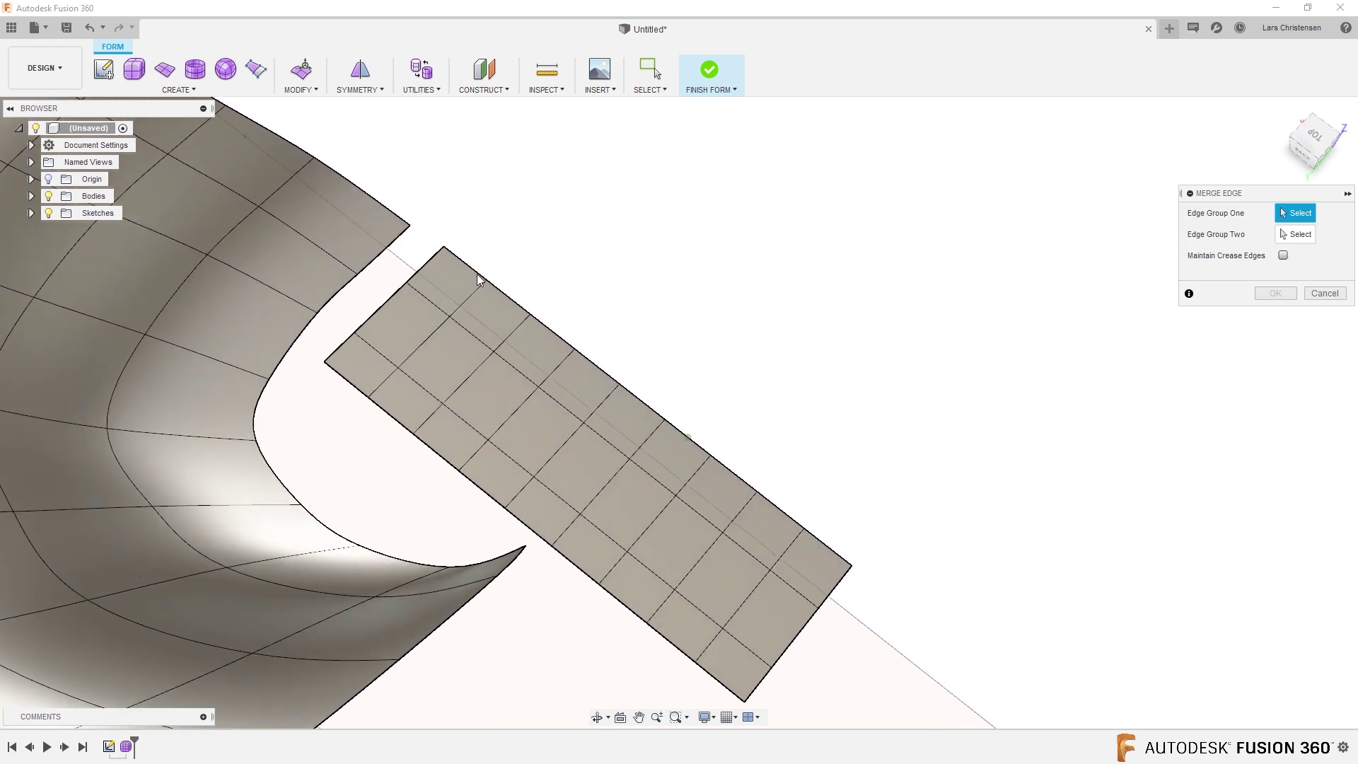
{"action": "left_click", "coordinate": [371, 322]}
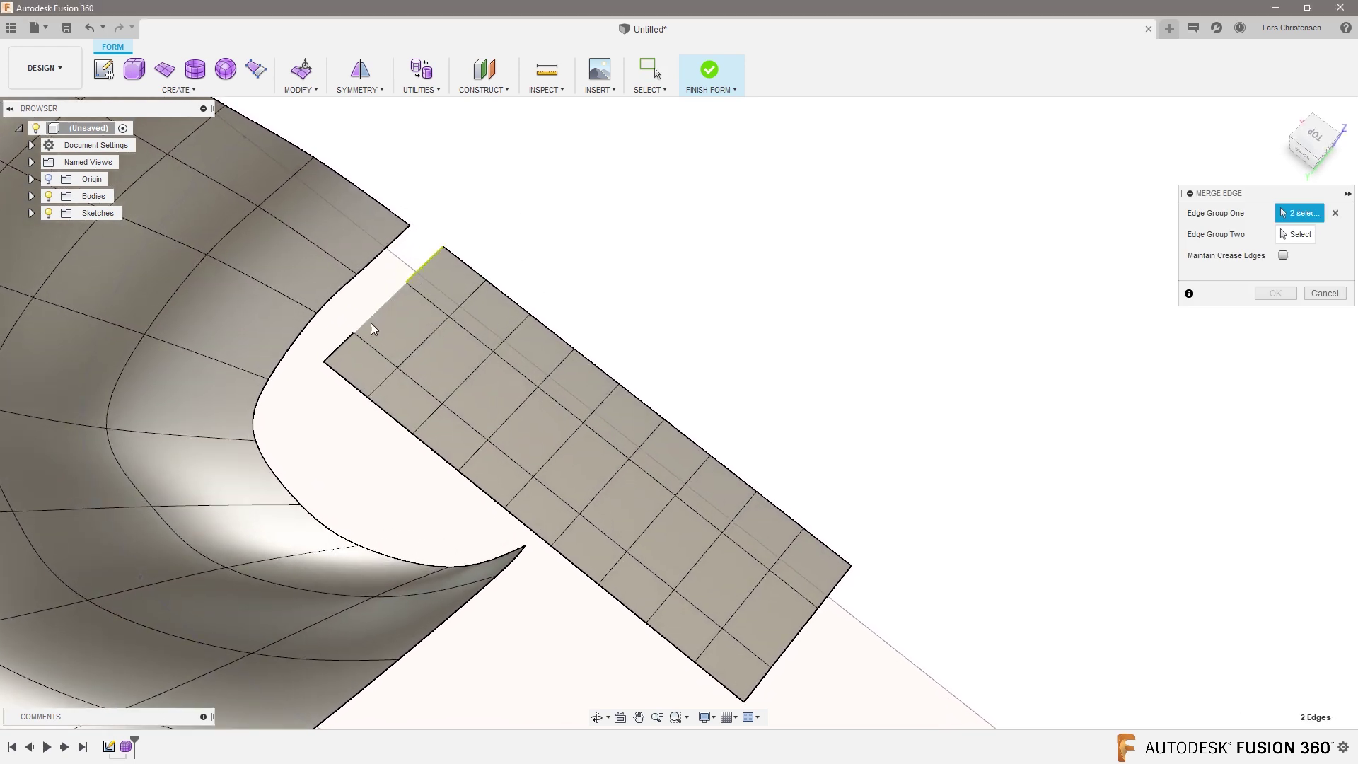
{"action": "left_click", "coordinate": [1298, 237]}
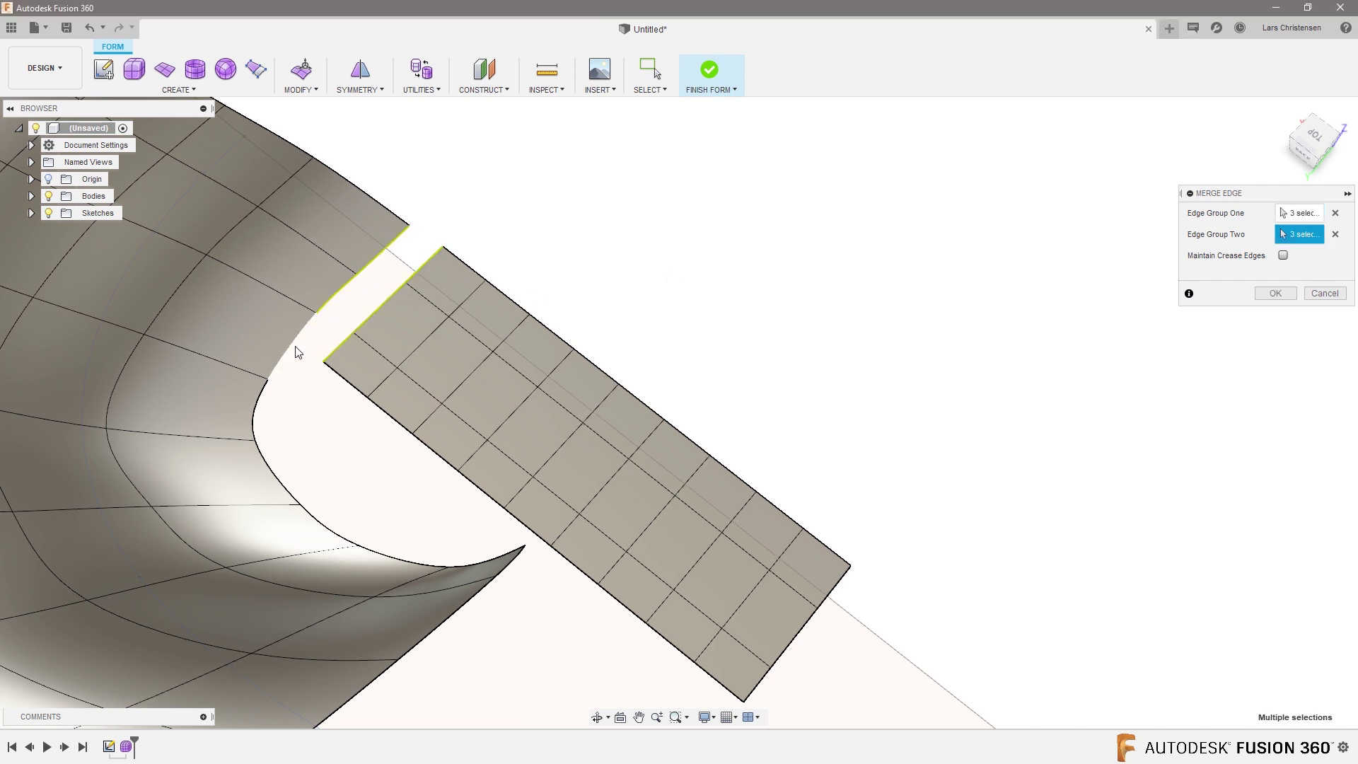
{"action": "left_click", "coordinate": [1278, 292]}
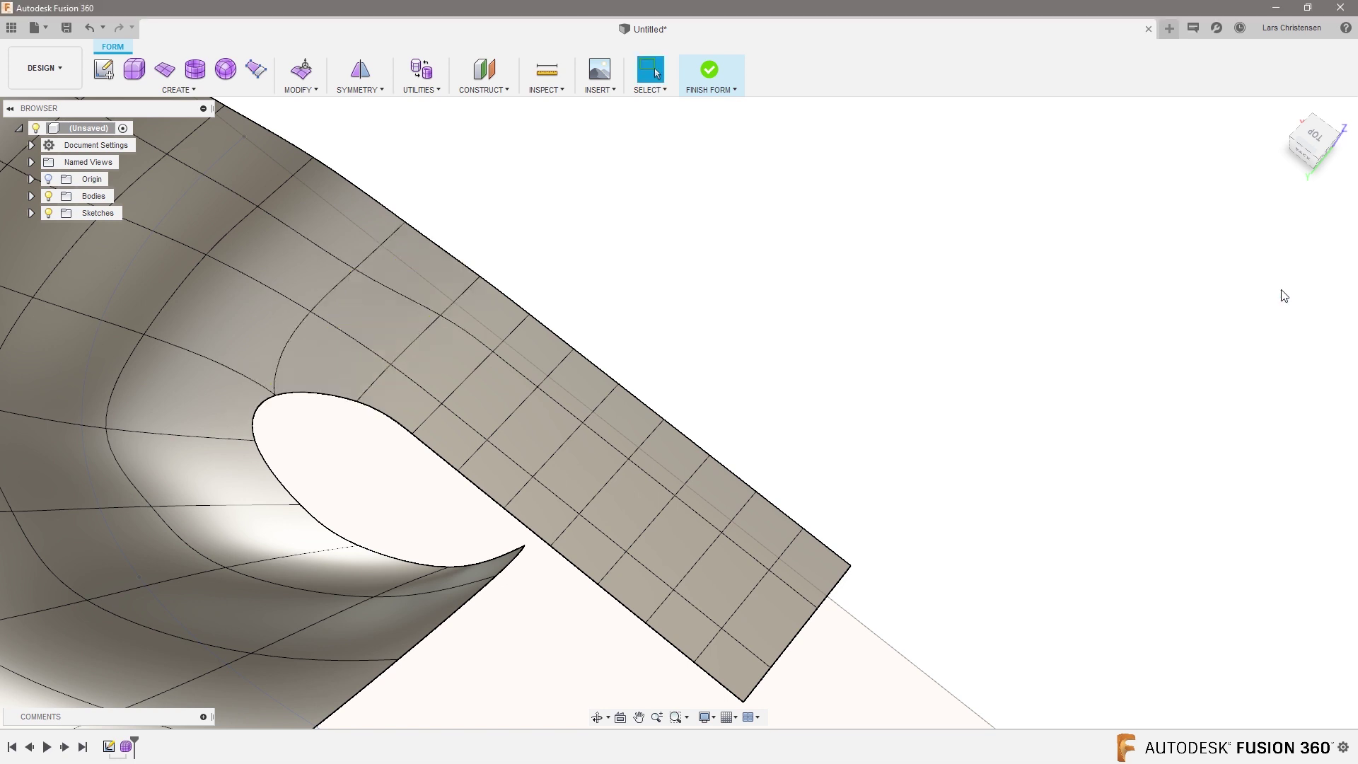
- Merge the three strip edges at the closed end of the gap with the three facing edges on the raised plane's side, without maintaining creases
{"action": "mouse_move", "coordinate": [818, 337]}
{"action": "middle_mouse_down", "text": "shift"}
{"action": "mouse_move", "coordinate": [815, 278]}
{"action": "mouse_move", "coordinate": [542, 252]}
{"action": "middle_mouse_up", "text": "shift"}
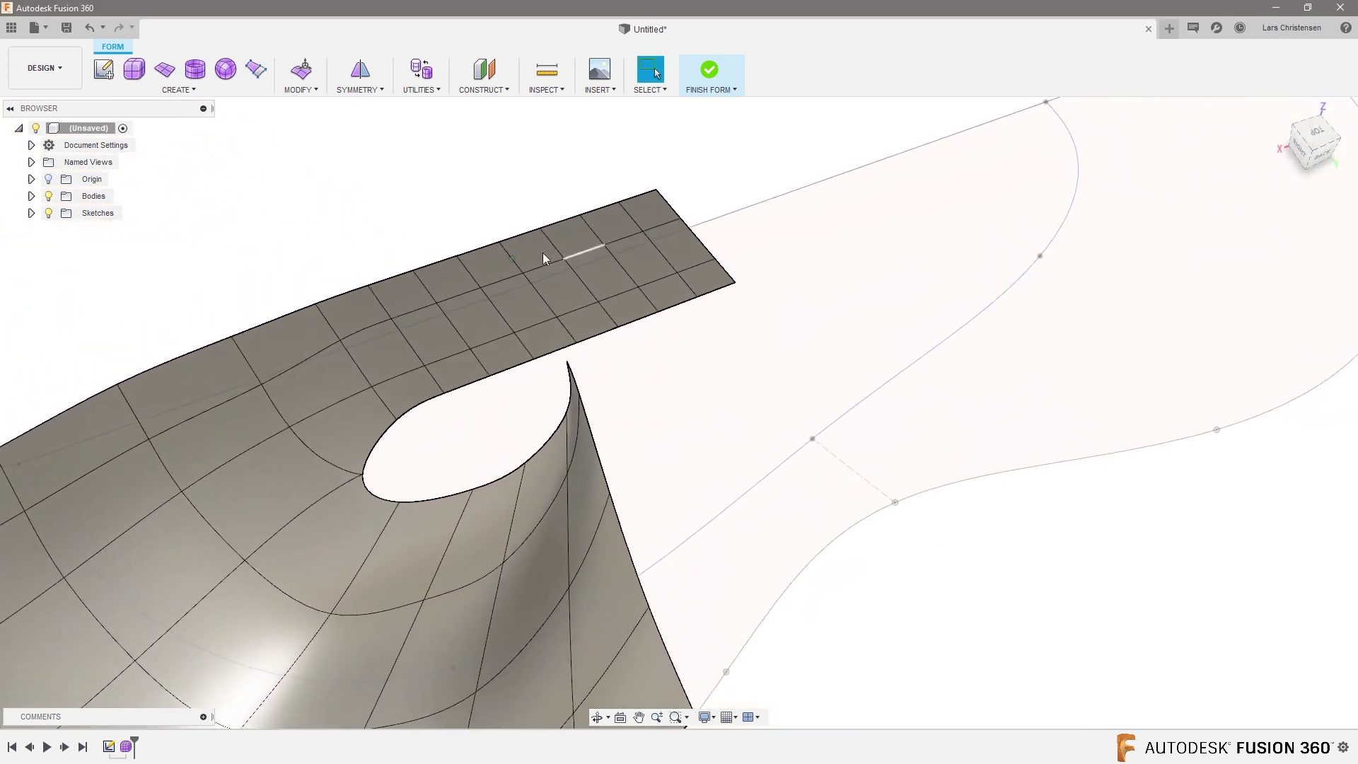
{"action": "right_click", "coordinate": [364, 212]}
{"action": "left_click", "coordinate": [365, 170]}
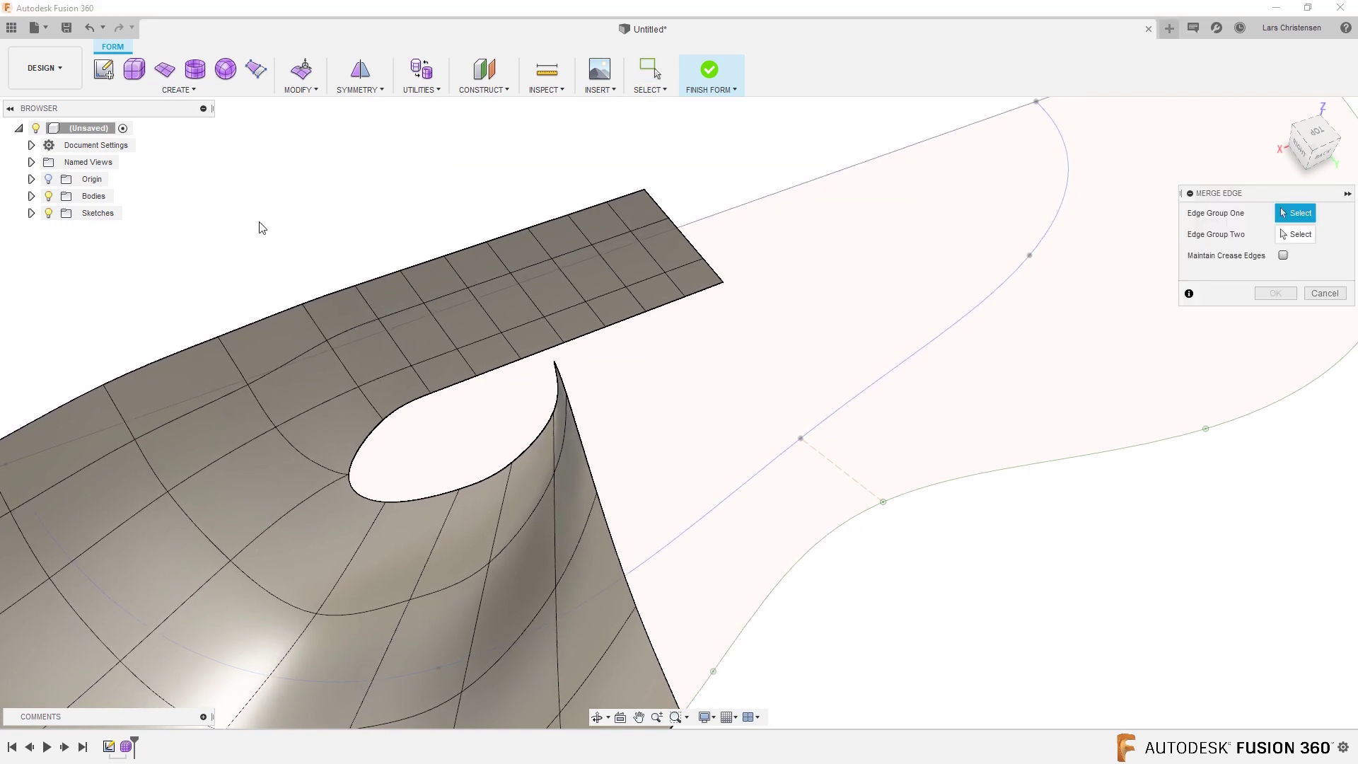
{"action": "left_click", "coordinate": [355, 498]}
{"action": "left_click", "coordinate": [435, 495]}
{"action": "left_click", "coordinate": [470, 482]}
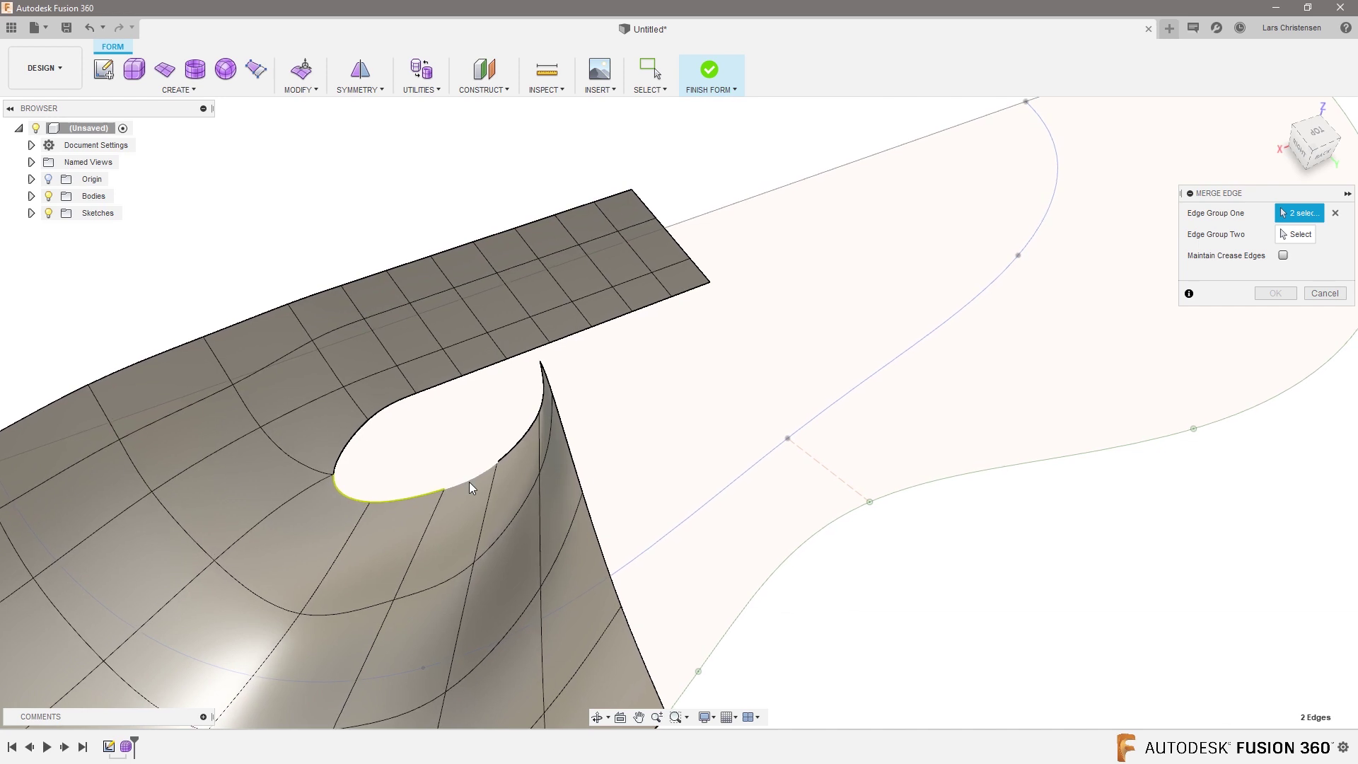
{"action": "left_click", "coordinate": [1296, 234]}
{"action": "middle_click_drag", "start_coordinate": [514, 437], "coordinate": [375, 400], "text": "shift"}
{"action": "left_click", "coordinate": [366, 390]}
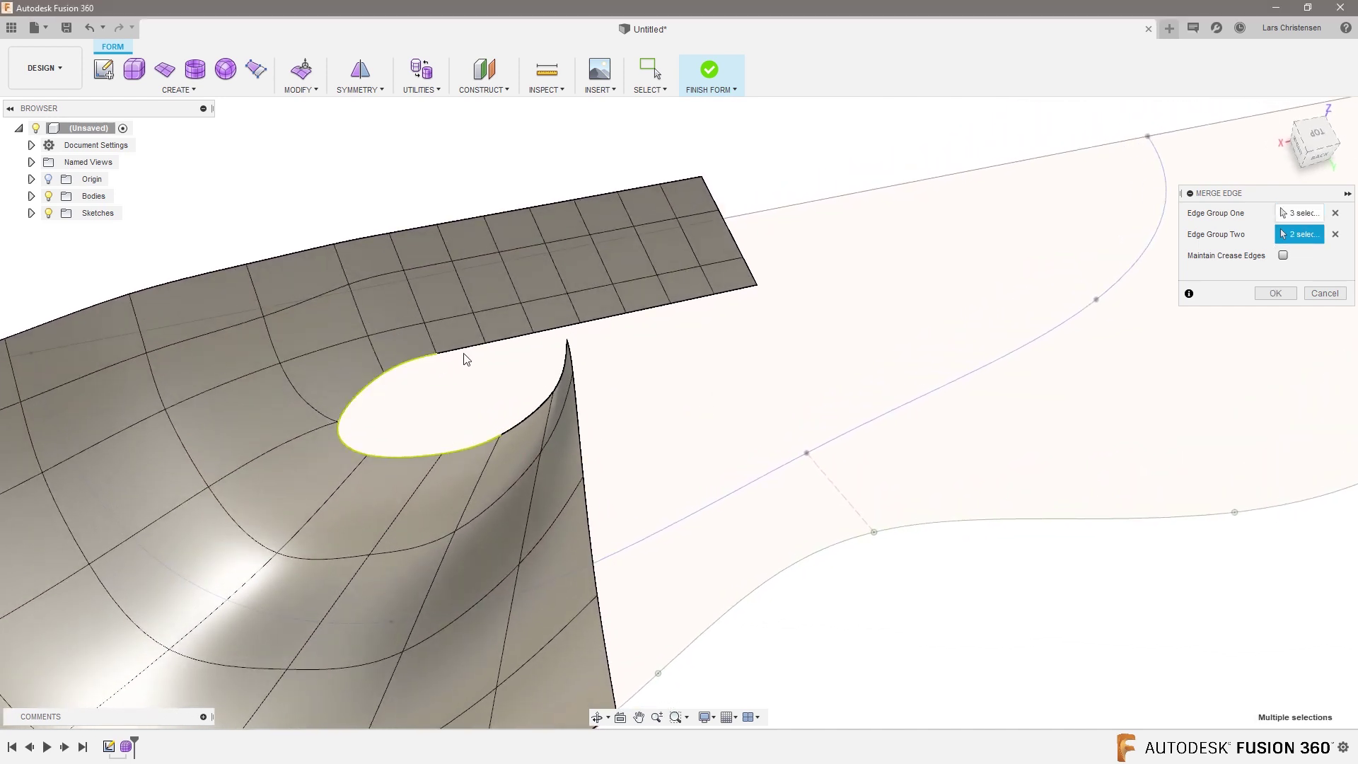
{"action": "left_click", "coordinate": [1266, 295]}
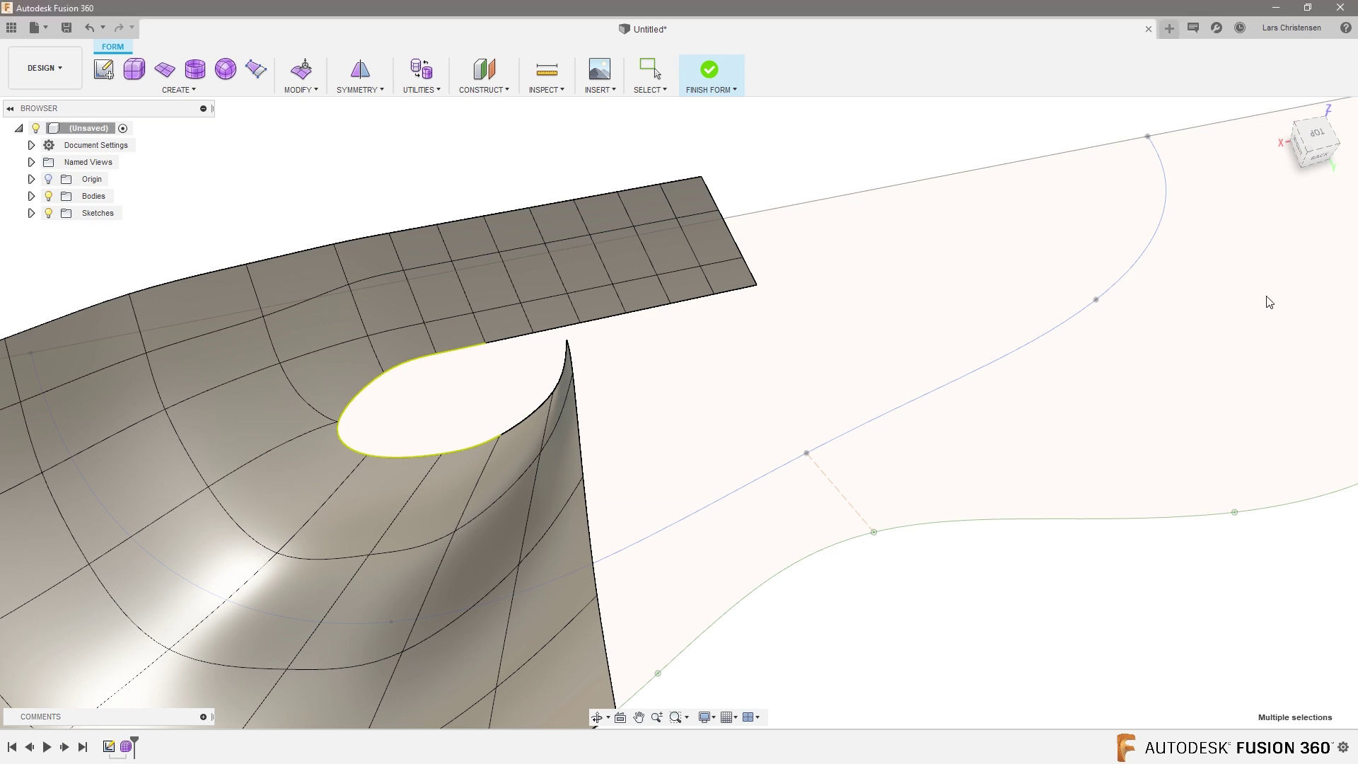
- Merge the last two strip edges of the remaining gap with the two facing edges of the raised plane, without maintaining creases
{"action": "middle_click_drag", "start_coordinate": [647, 345], "coordinate": [451, 219], "text": "shift"}
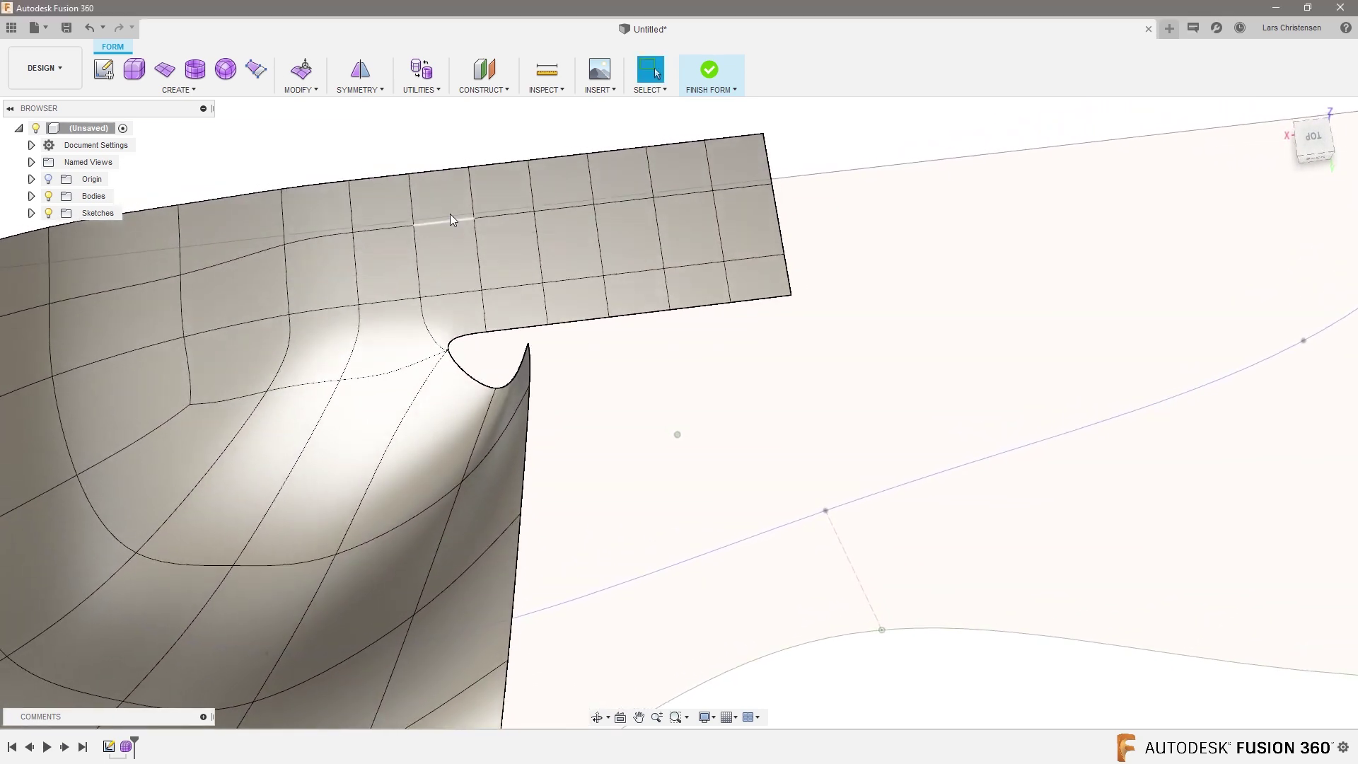
{"action": "right_click", "coordinate": [336, 130]}
{"action": "left_click", "coordinate": [342, 92]}
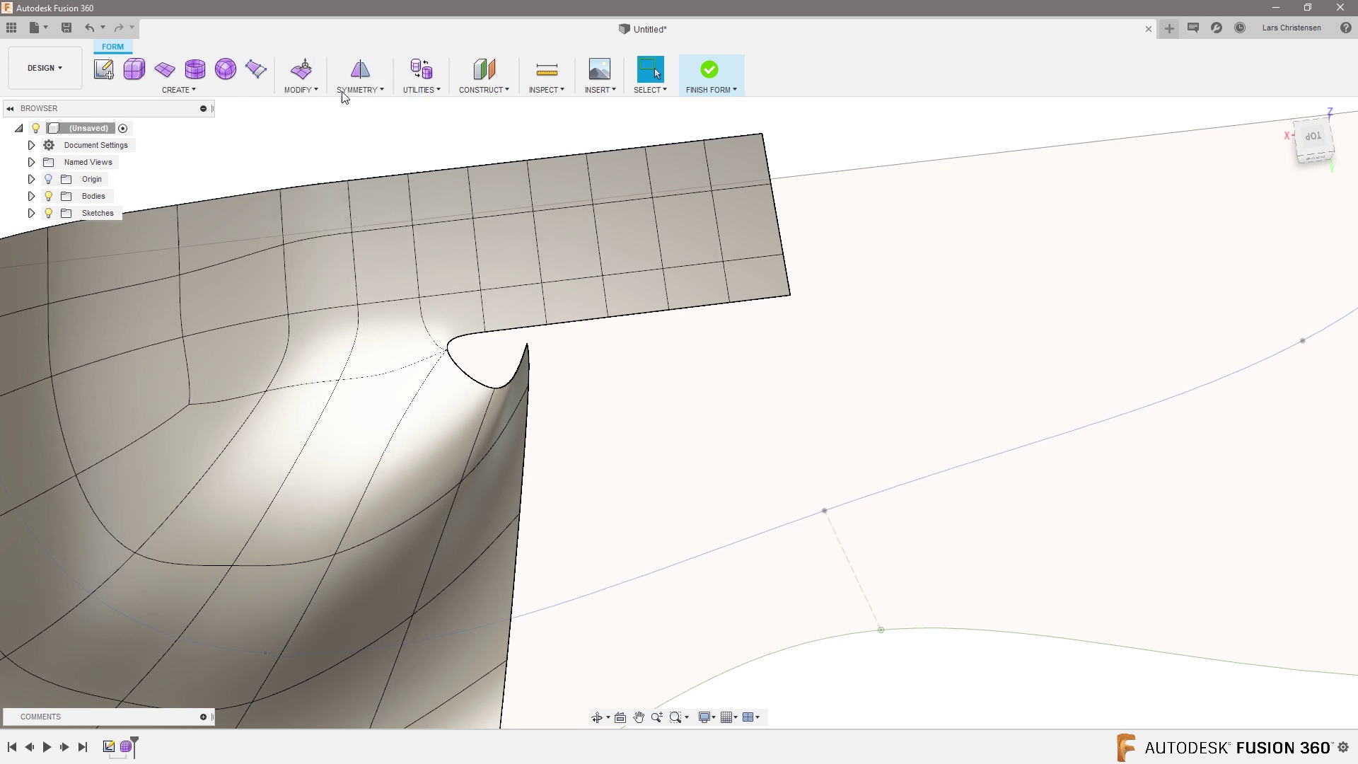
{"action": "left_click", "coordinate": [495, 382]}
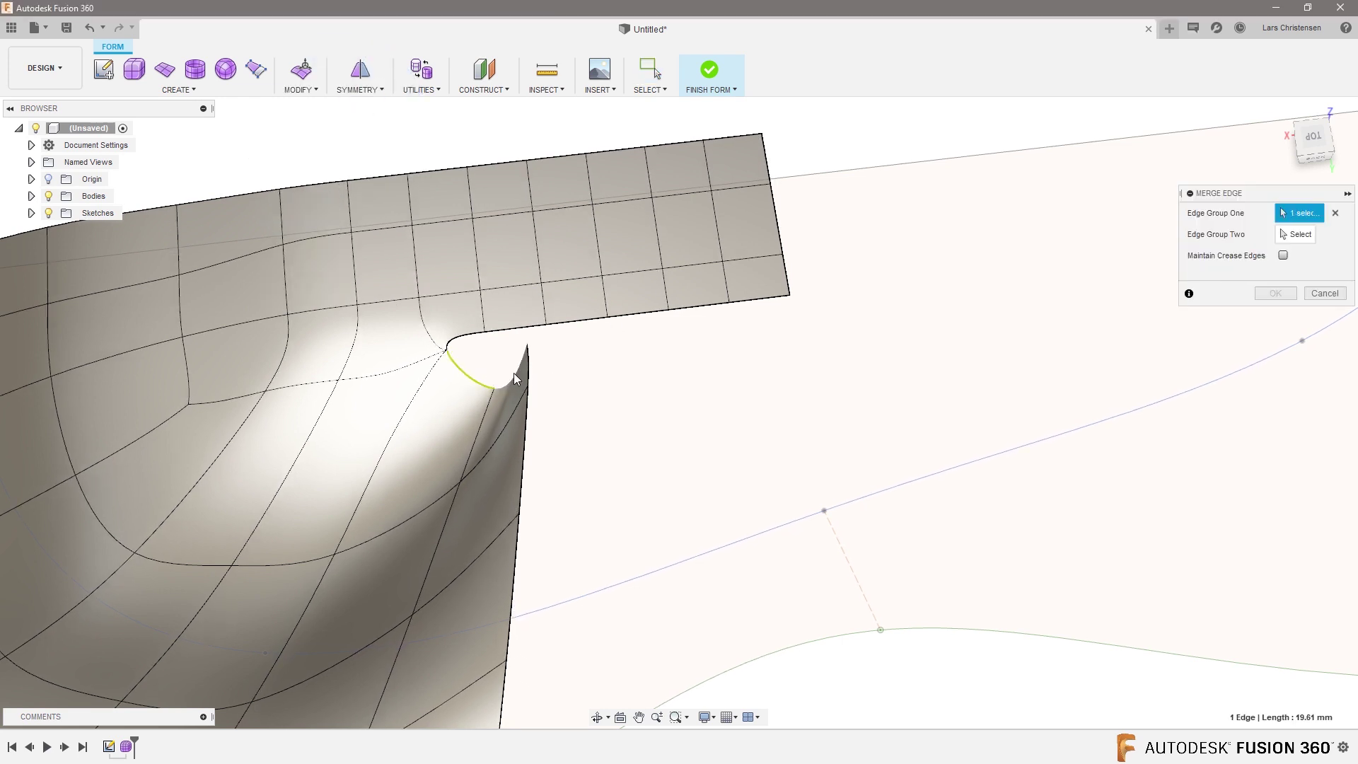
{"action": "left_click", "coordinate": [1282, 235]}
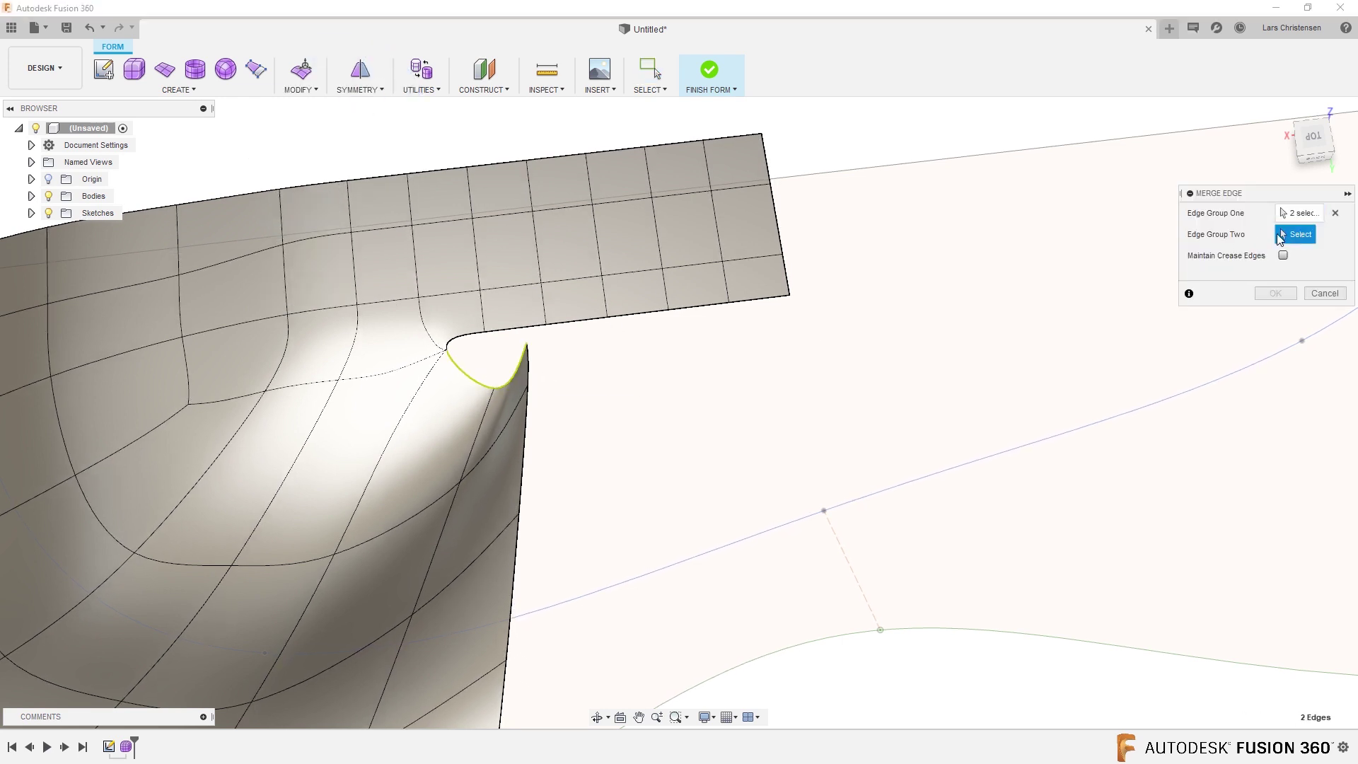
{"action": "left_click", "coordinate": [471, 340]}
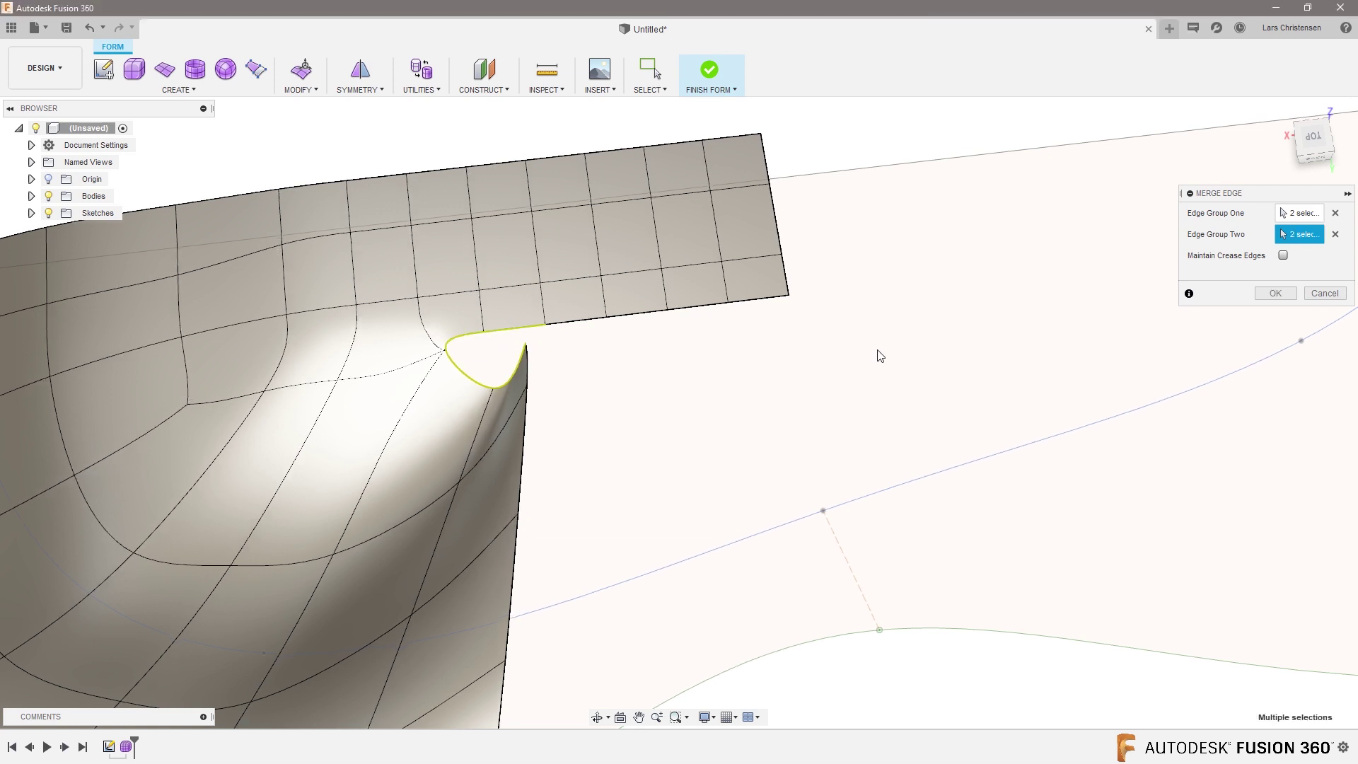
{"action": "left_click", "coordinate": [1266, 293]}
- Extrude the four open end edges between the raised plane and the outer outline about 31.5 mm lengthwise and 5.4 mm outward
{"action": "middle_click_drag", "start_coordinate": [1045, 355], "coordinate": [719, 411], "text": "shift"}
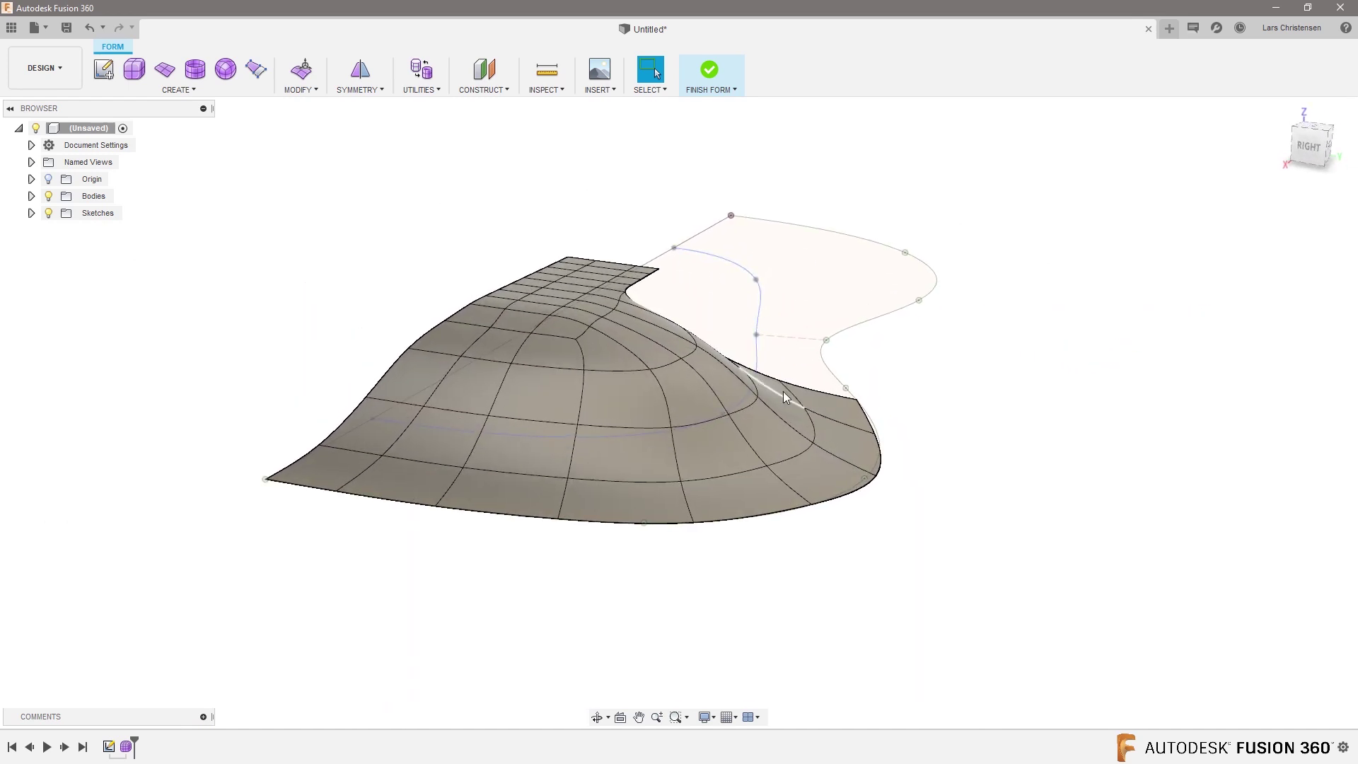
{"action": "middle_click_drag", "start_coordinate": [940, 444], "coordinate": [609, 403], "text": "shift"}
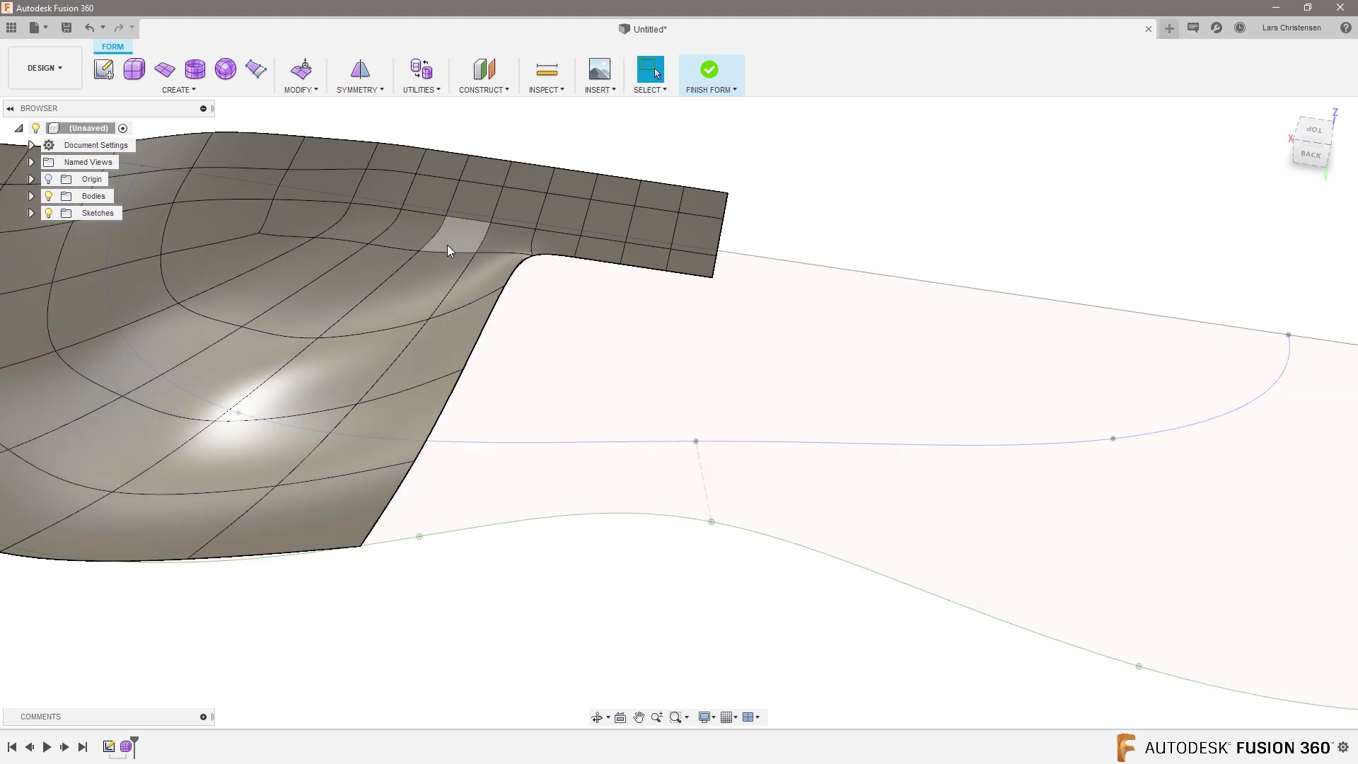
{"action": "right_click", "coordinate": [806, 160]}
{"action": "left_click", "coordinate": [843, 143]}
{"action": "left_click", "coordinate": [397, 503]}
{"action": "left_click", "coordinate": [424, 445], "text": "shift"}
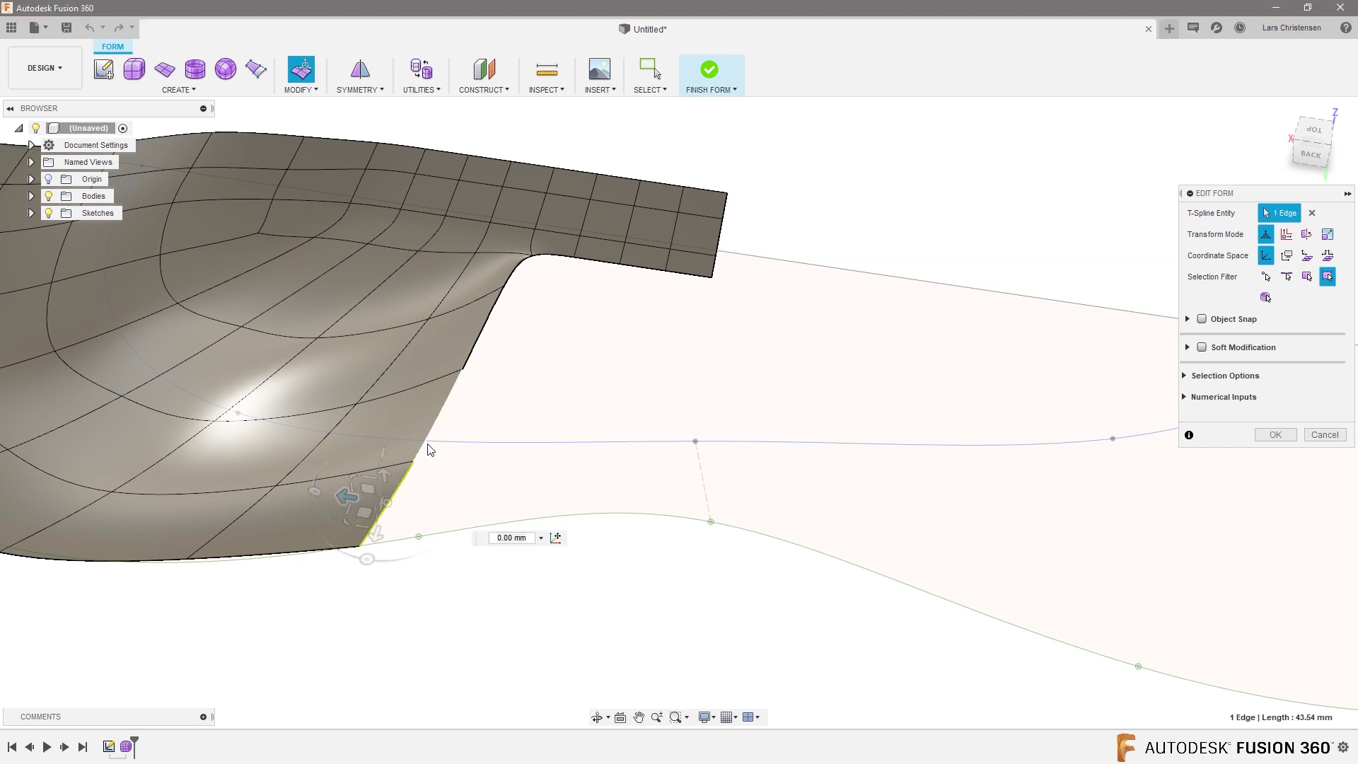
{"action": "left_click", "coordinate": [497, 301], "text": "shift"}
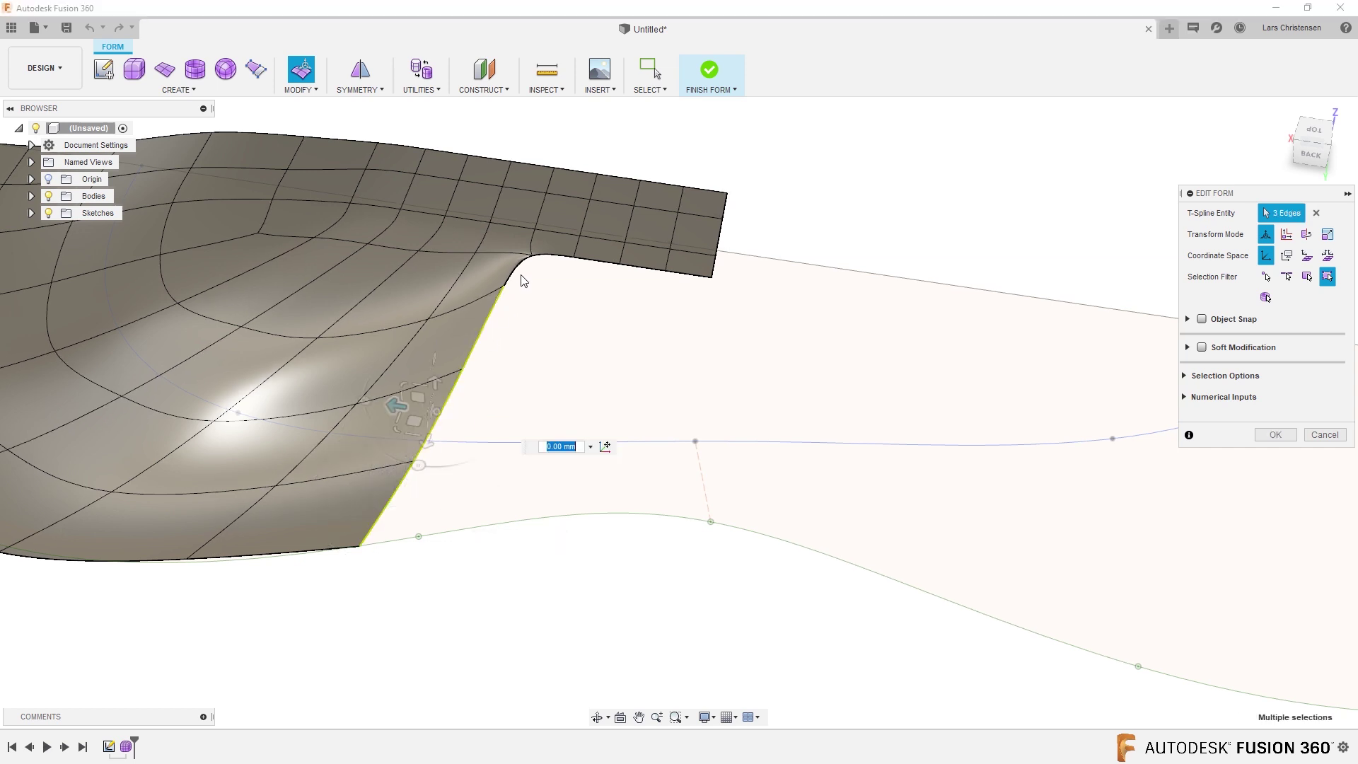
{"action": "left_click", "coordinate": [517, 278], "text": "shift"}
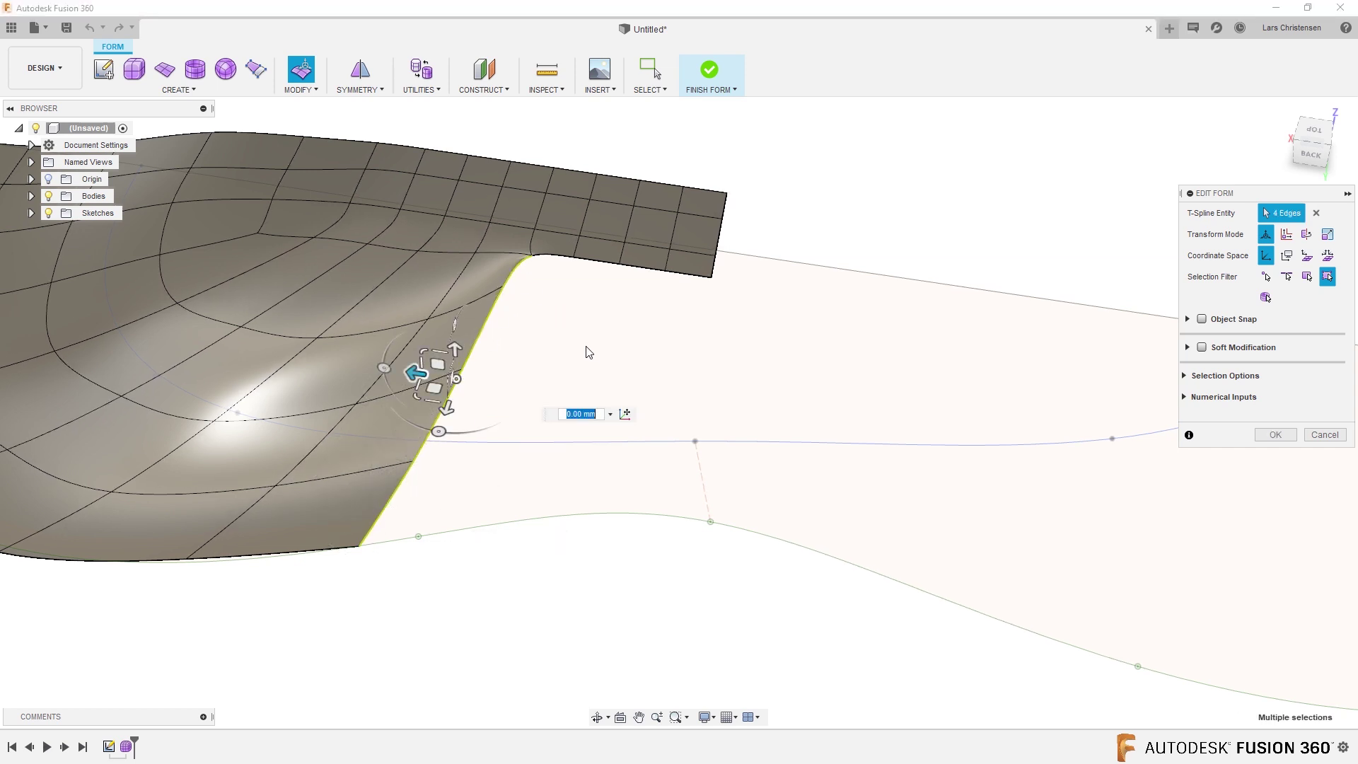
{"action": "left_click_drag", "start_coordinate": [434, 386], "coordinate": [511, 410]}
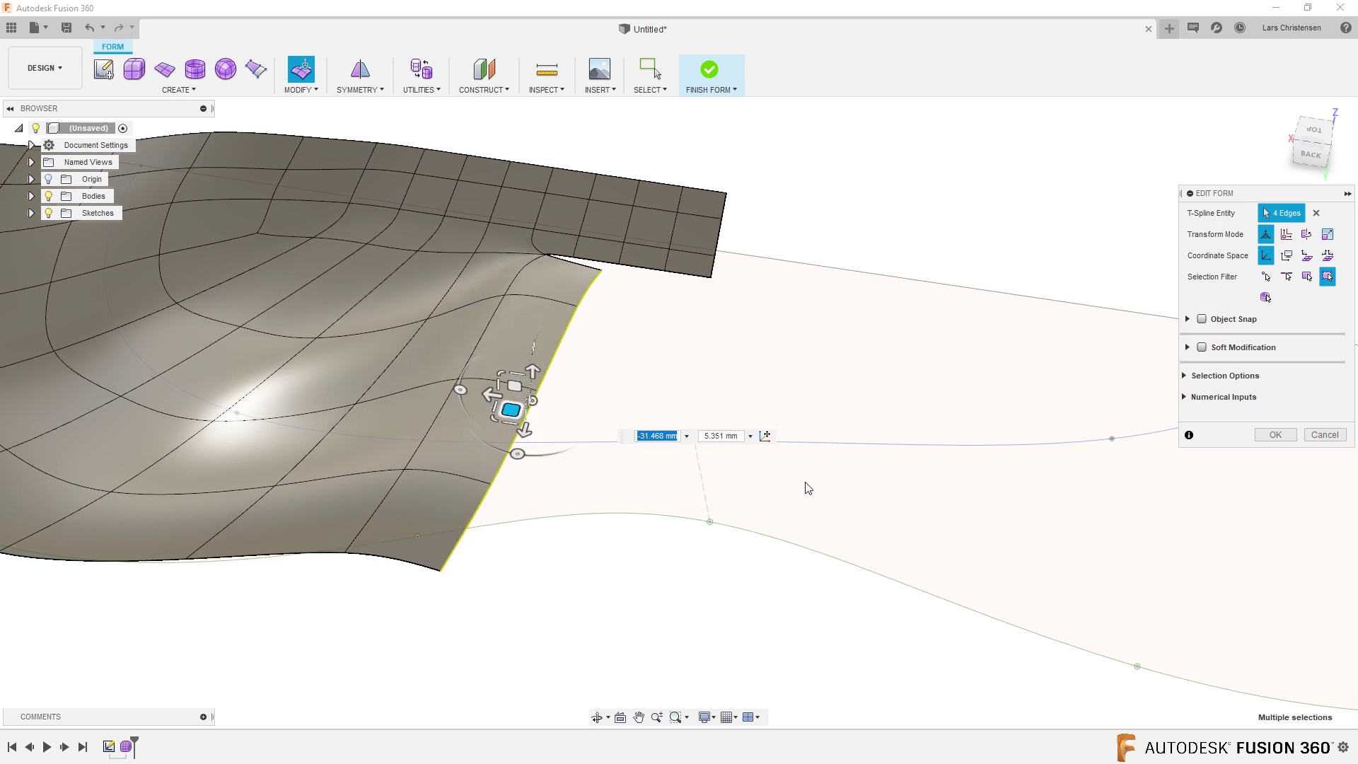
{"action": "left_click", "coordinate": [1275, 434]}
- Finish the form to convert the T-Spline into a surface body and inspect its shape from the side
{"action": "middle_click_drag", "start_coordinate": [846, 570], "coordinate": [306, 94], "text": "shift"}
{"action": "left_click", "coordinate": [306, 93]}
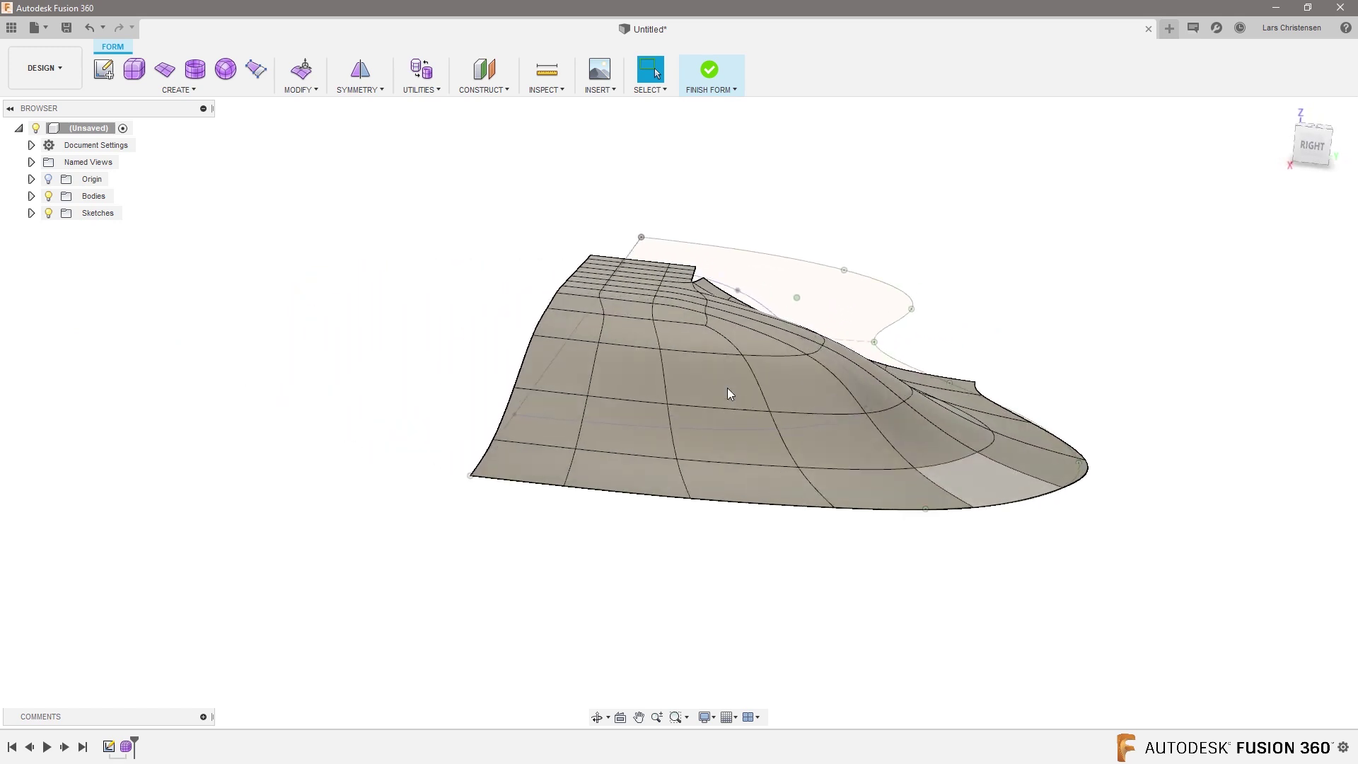
{"action": "middle_click_drag", "start_coordinate": [728, 394], "coordinate": [536, 209], "text": "shift"}
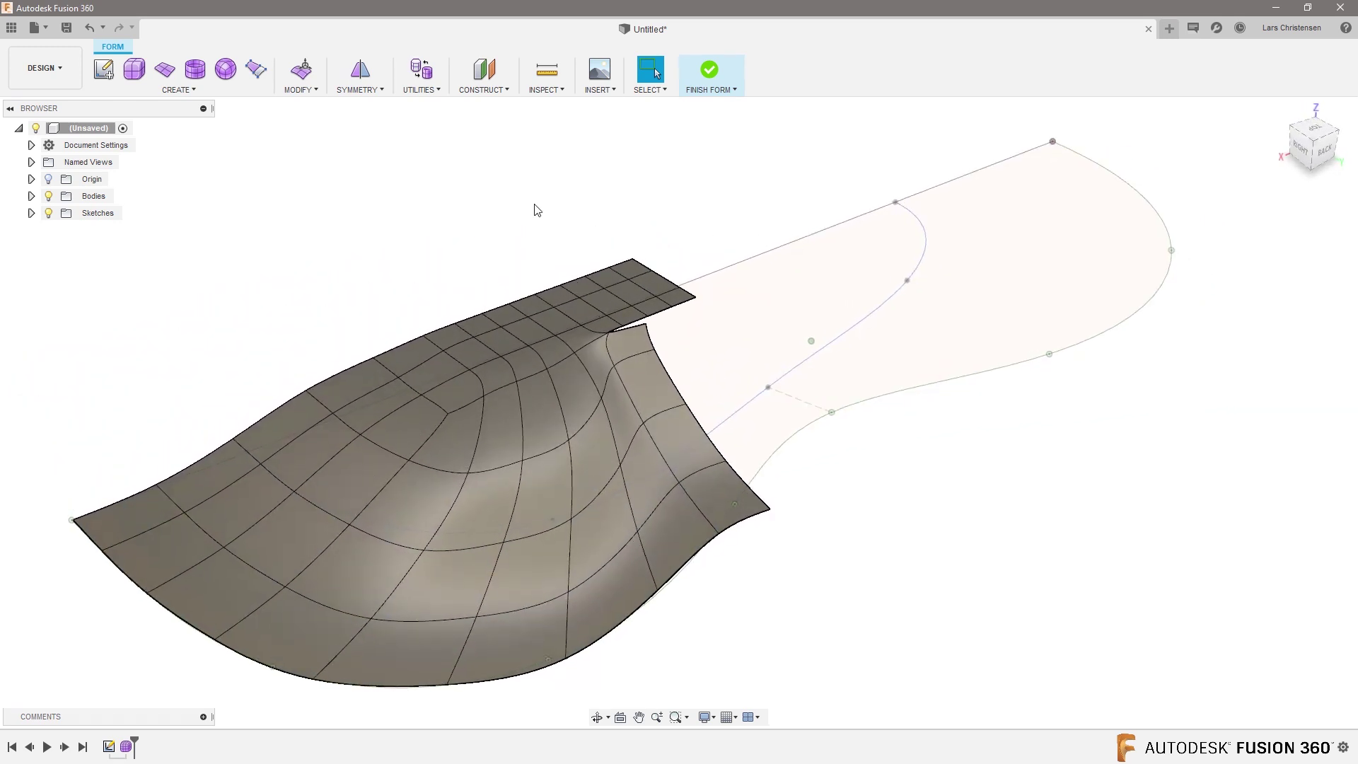
{"action": "left_click", "coordinate": [710, 91]}
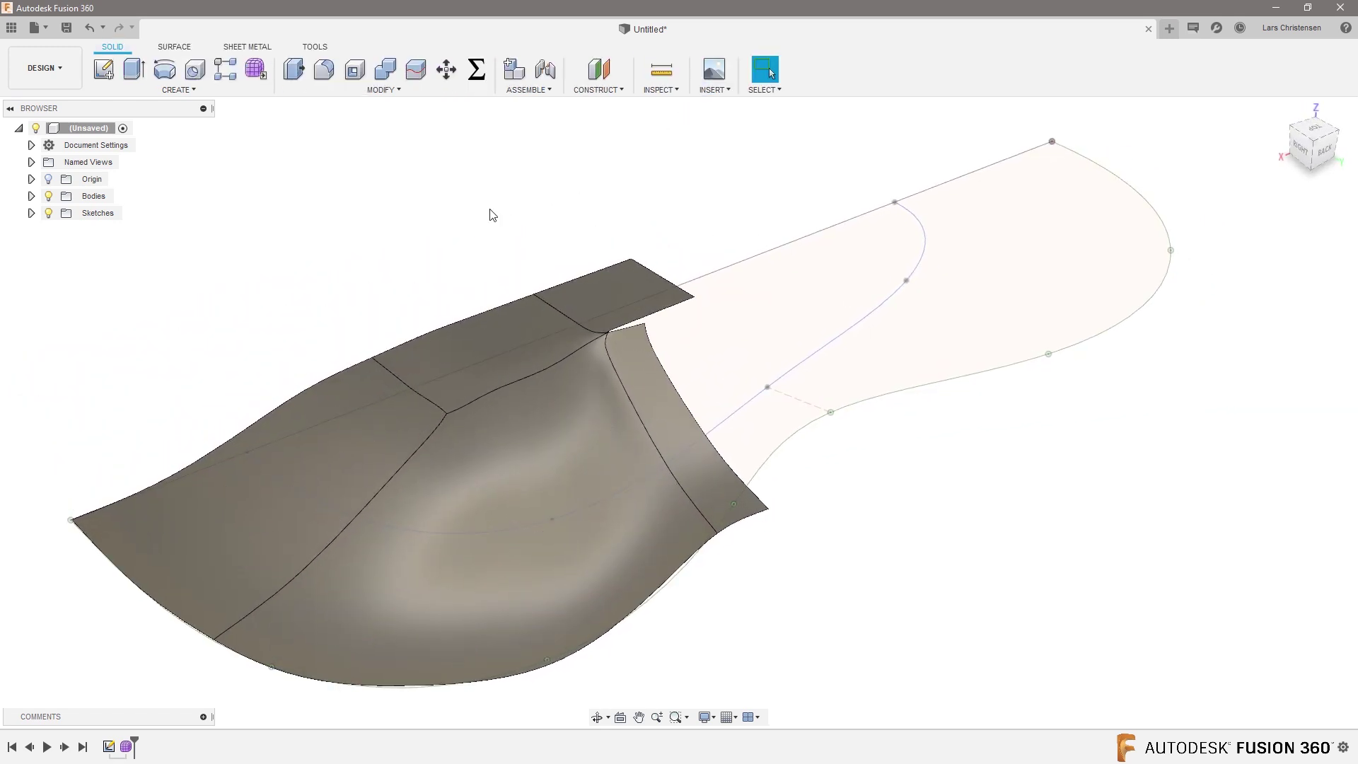
{"action": "middle_click_drag", "start_coordinate": [511, 212], "coordinate": [493, 215], "text": "shift"}
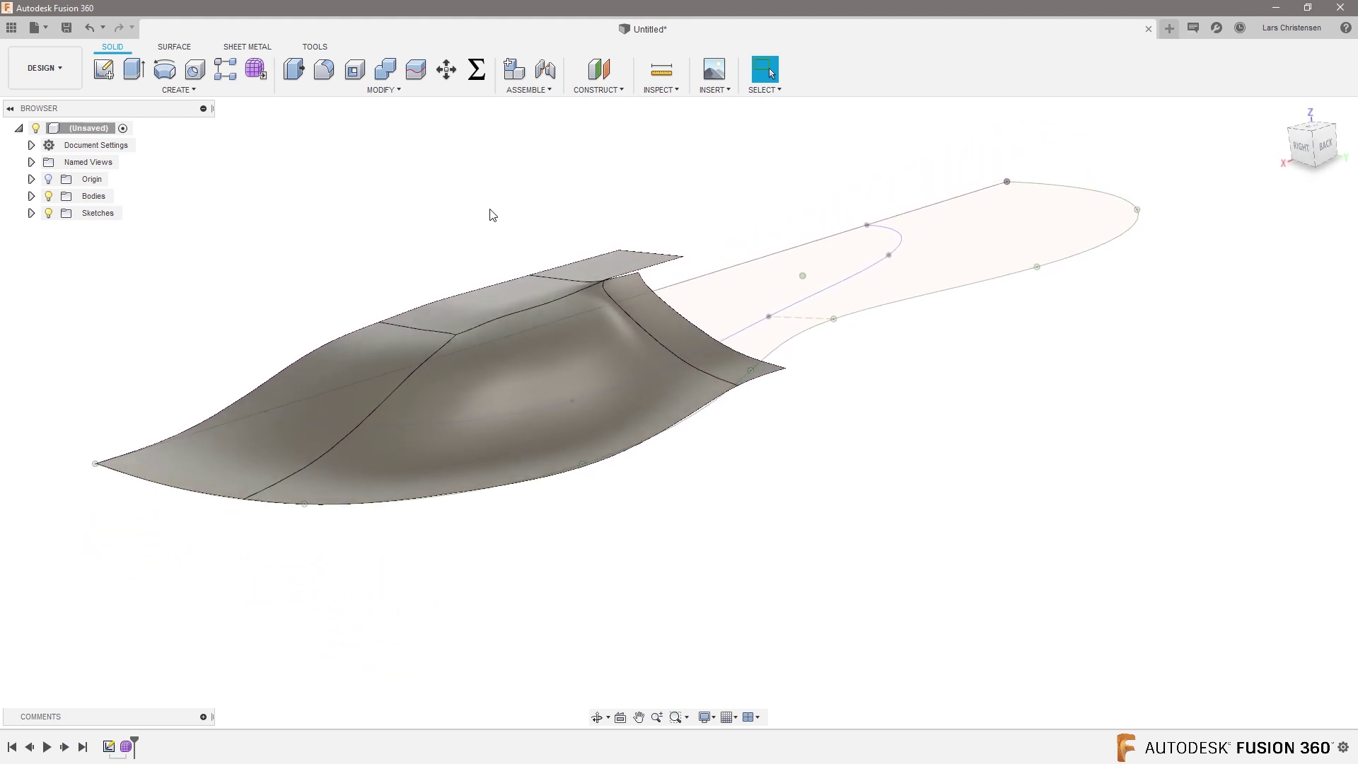